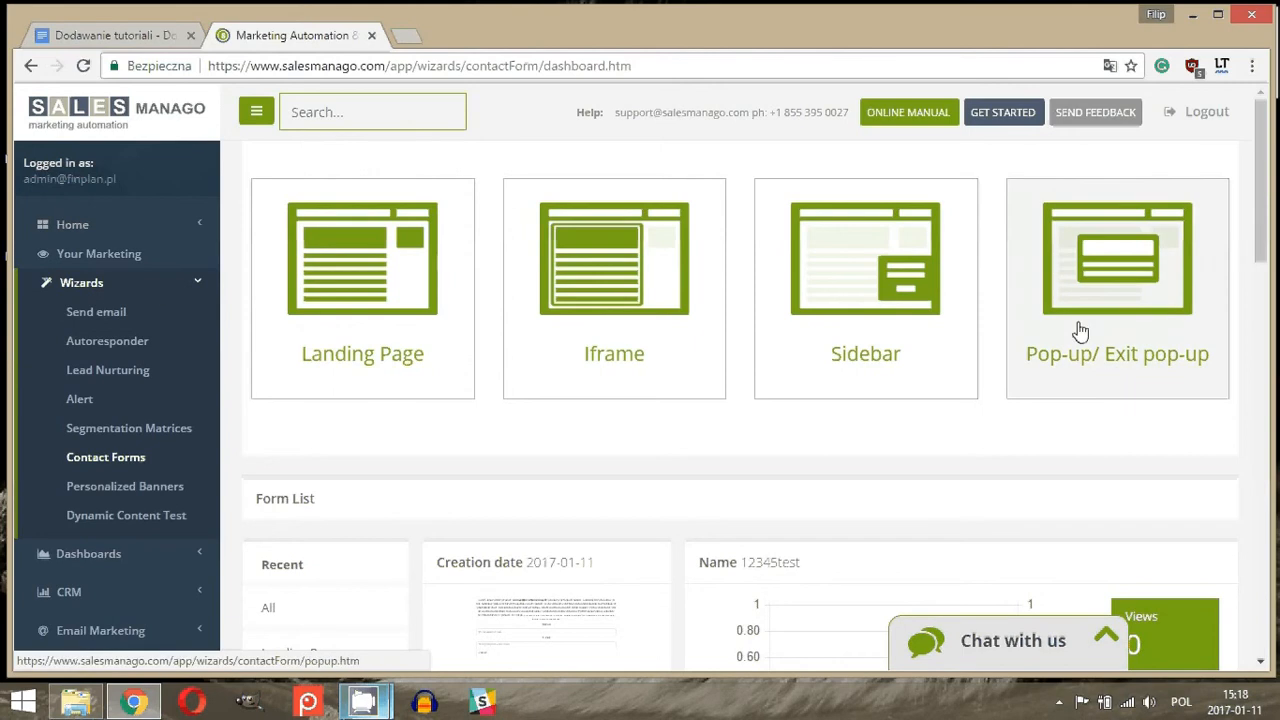
# - Start a new contact form of the Standard Pop-up type and name it 12345test6
pyautogui.click(1097, 267)
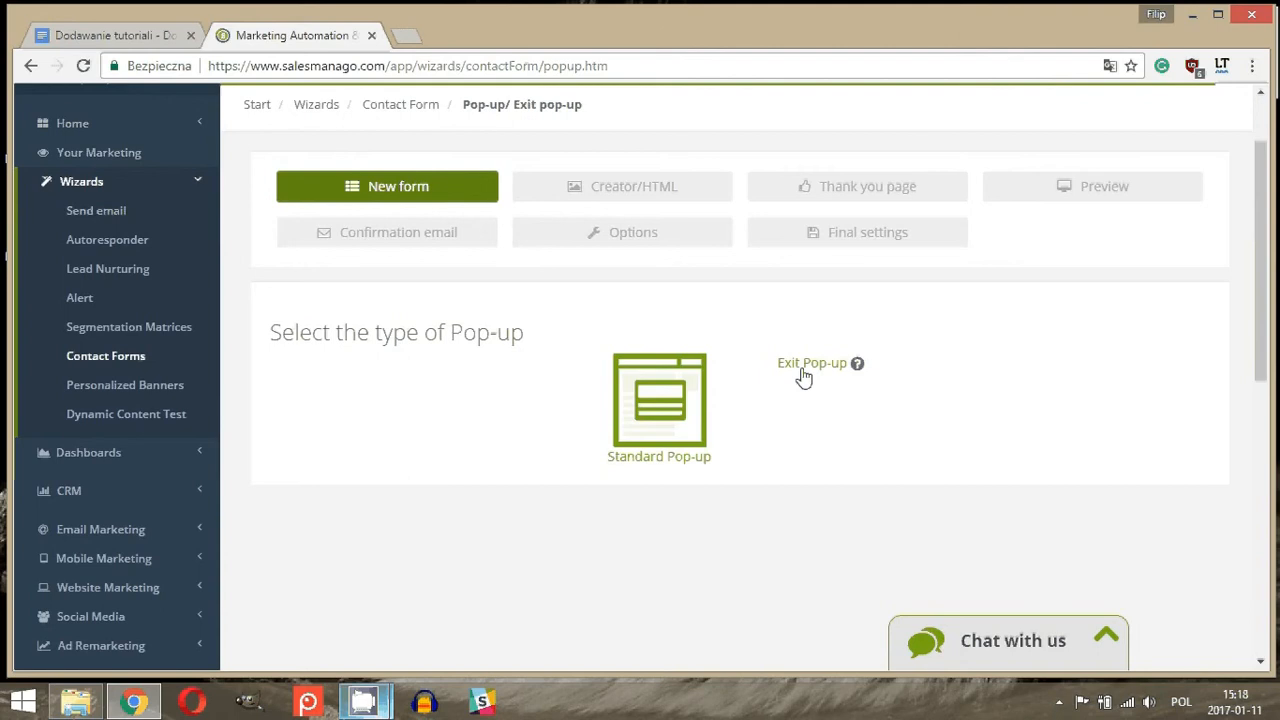
pyautogui.click(647, 391)
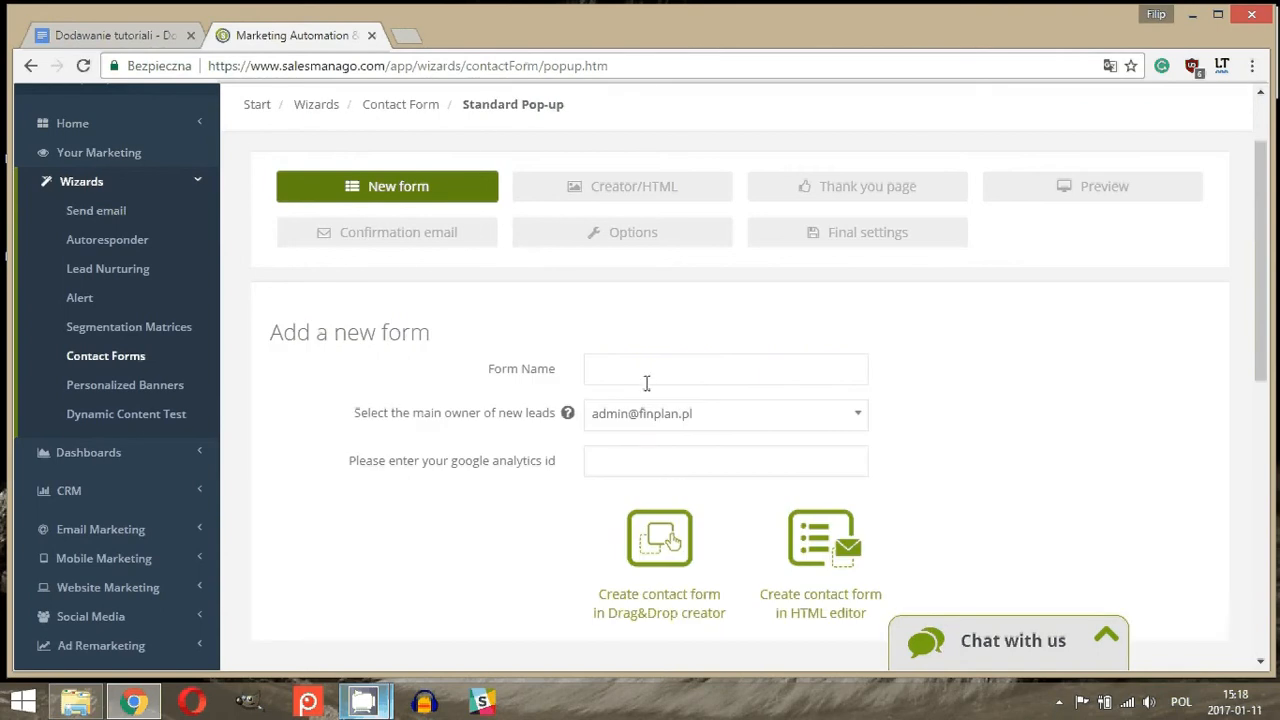
pyautogui.click(647, 371)
pyautogui.scroll(-1, 689, 357)
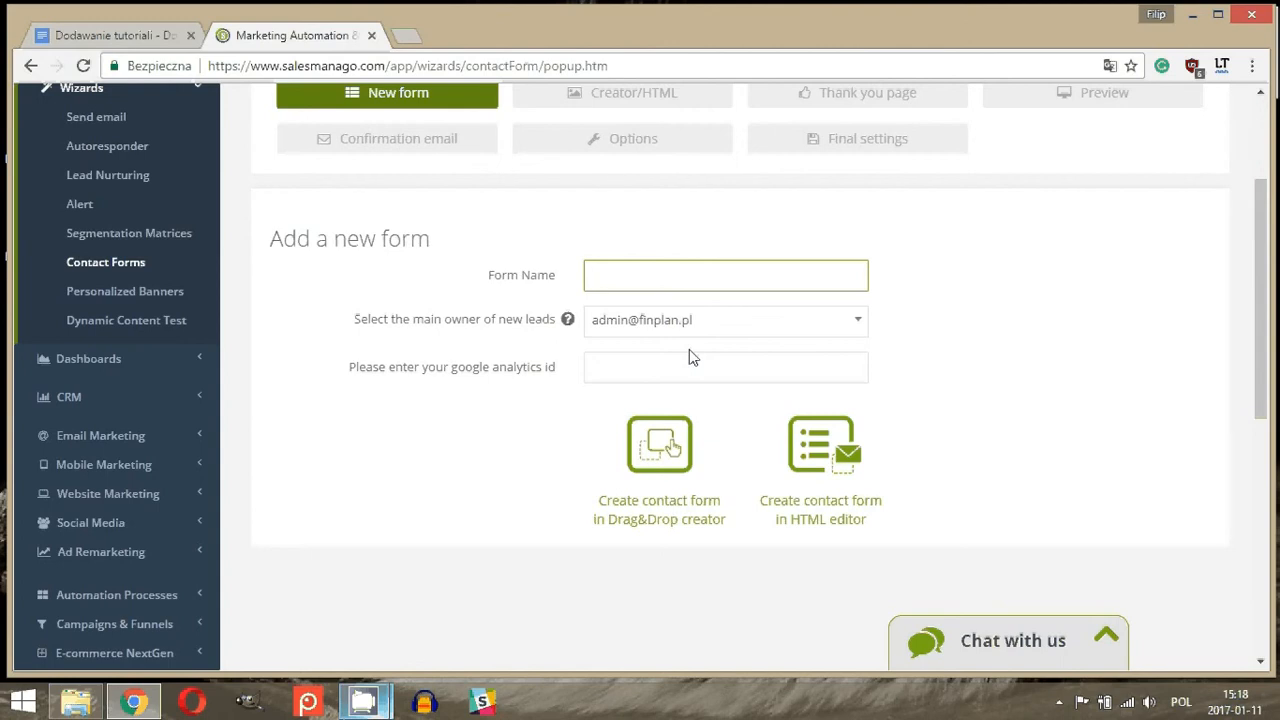
pyautogui.write('12345test6')
# - Fill in the Google Analytics ID for the new form and choose to build it in the Drag&Drop creator
pyautogui.click(687, 366)
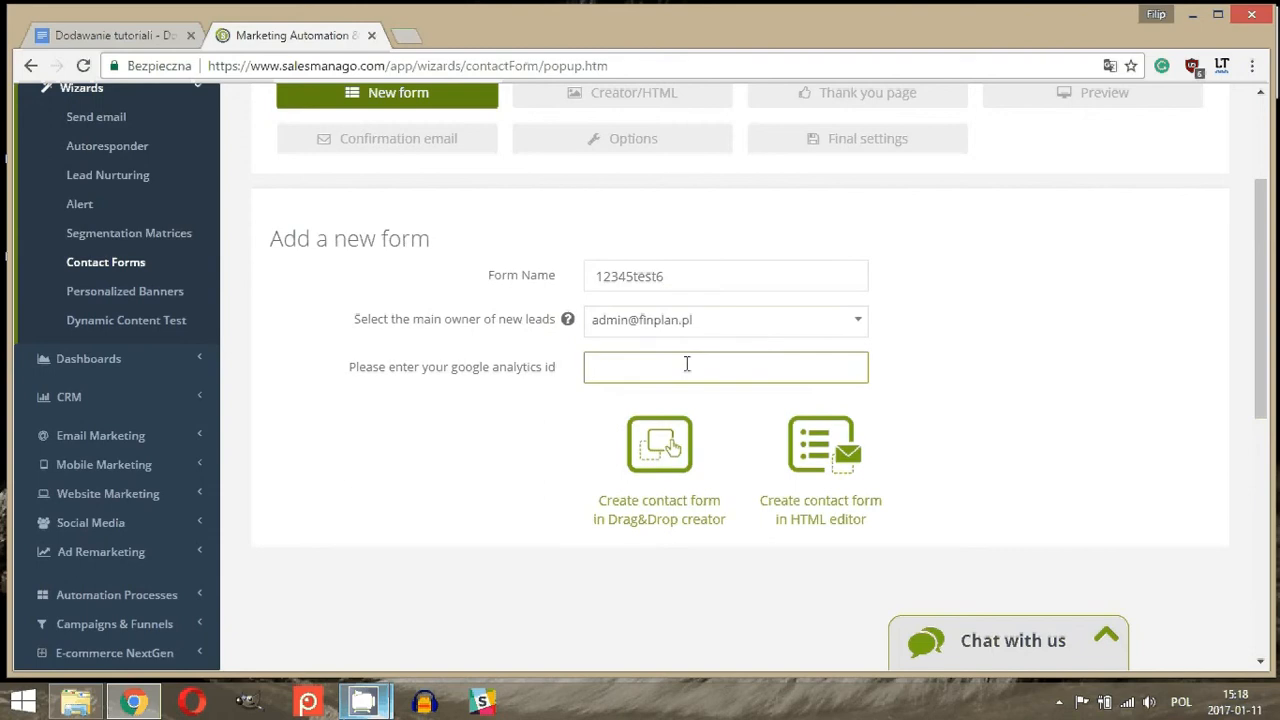
pyautogui.write('12345')
pyautogui.scroll(-1, 688, 362)
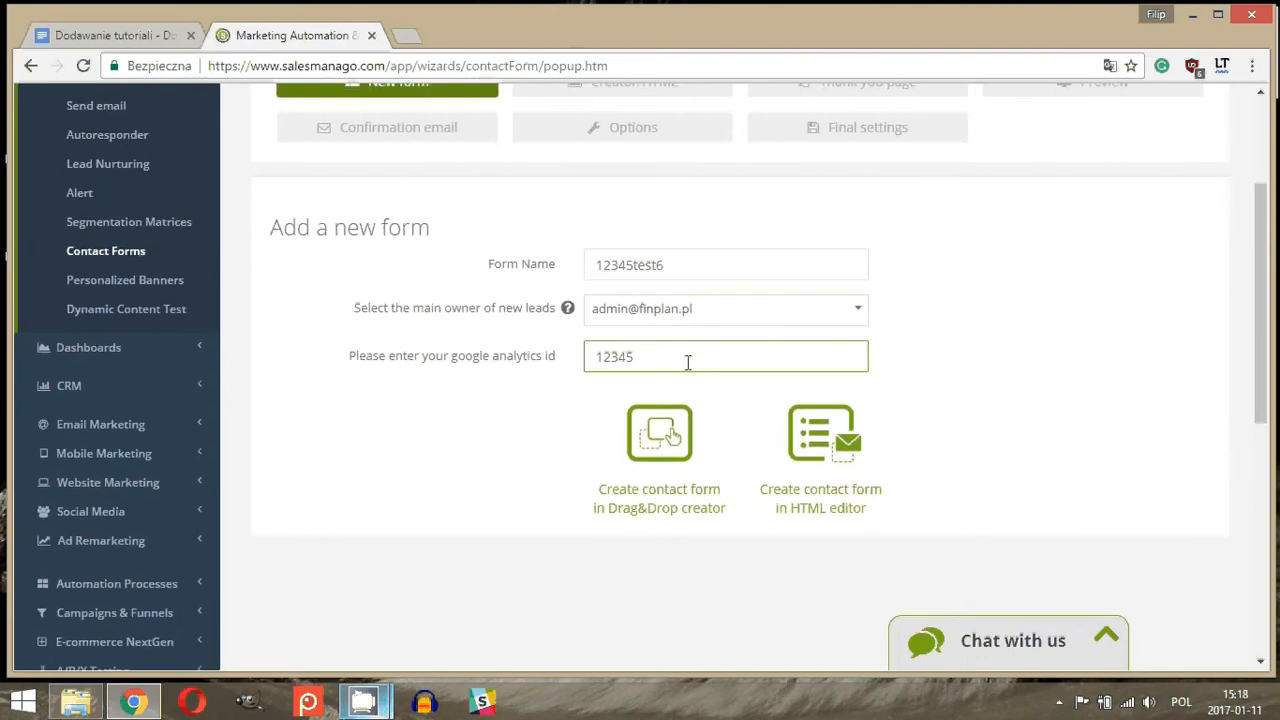
pyautogui.scroll(-1, 688, 362)
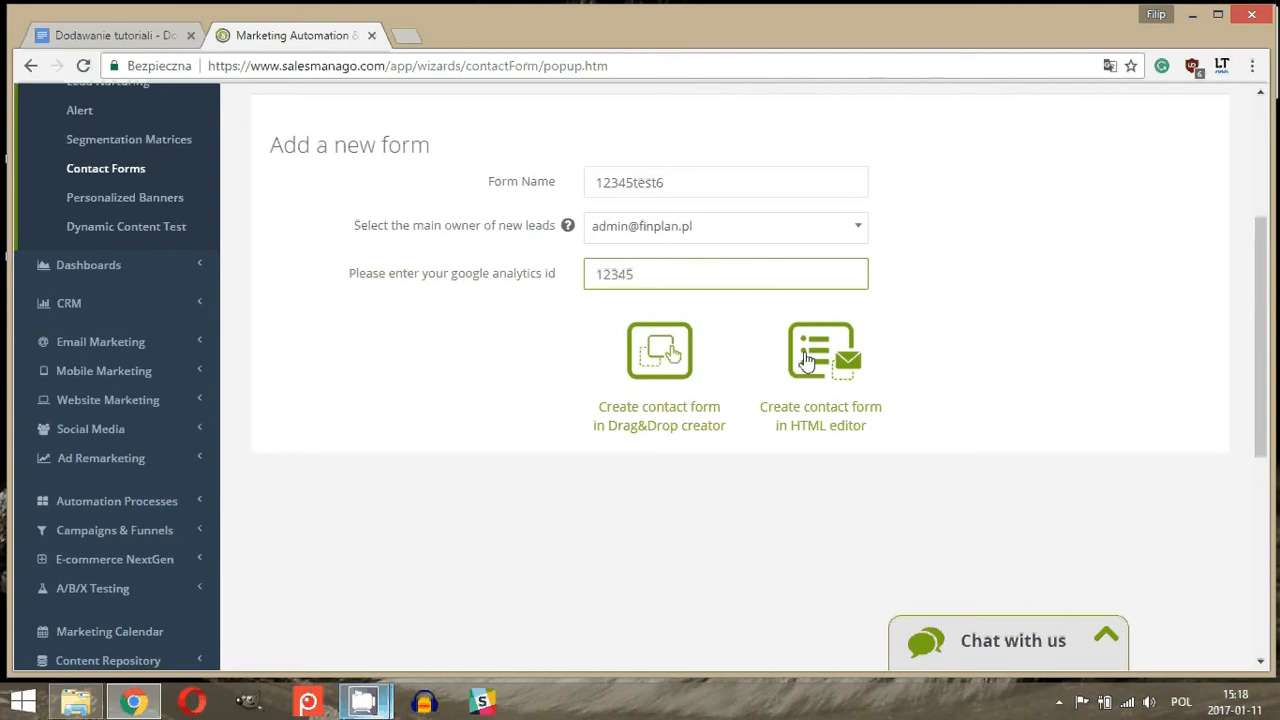
pyautogui.click(640, 366)
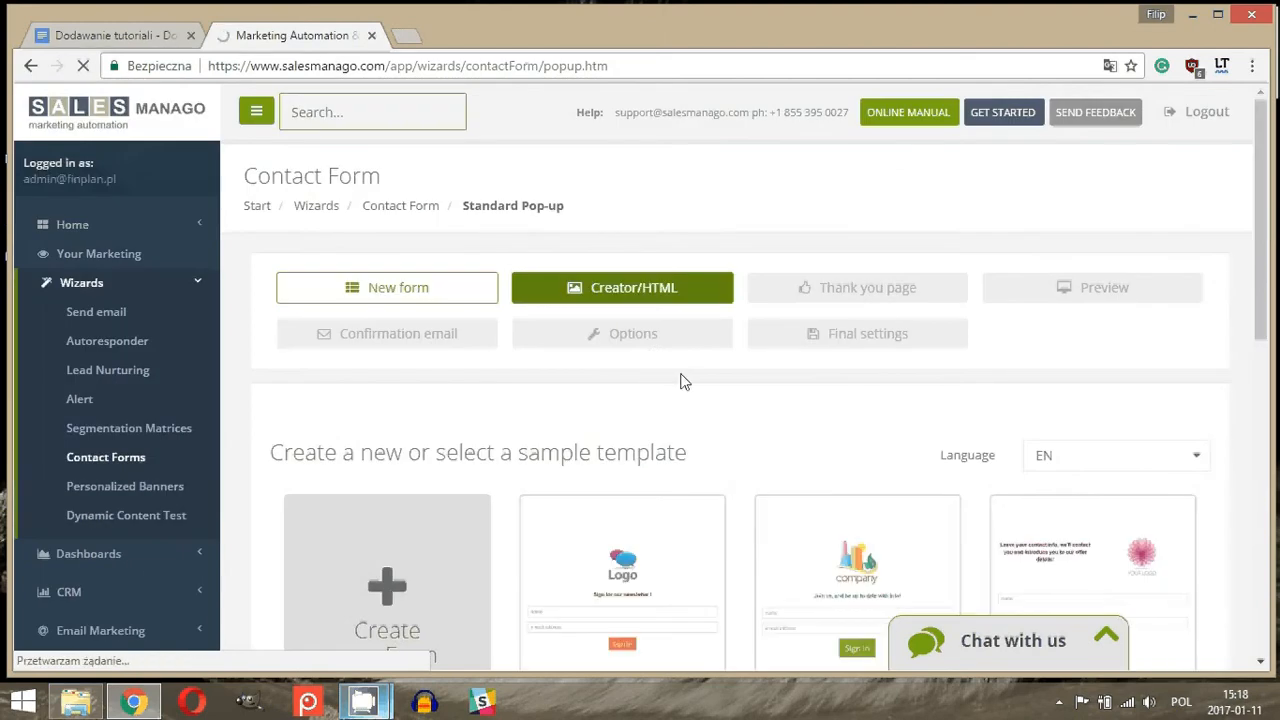
# - Create a new blank form instead of using a sample template, keeping the template language at EN
pyautogui.moveTo(1260, 168); pyautogui.dragTo(1259, 261)
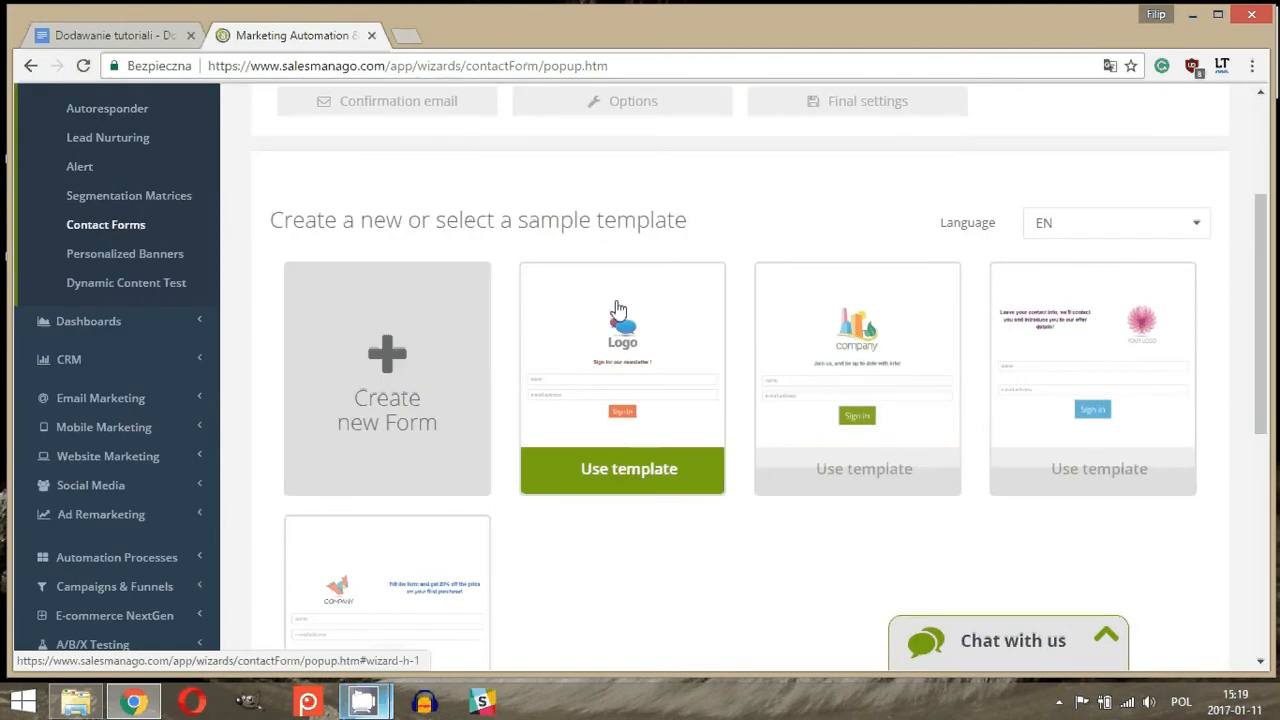
pyautogui.click(1073, 227)
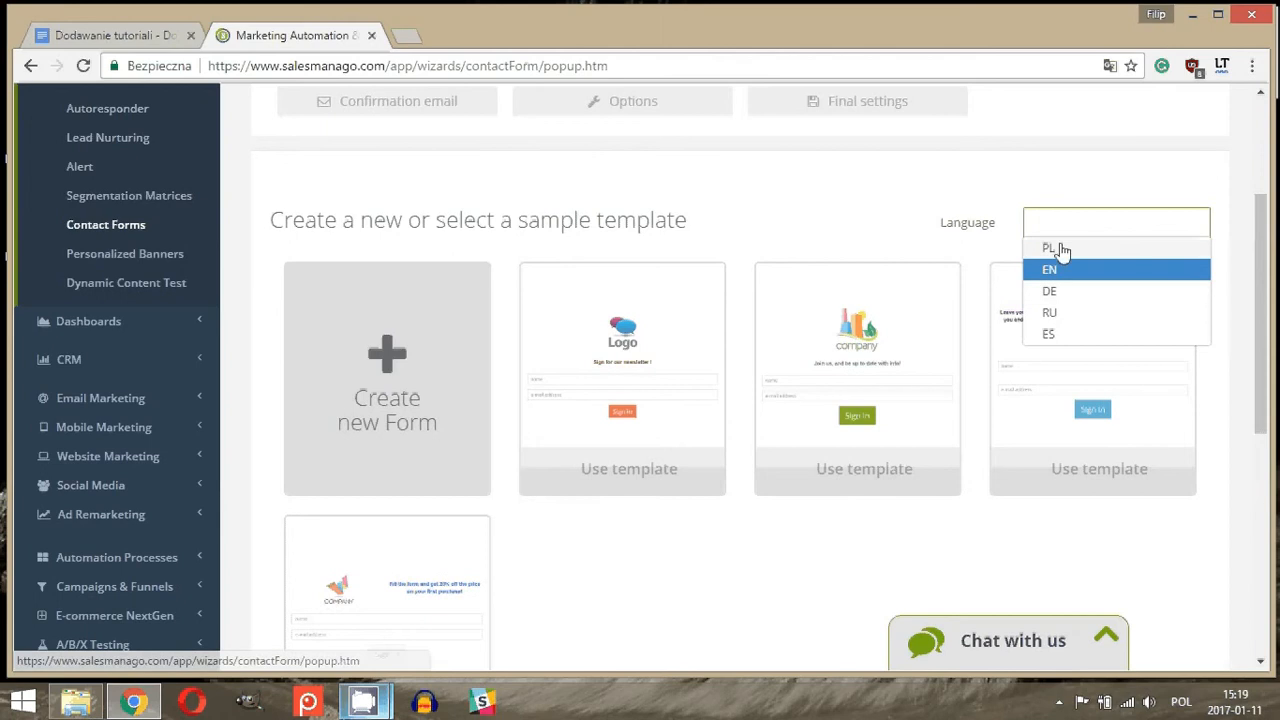
pyautogui.click(866, 218)
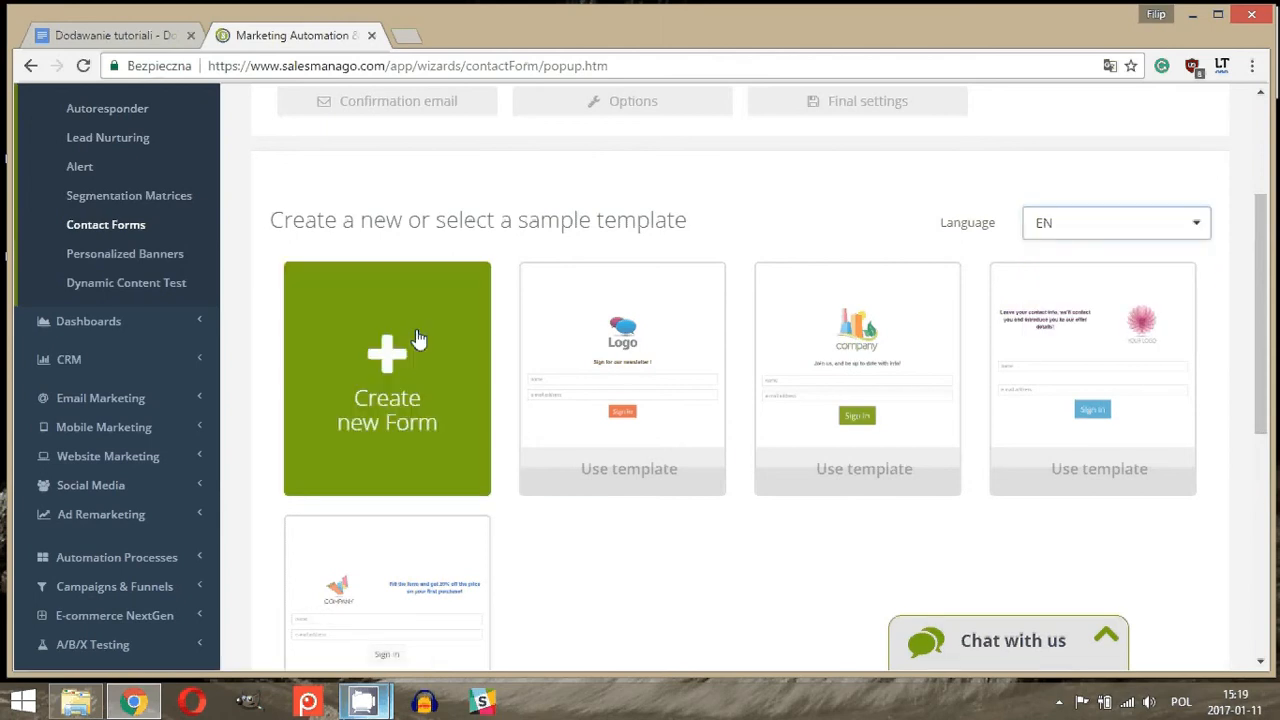
pyautogui.click(398, 338)
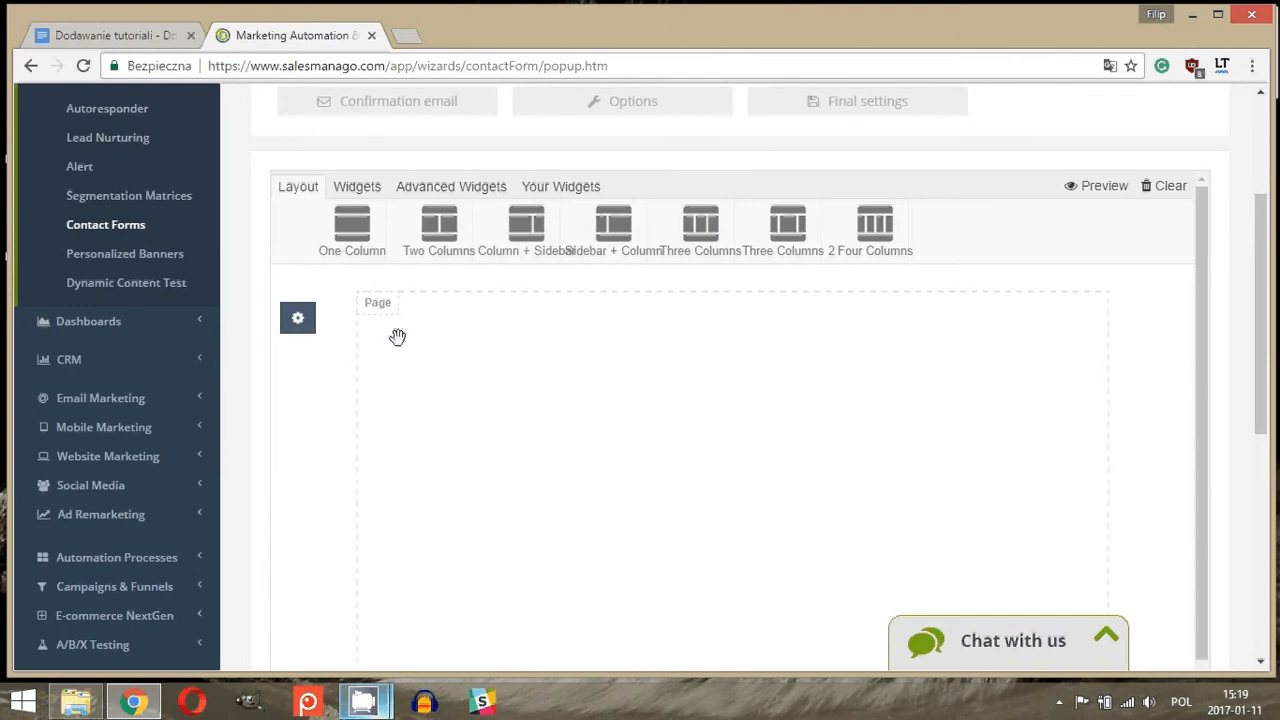
pyautogui.scroll(-1, 583, 351)
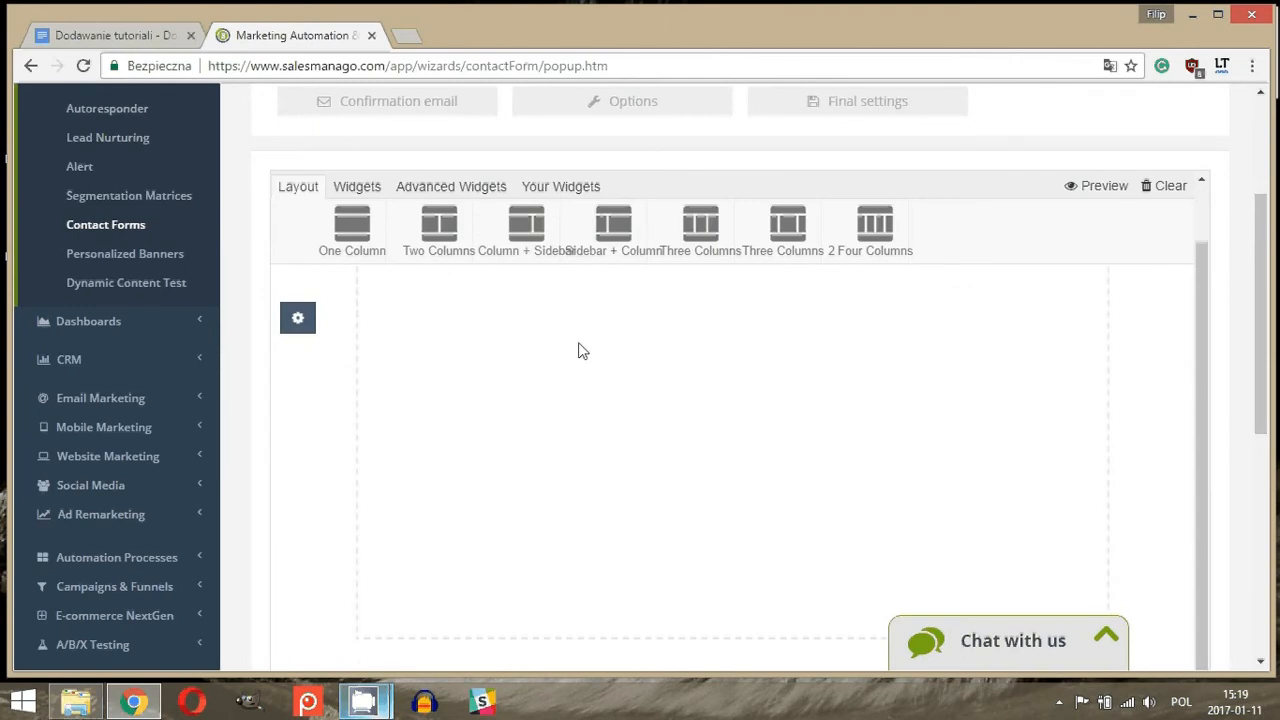
pyautogui.moveTo(1261, 223)
pyautogui.mouseDown()
pyautogui.moveTo(1262, 246)
pyautogui.moveTo(1257, 216)
pyautogui.mouseUp()
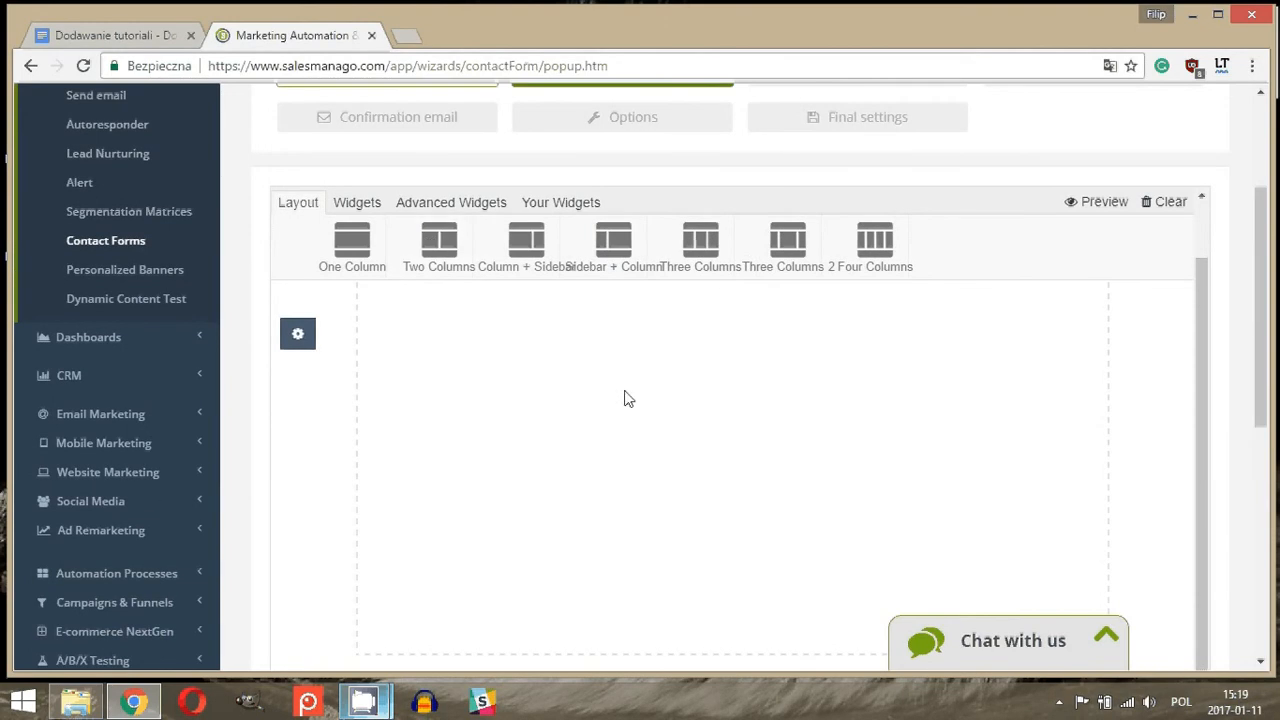
pyautogui.click(369, 209)
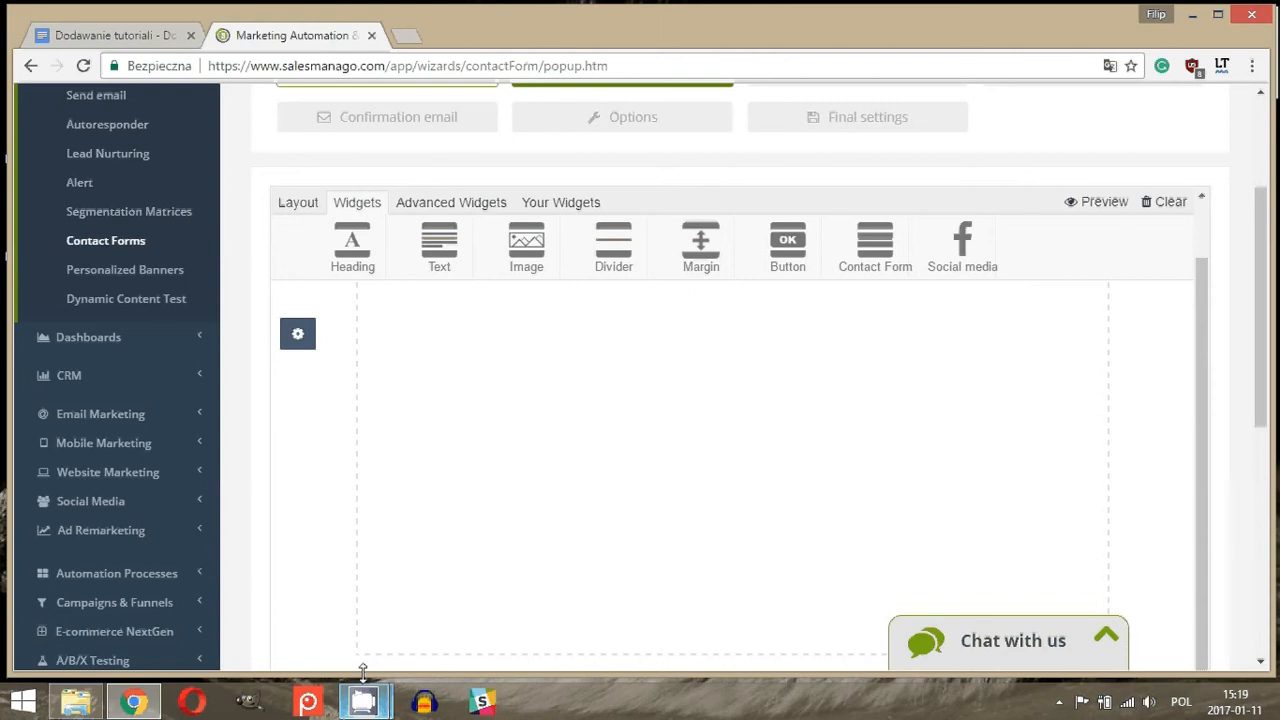
pyautogui.click(296, 206)
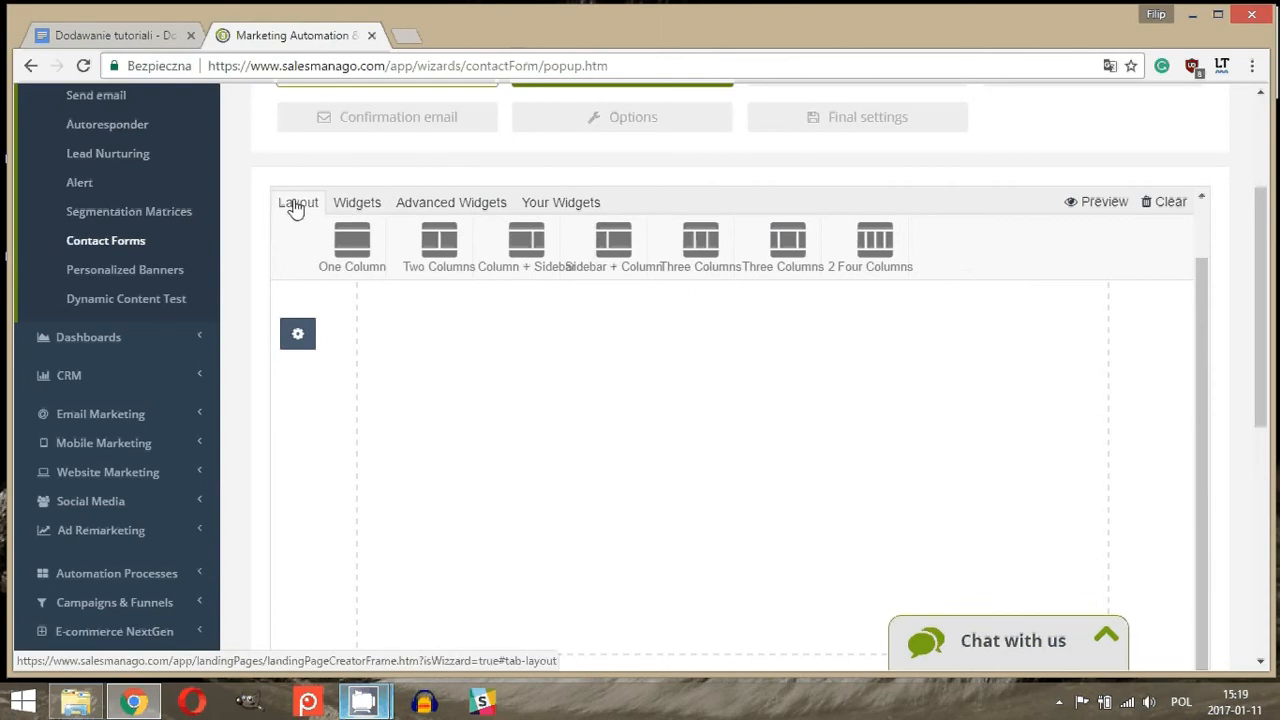
pyautogui.click(352, 712)
pyautogui.click(457, 629)
pyautogui.click(372, 704)
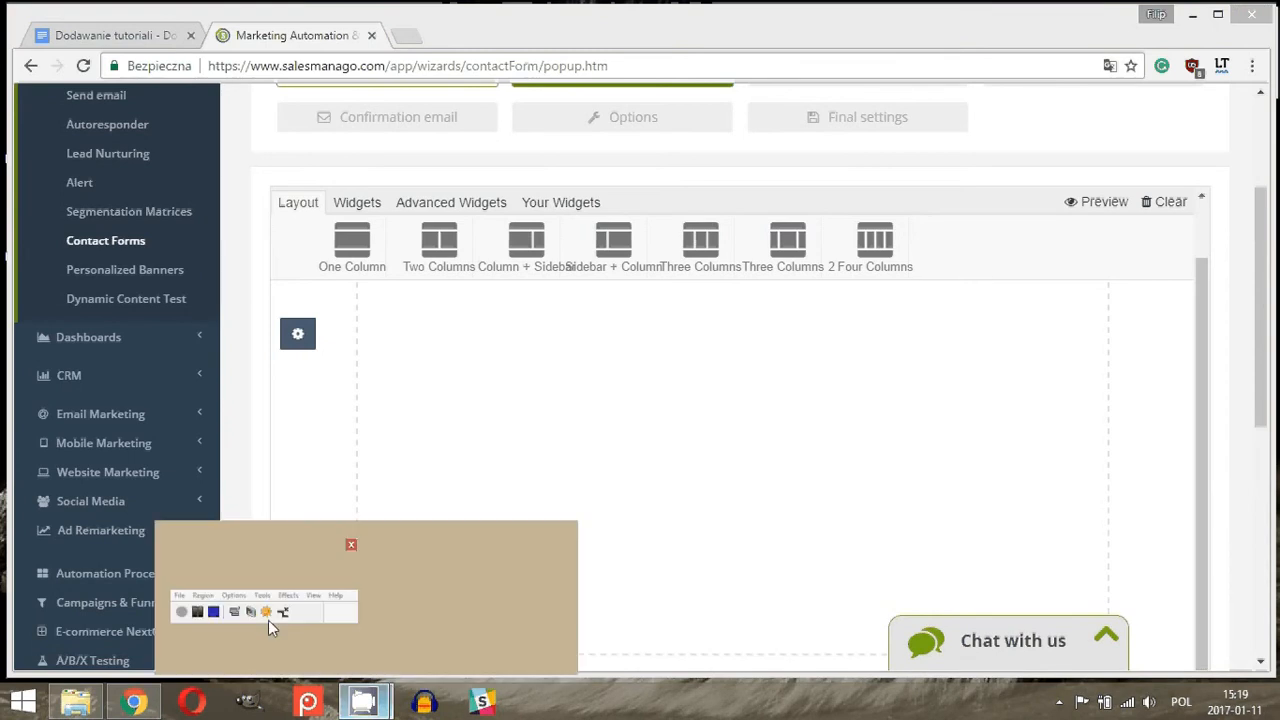
pyautogui.click(268, 620)
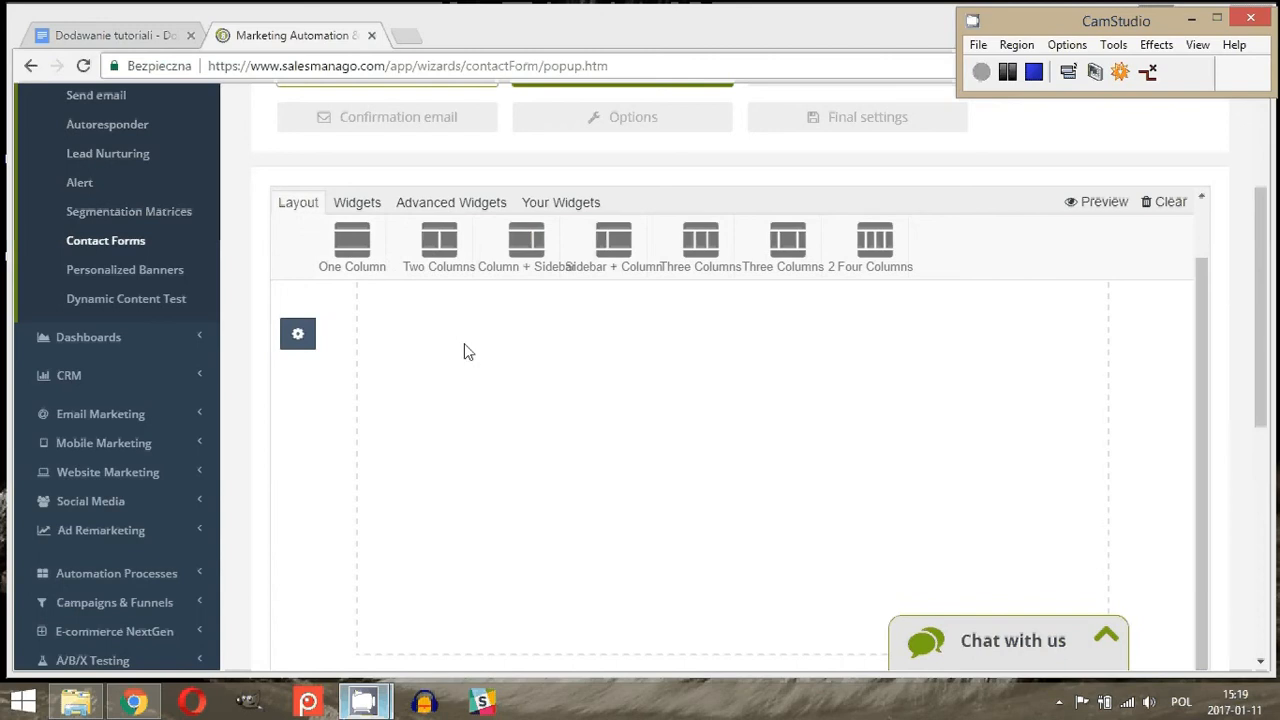
# - Add a Text widget, a Divider below it and a Contact Form widget at the end of the pop-up page
pyautogui.click(364, 207)
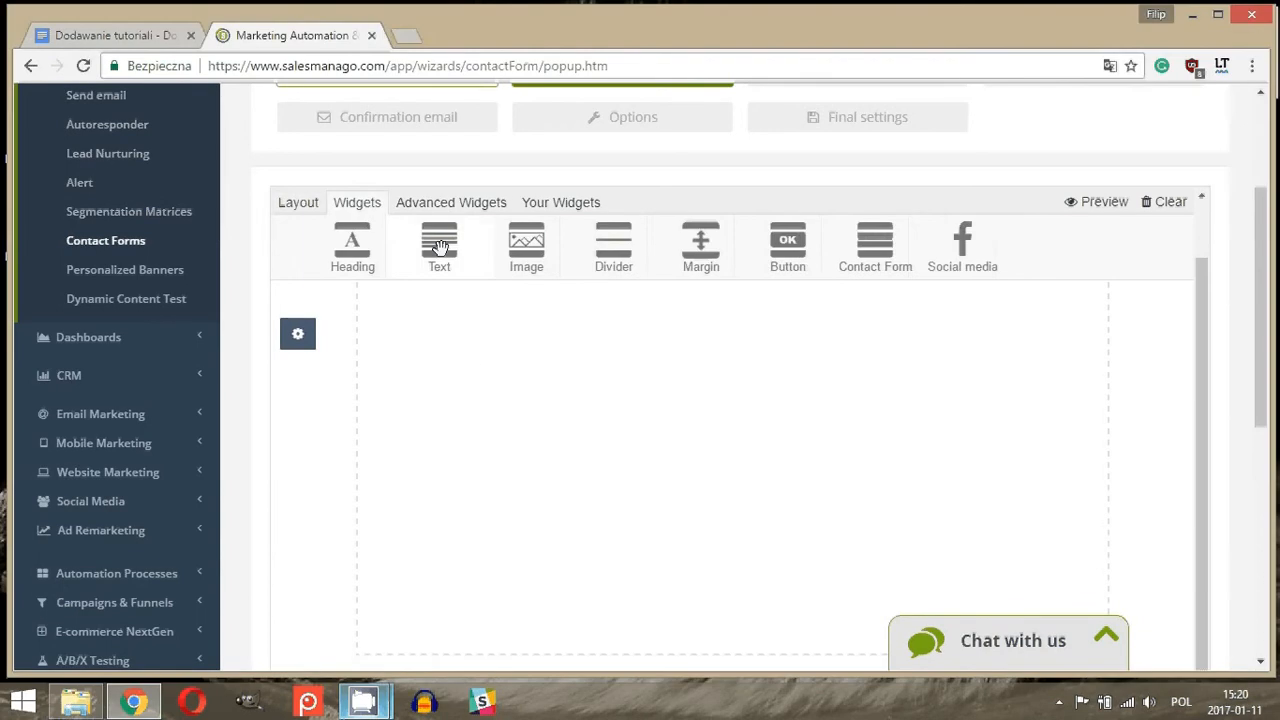
pyautogui.moveTo(439, 247); pyautogui.dragTo(508, 348)
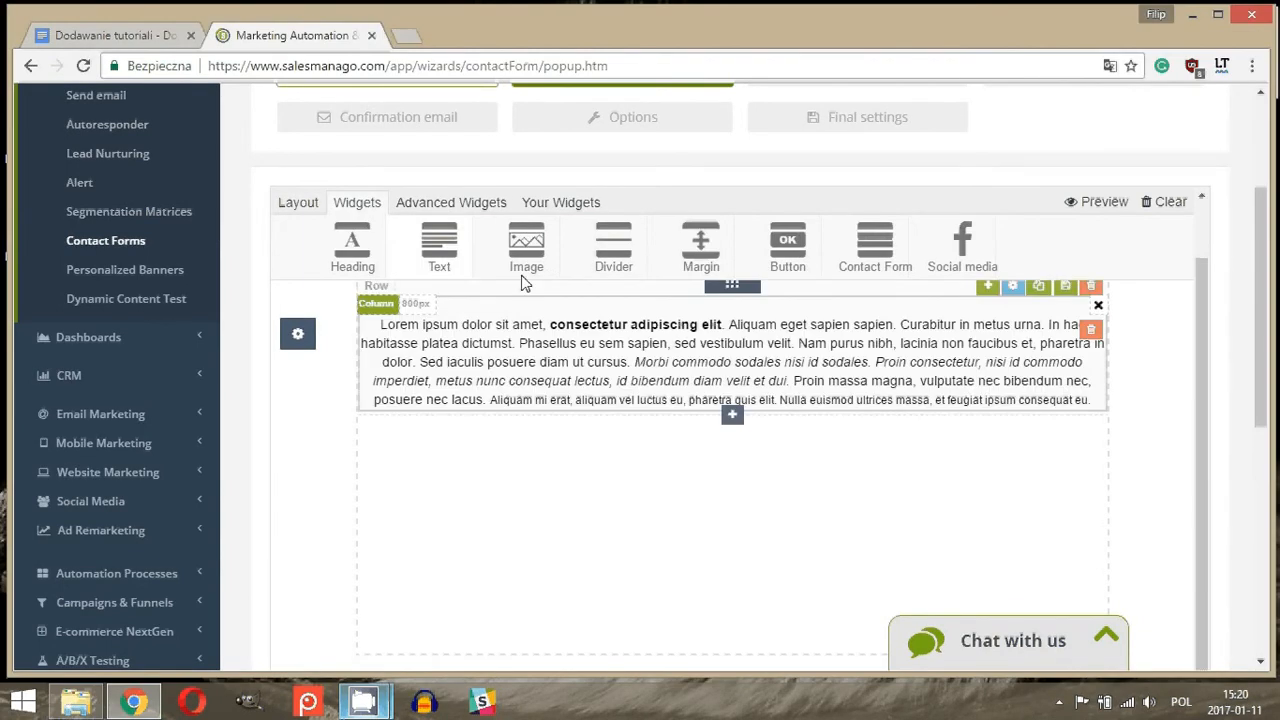
pyautogui.moveTo(615, 246); pyautogui.dragTo(677, 423)
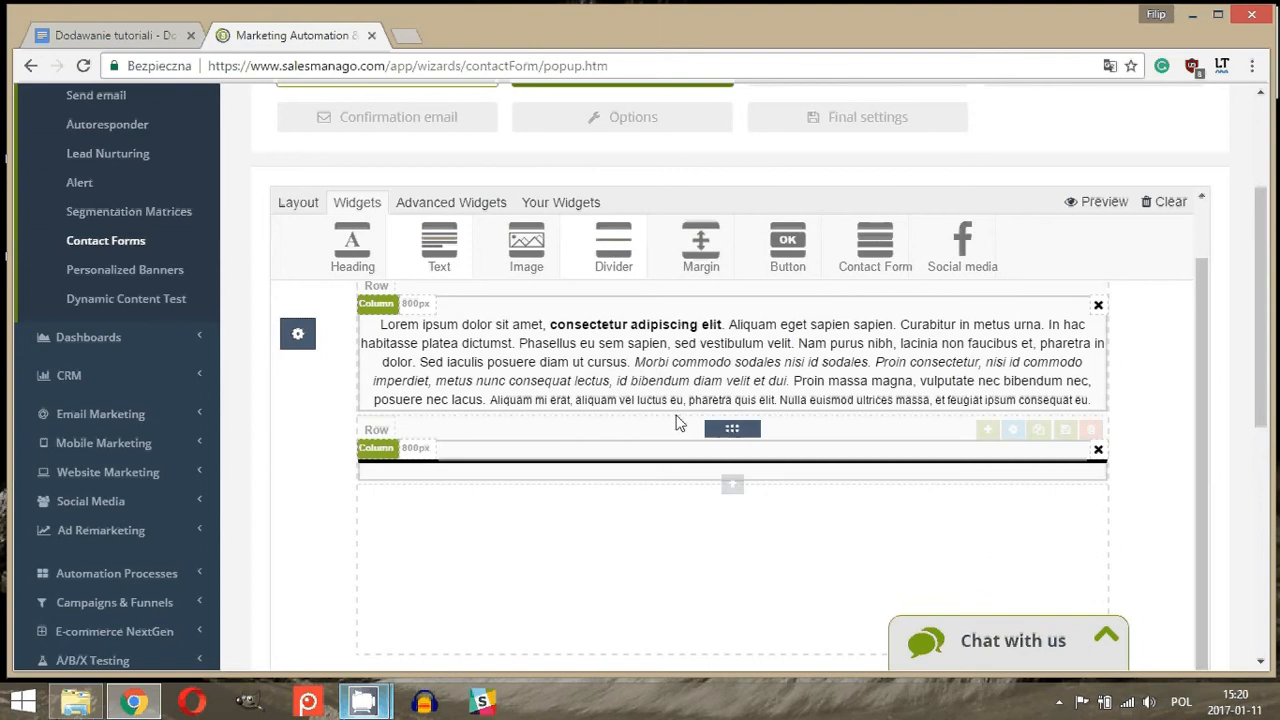
pyautogui.moveTo(858, 243); pyautogui.dragTo(751, 497)
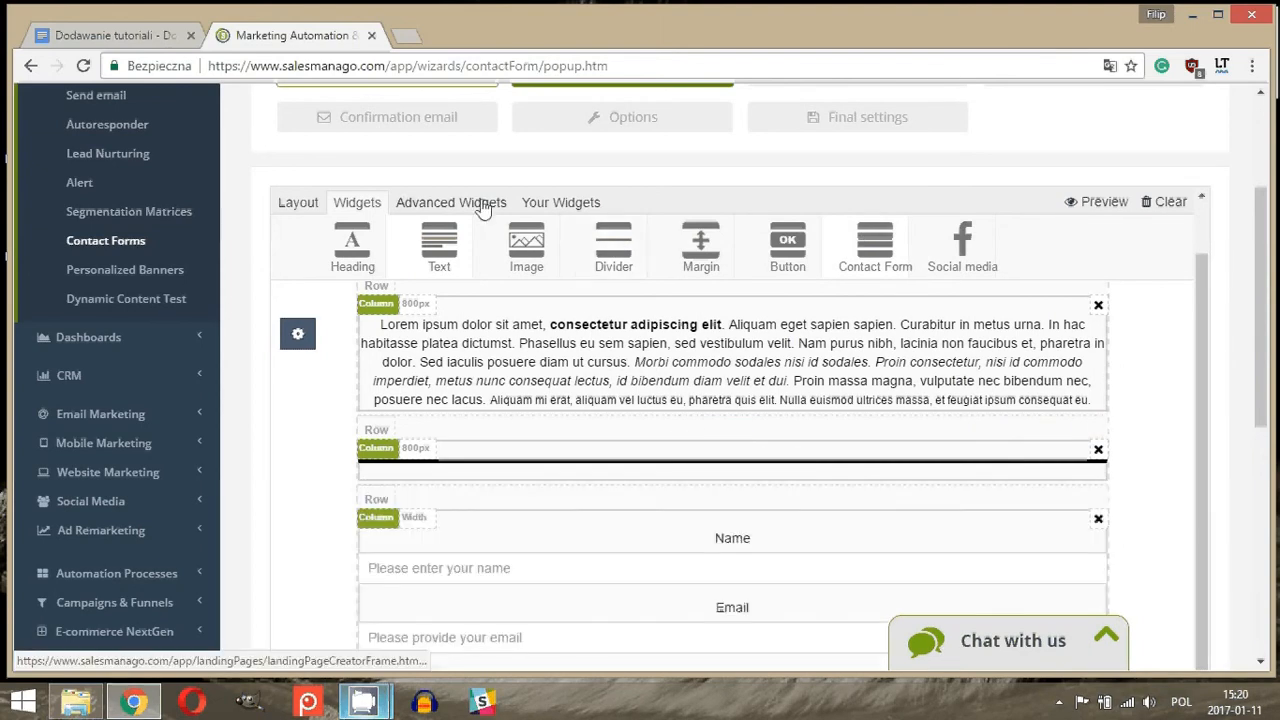
# - Save the pop-up form design, continue to the thank you page stage and acknowledge the save message
pyautogui.click(558, 206)
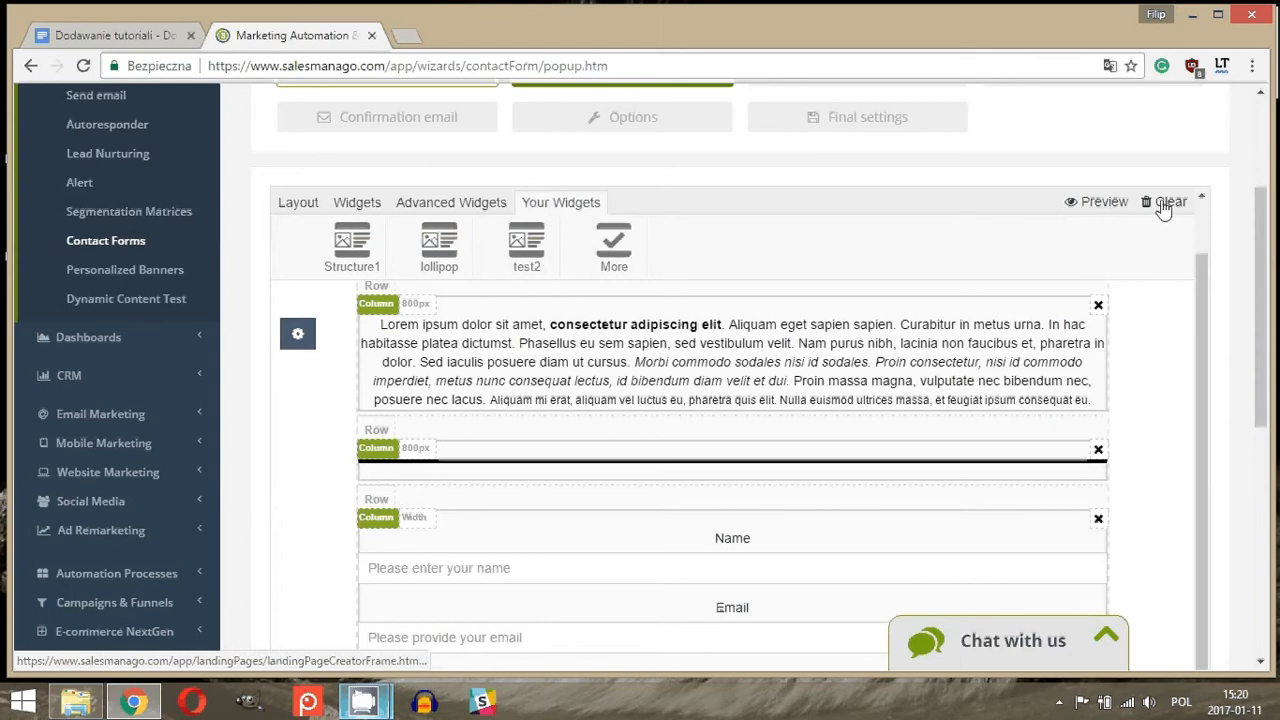
pyautogui.moveTo(1268, 291)
pyautogui.mouseDown()
pyautogui.moveTo(1274, 355)
pyautogui.moveTo(1274, 313)
pyautogui.mouseUp()
pyautogui.scroll(-2, 1274, 313)
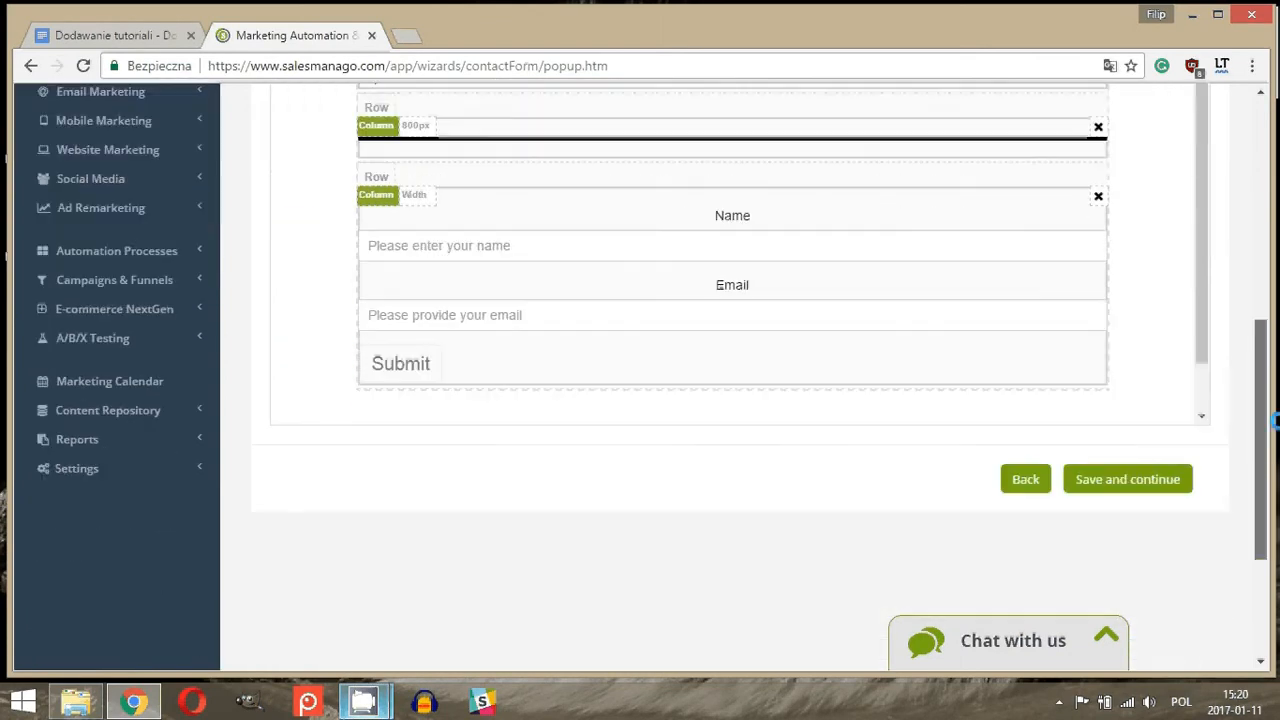
pyautogui.scroll(-1, 1140, 480)
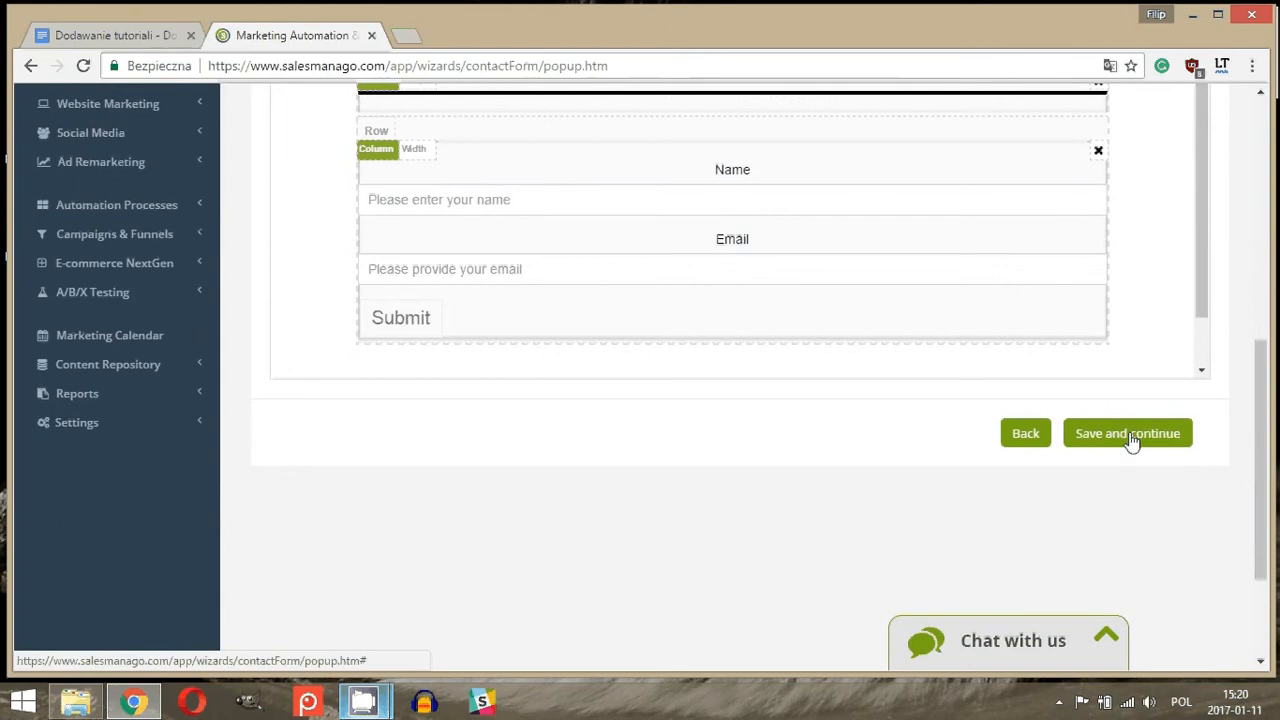
pyautogui.click(1129, 436)
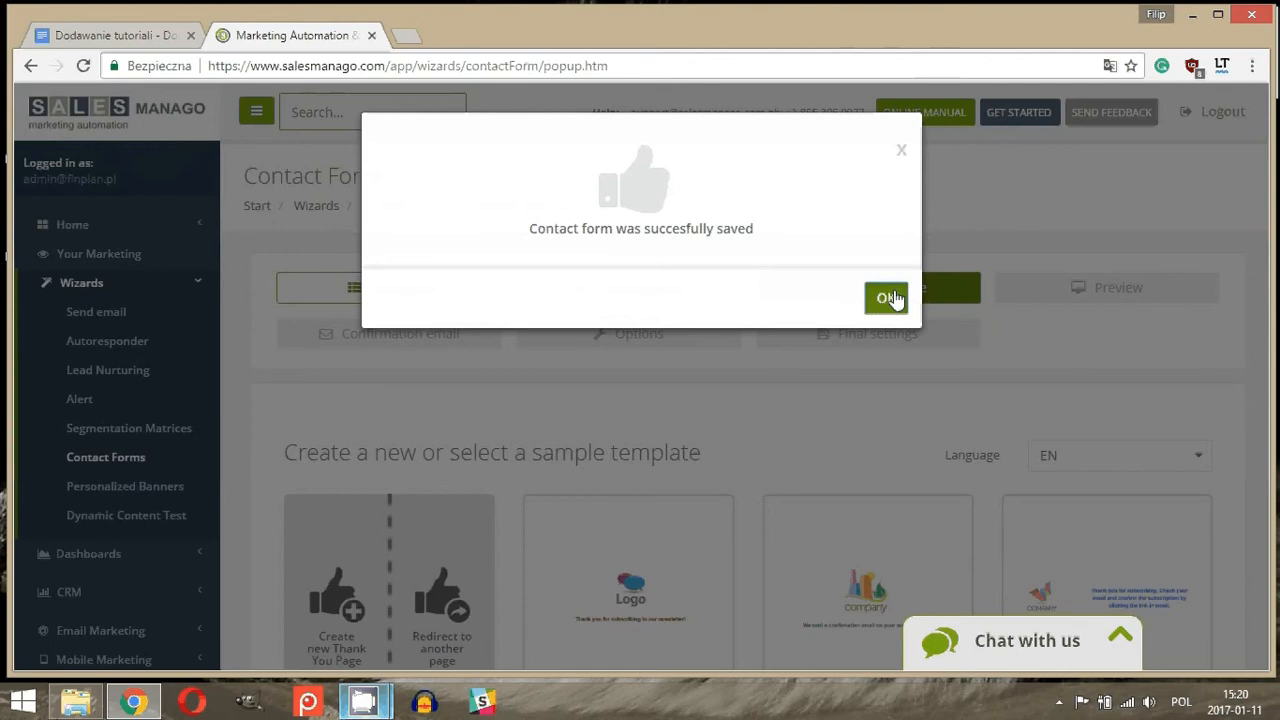
pyautogui.click(890, 299)
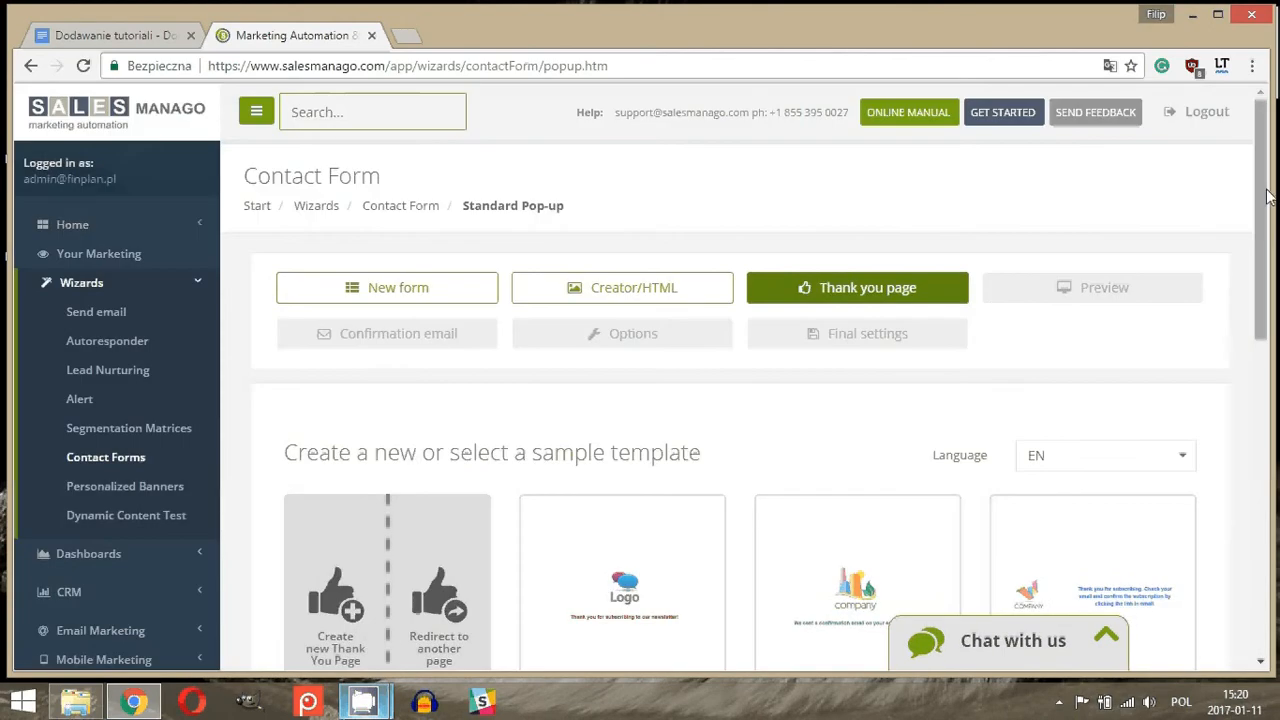
# - Create a new blank thank you page rather than using a template or redirecting to another page
pyautogui.moveTo(1260, 197); pyautogui.dragTo(1258, 262)
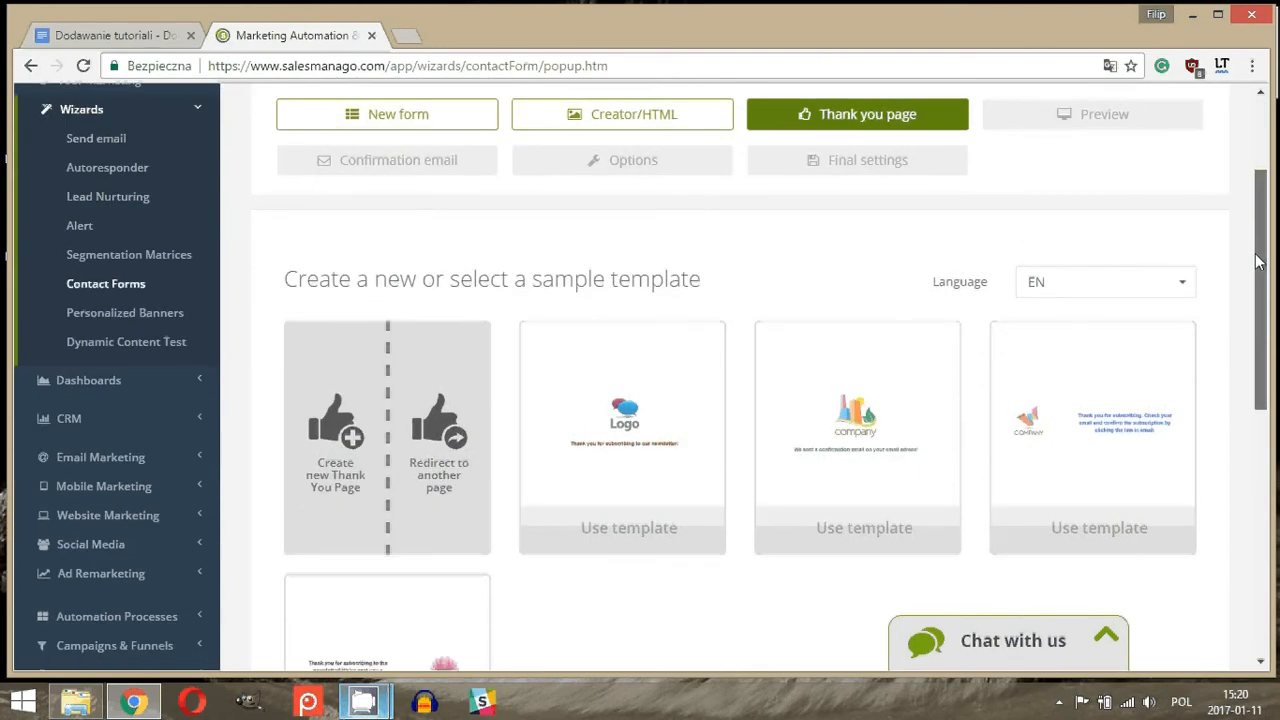
pyautogui.moveTo(1258, 262); pyautogui.dragTo(1258, 249)
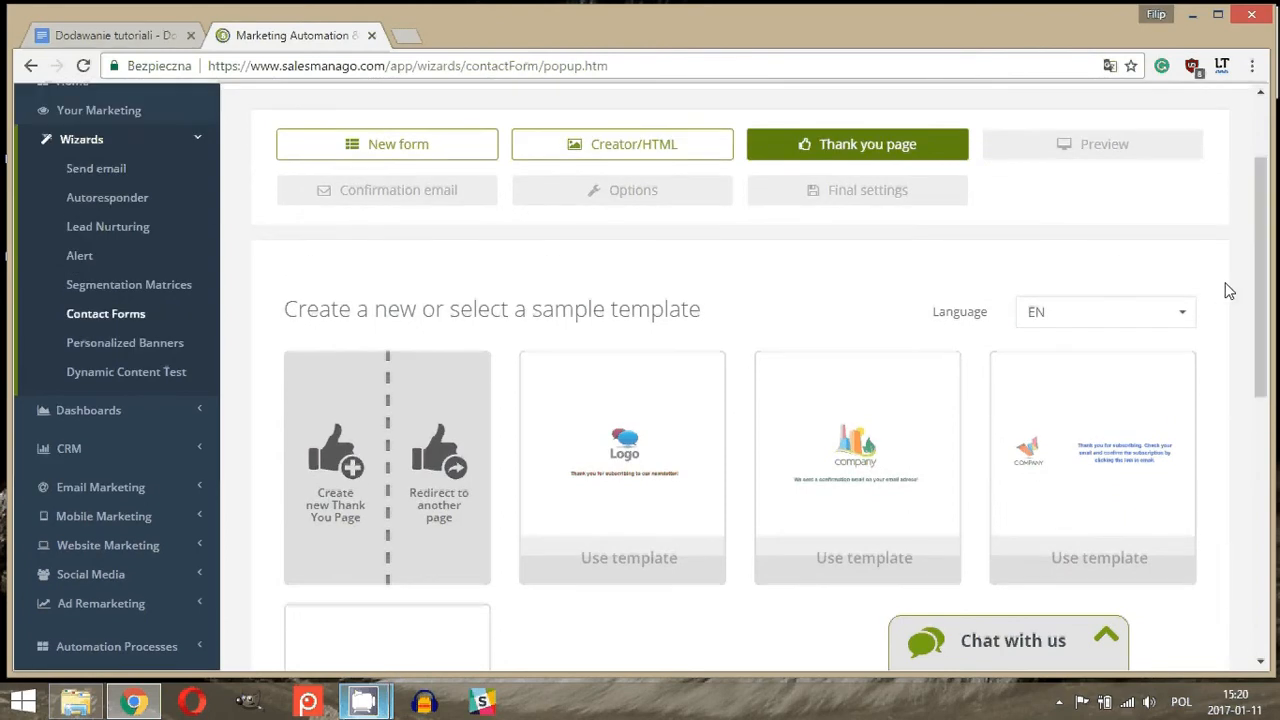
pyautogui.scroll(-1, 1229, 290)
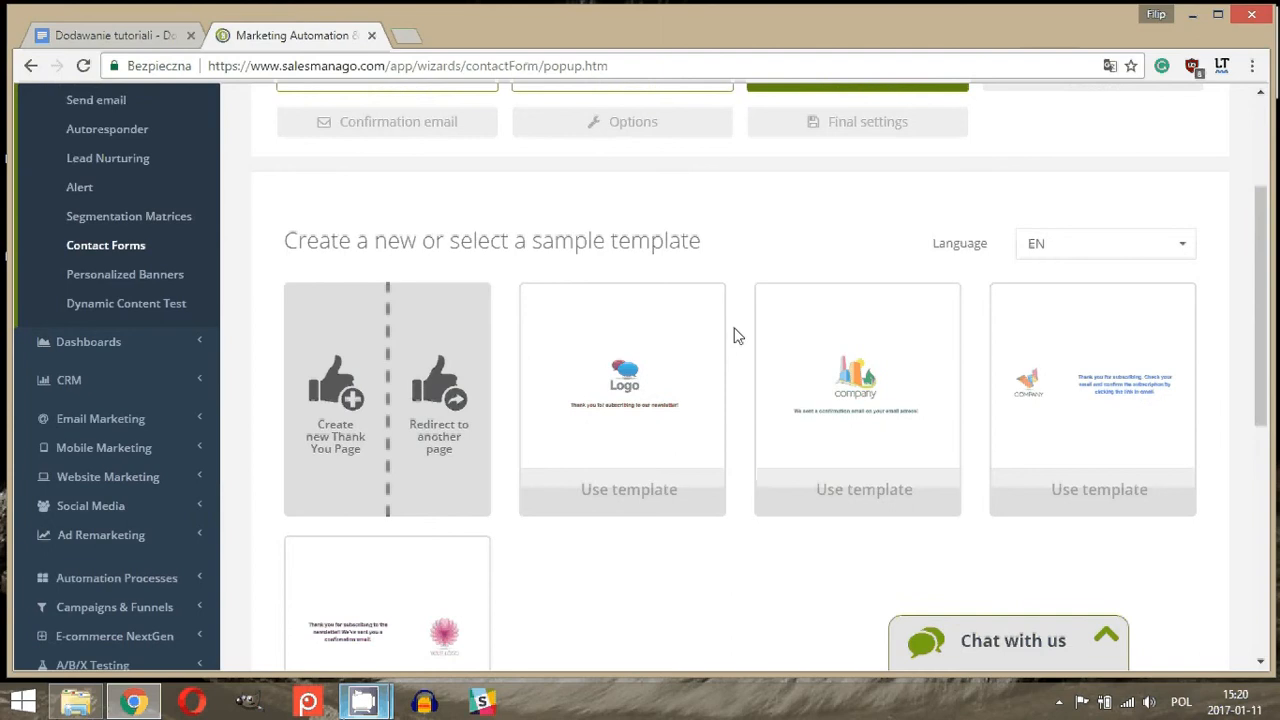
pyautogui.click(351, 355)
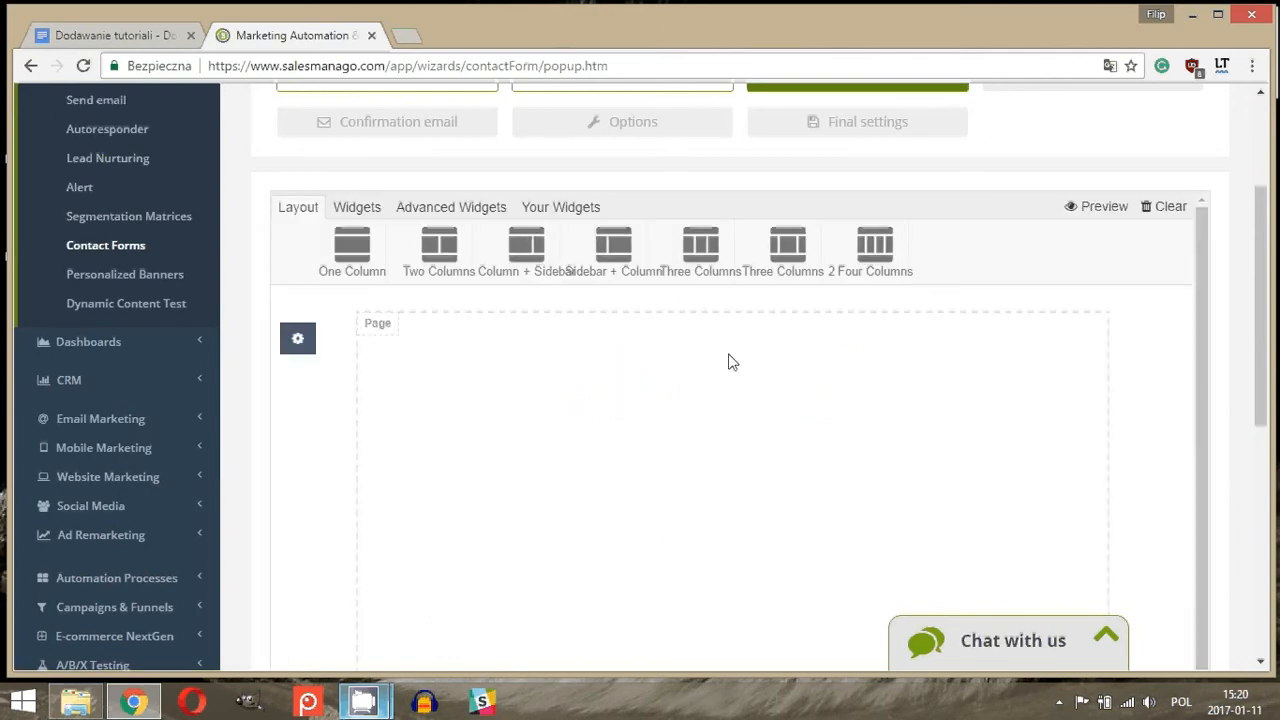
pyautogui.scroll(-1, 900, 300)
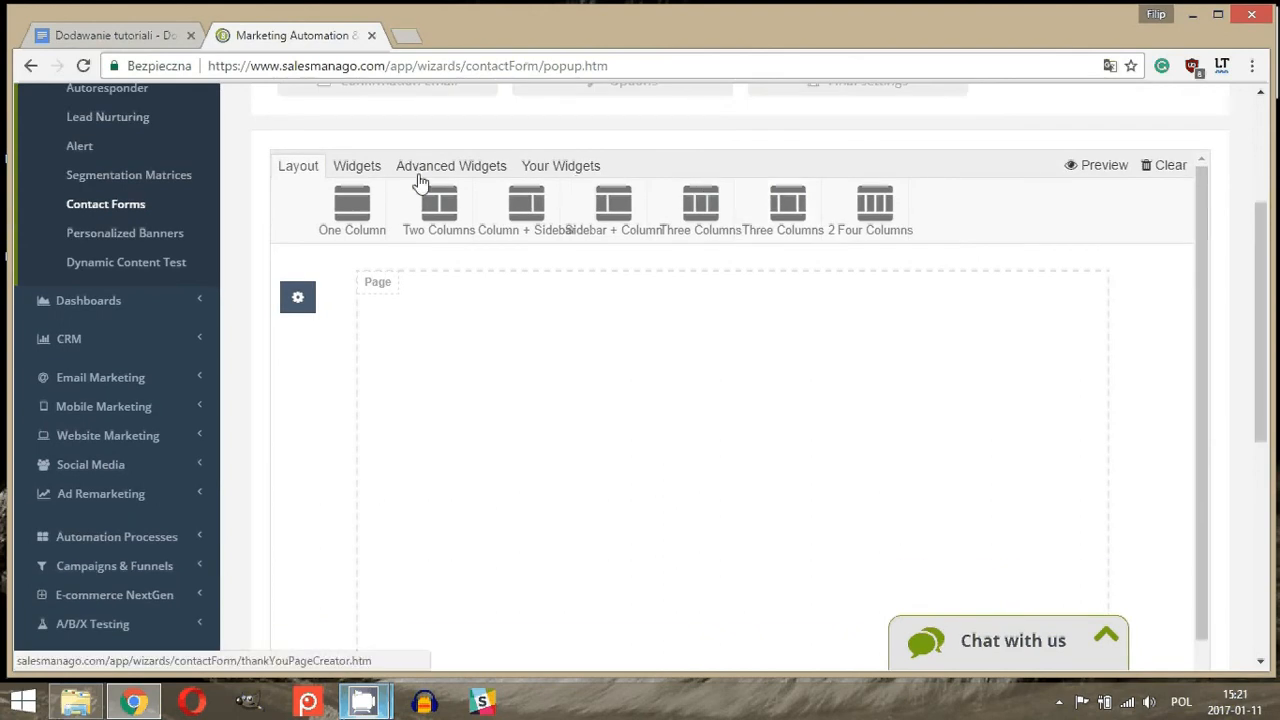
# - Lay out the thank you page with a One Column row and a Four Columns row, duplicating the four-column row
pyautogui.moveTo(355, 205); pyautogui.dragTo(455, 310)
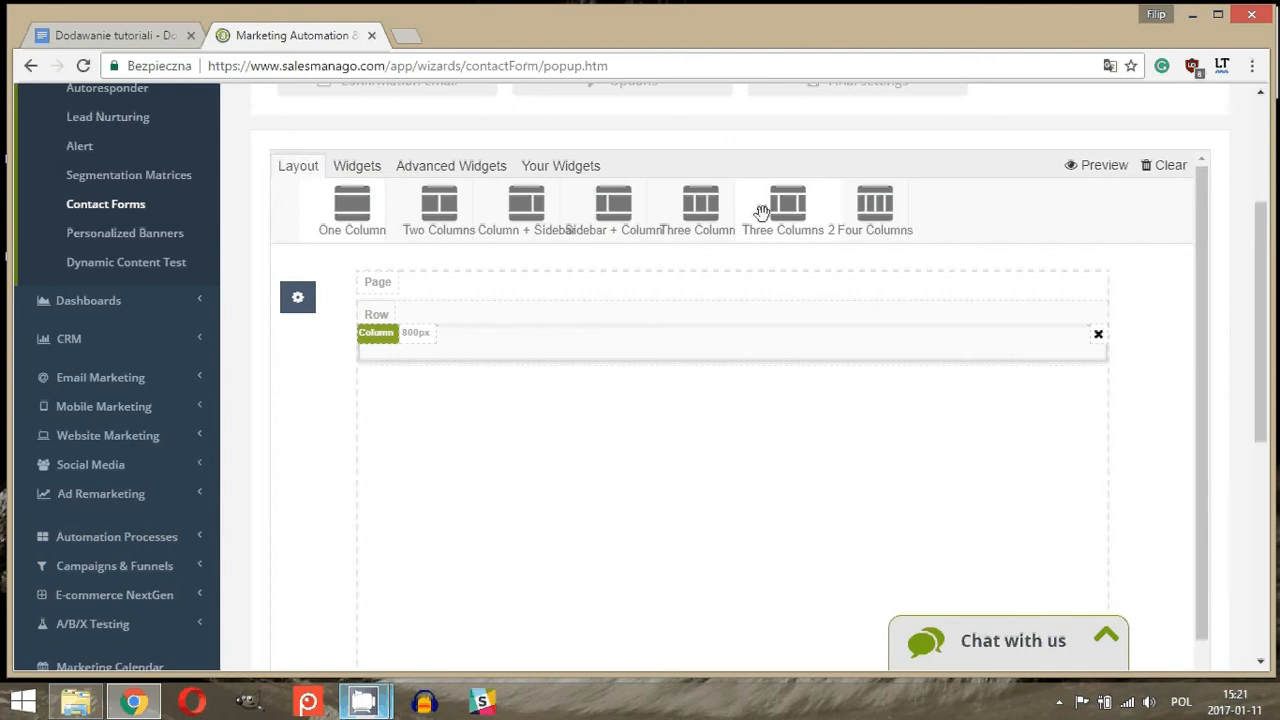
pyautogui.moveTo(875, 205); pyautogui.dragTo(735, 400)
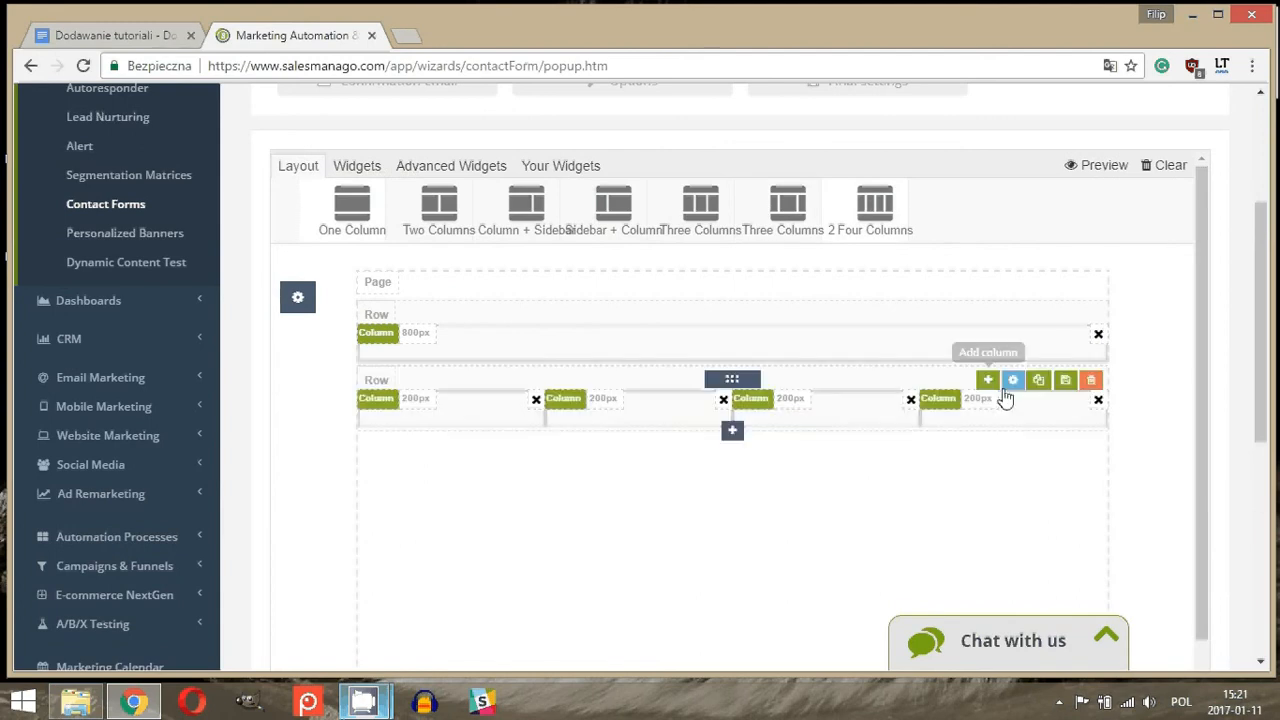
pyautogui.click(1040, 381)
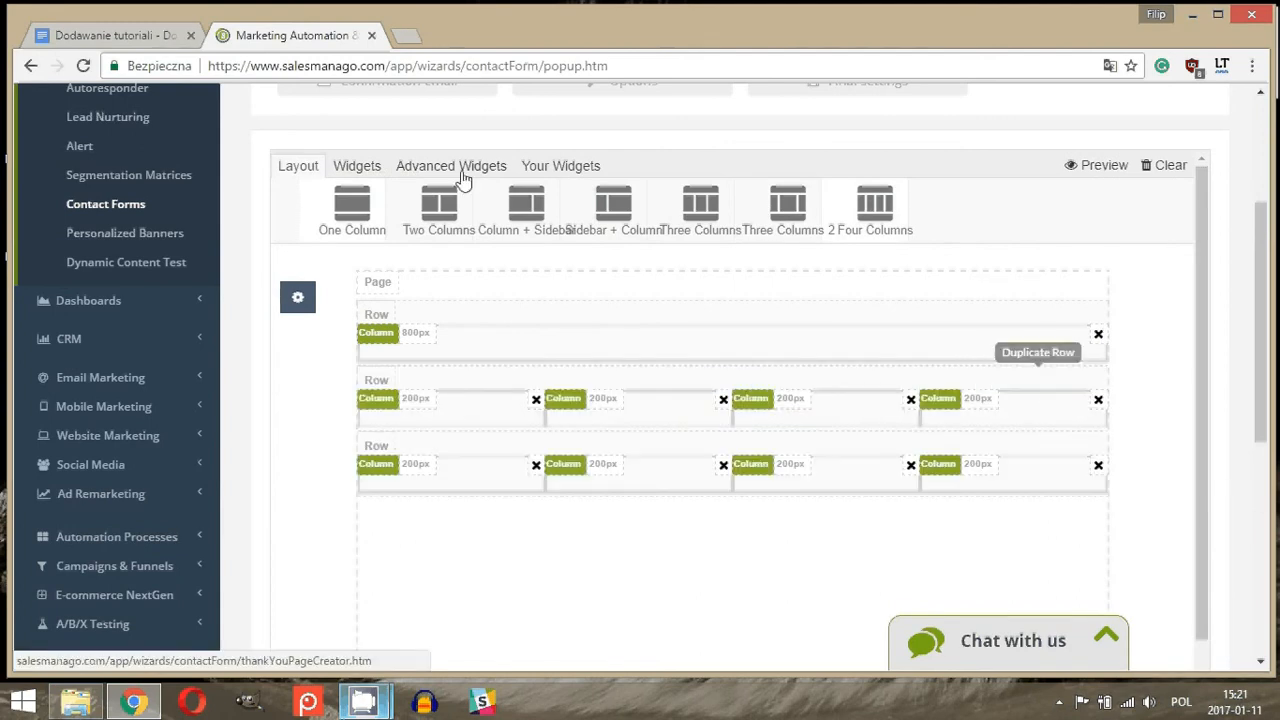
# - Place a Banner widget in the second column of the upper four-column row
pyautogui.click(463, 170)
pyautogui.moveTo(526, 230); pyautogui.dragTo(584, 528)
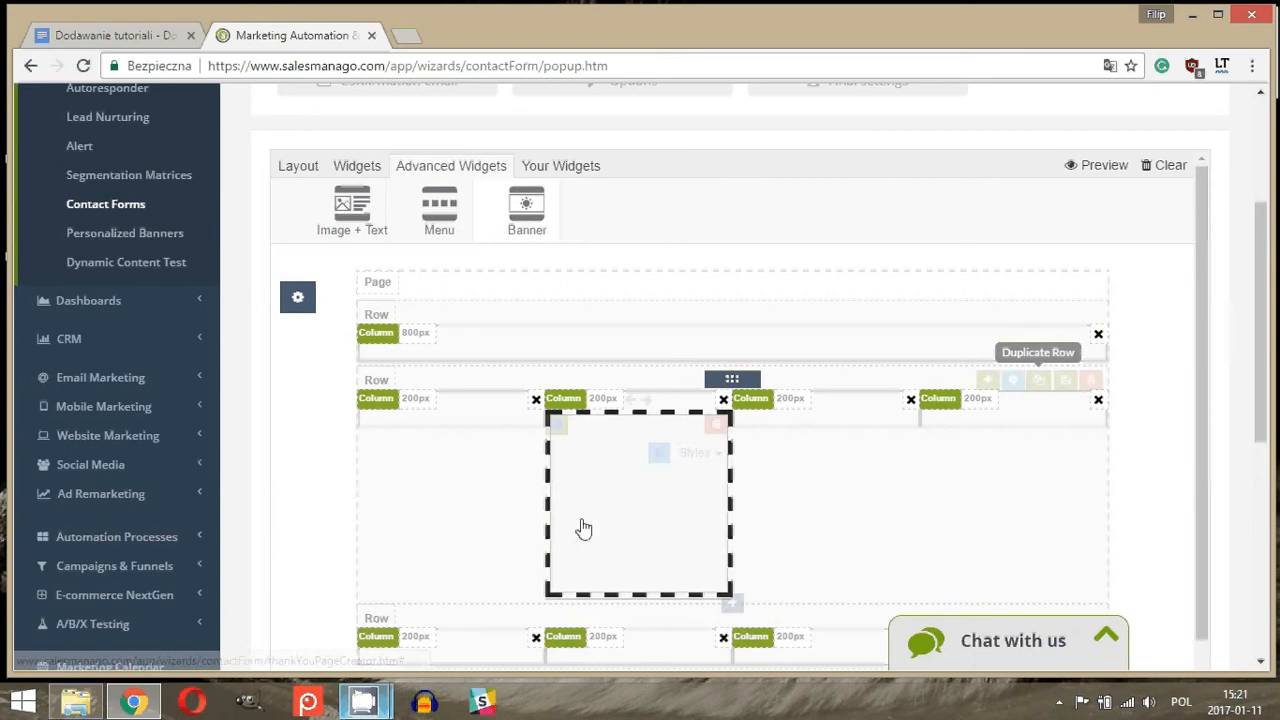
# - Try to add a Button widget to the thank you page, and save the page to continue to the pop-up preview stage
pyautogui.click(370, 172)
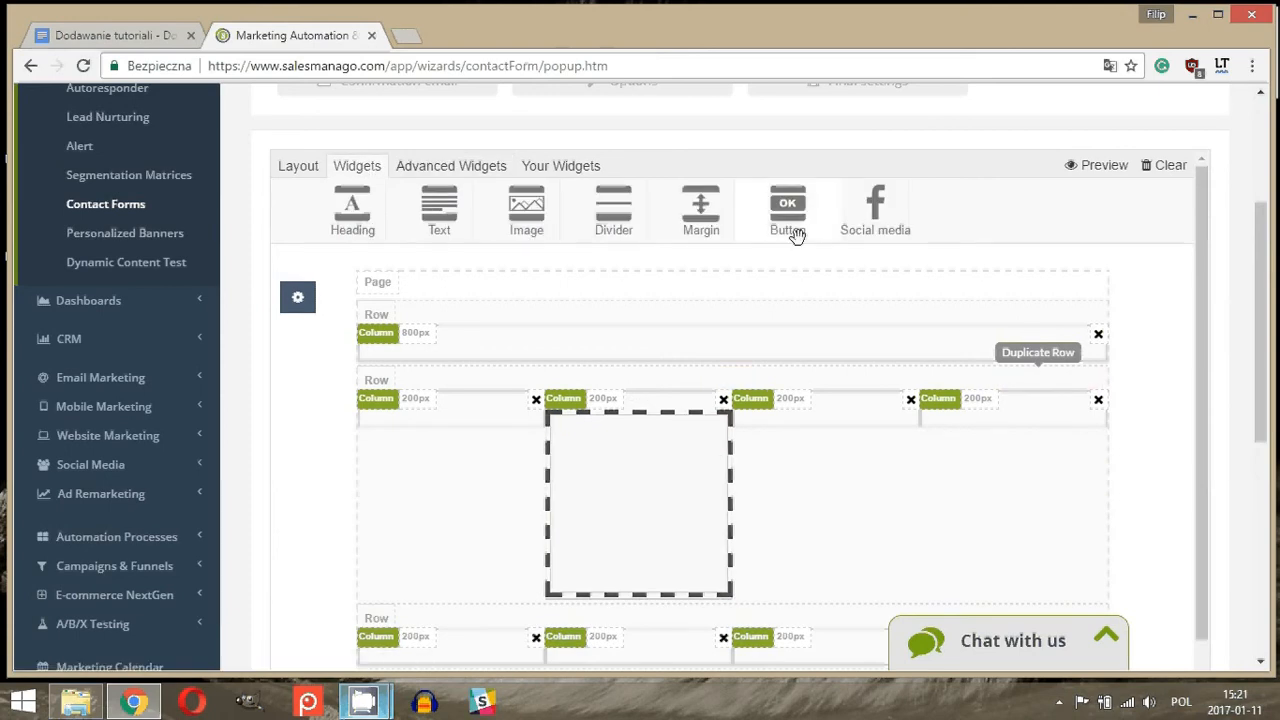
pyautogui.moveTo(795, 235); pyautogui.dragTo(805, 337)
pyautogui.moveTo(1258, 257); pyautogui.dragTo(1256, 402)
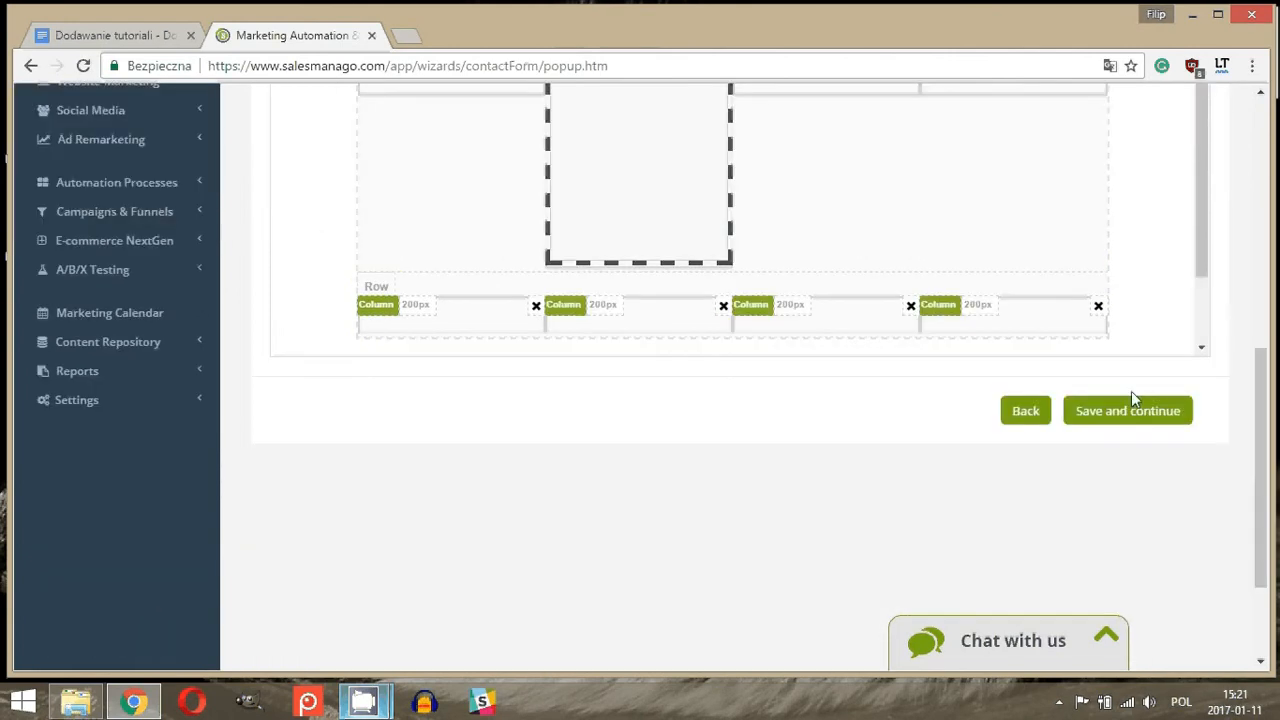
pyautogui.scroll(5, 1120, 417)
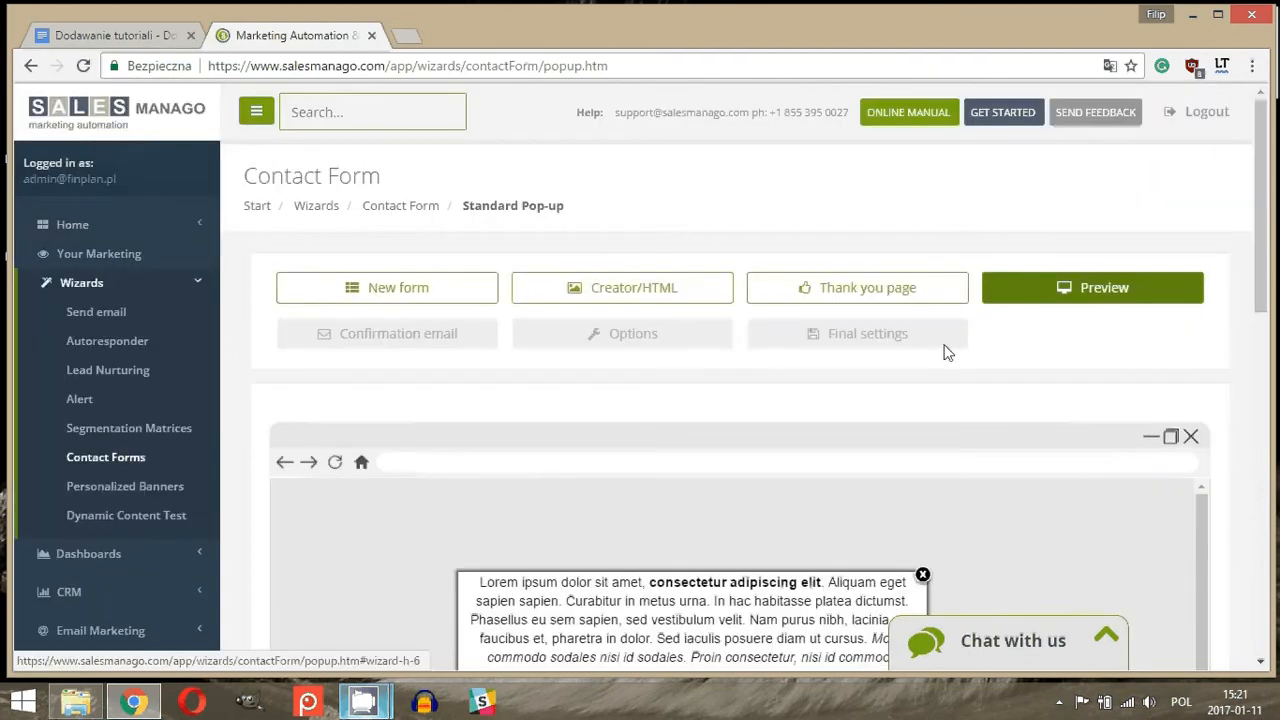
# - In the pop-up location properties, enable centering and the fixed position that scrolls the page with the pop-up
pyautogui.moveTo(1268, 187); pyautogui.dragTo(1260, 494)
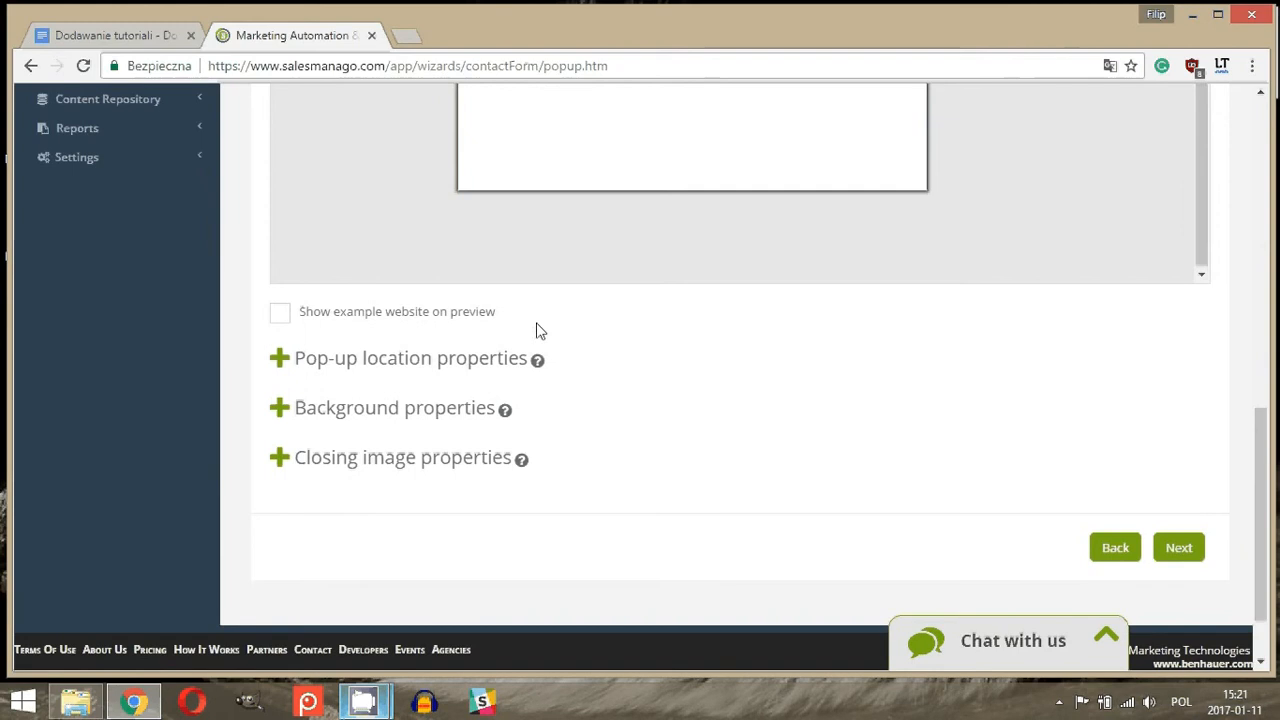
pyautogui.click(281, 362)
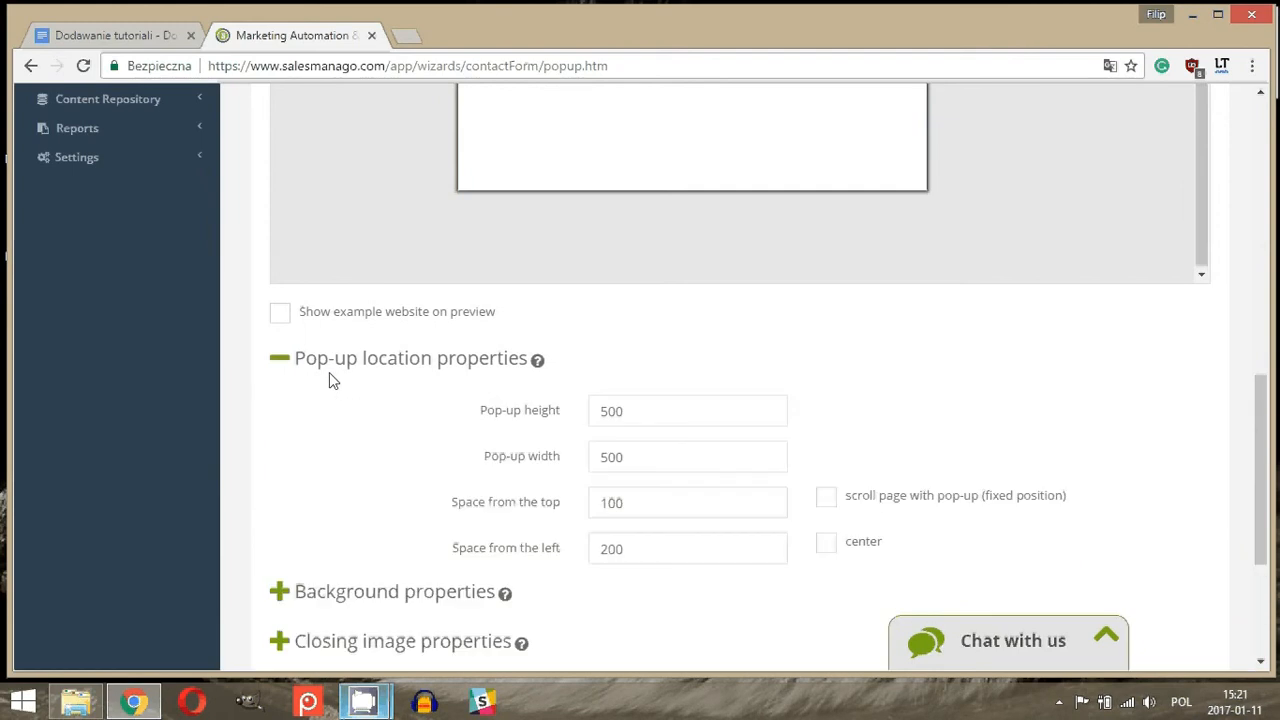
pyautogui.scroll(-3, 472, 330)
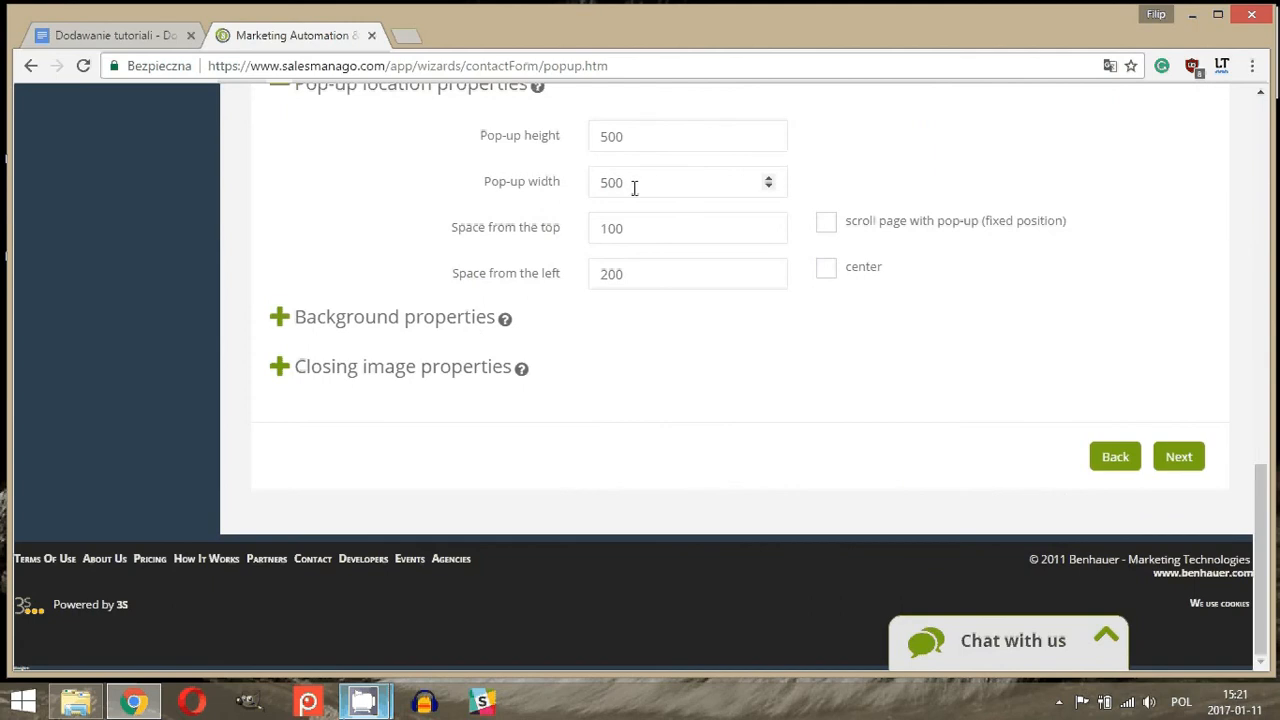
pyautogui.click(638, 228)
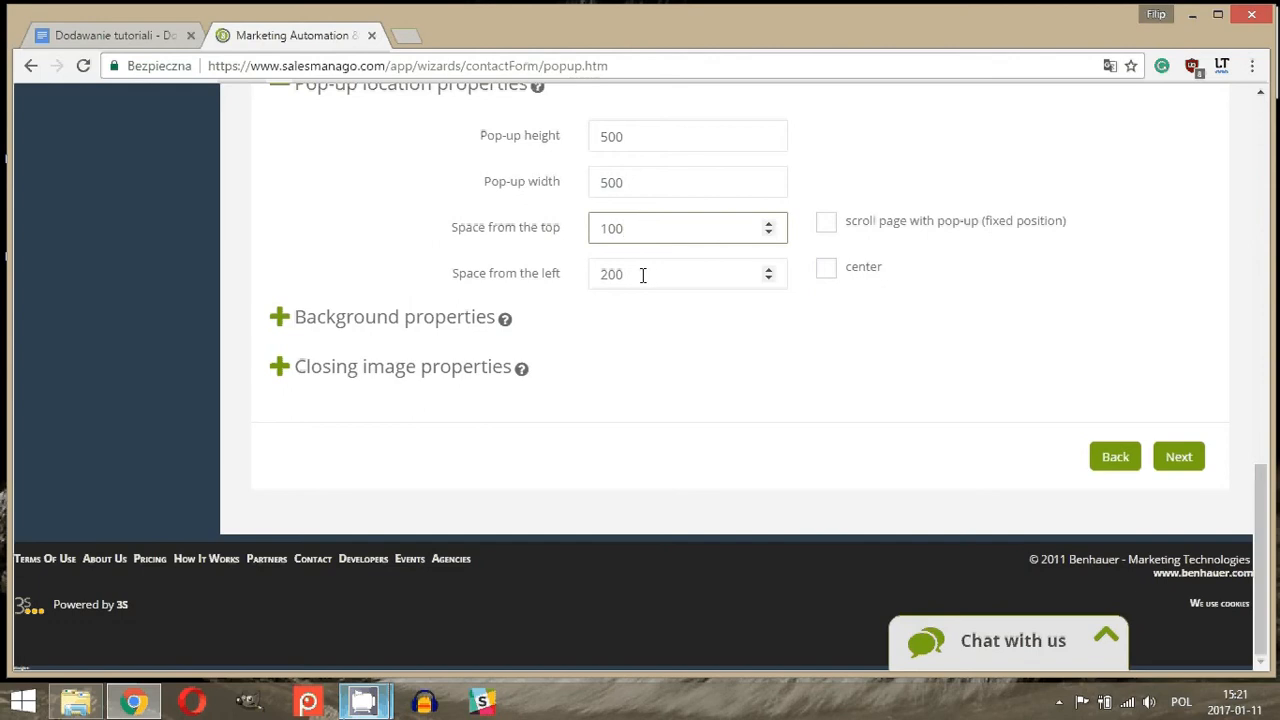
pyautogui.click(828, 273)
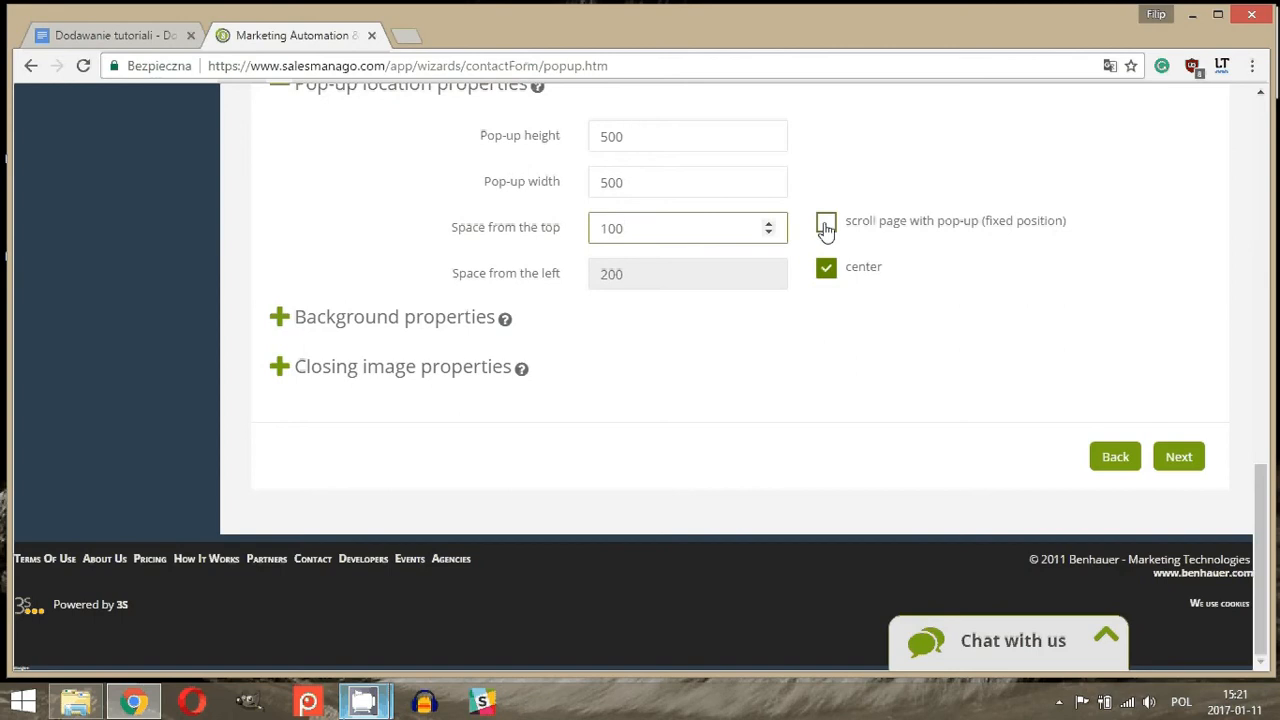
pyautogui.click(828, 226)
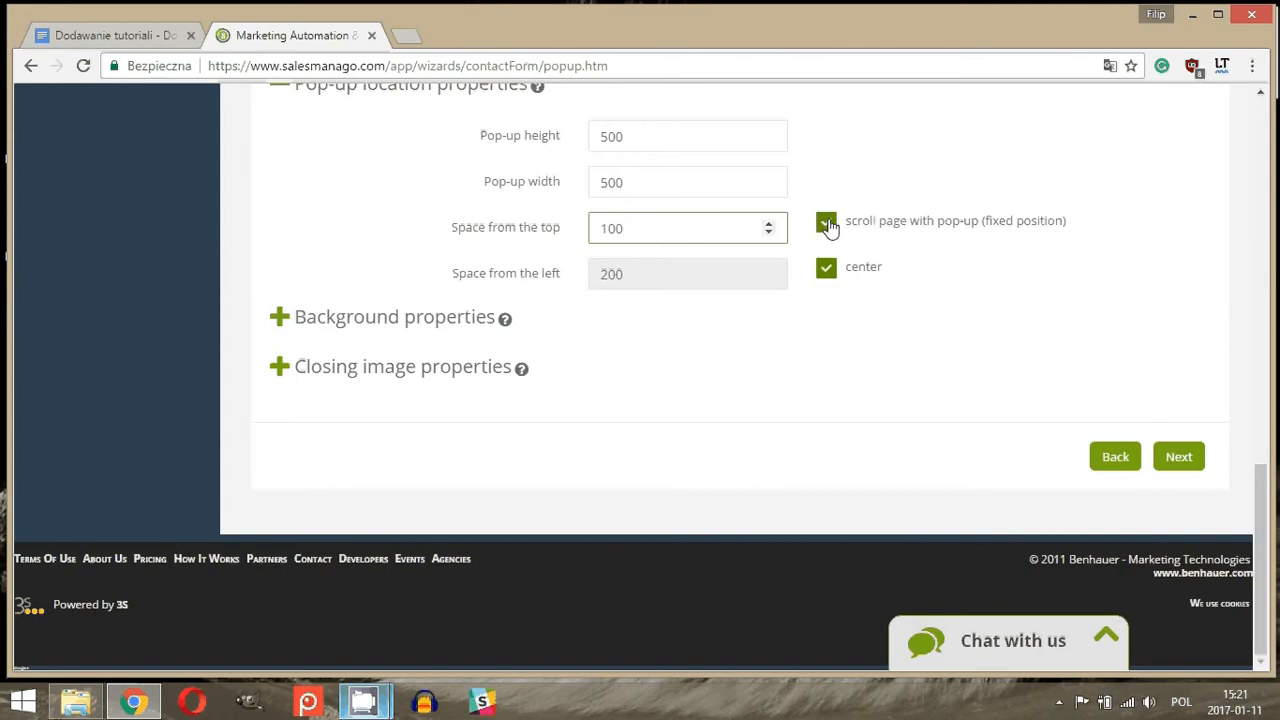
# - In the background properties, set the pop-up's background color to purple a312a3
pyautogui.click(280, 317)
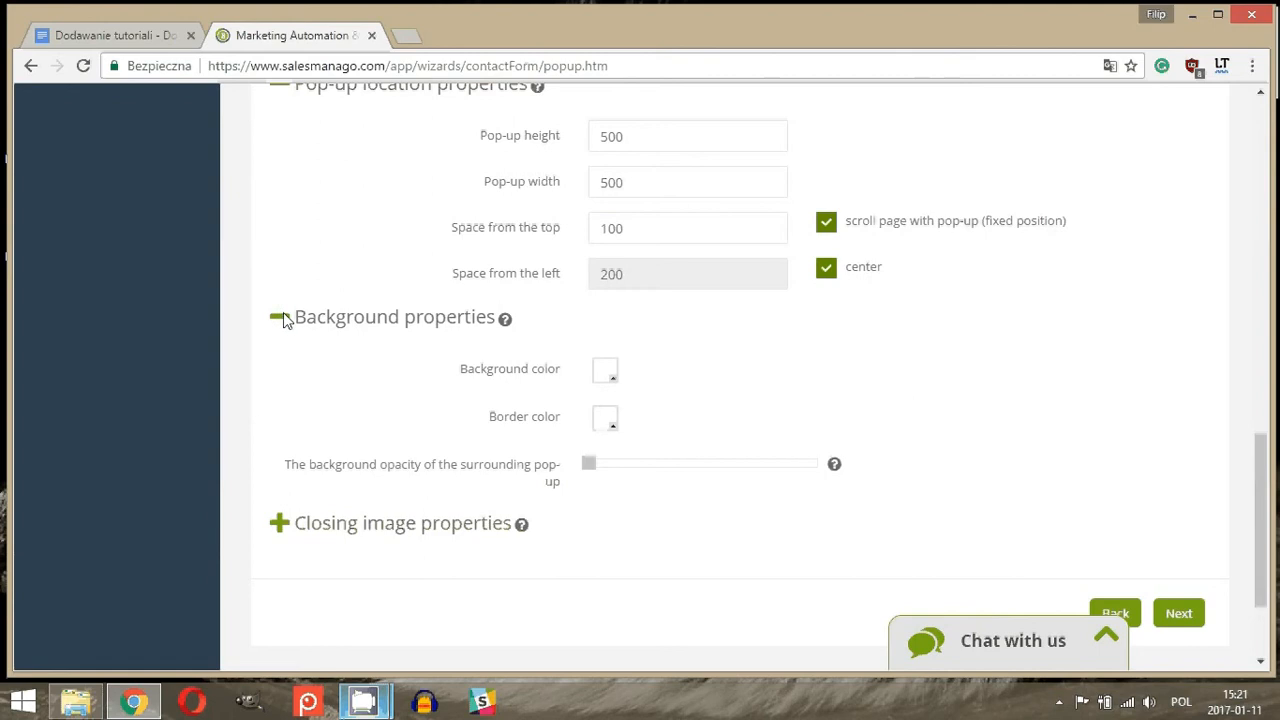
pyautogui.scroll(-1, 421, 285)
pyautogui.click(606, 280)
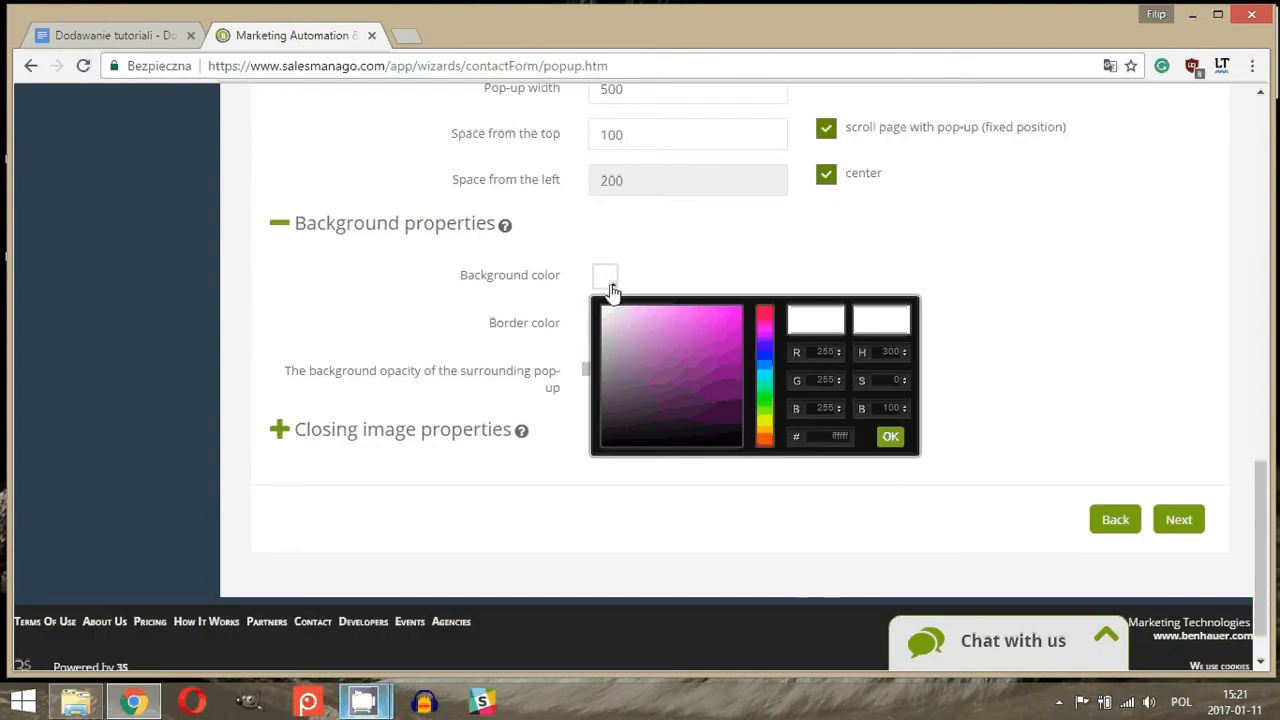
pyautogui.click(726, 356)
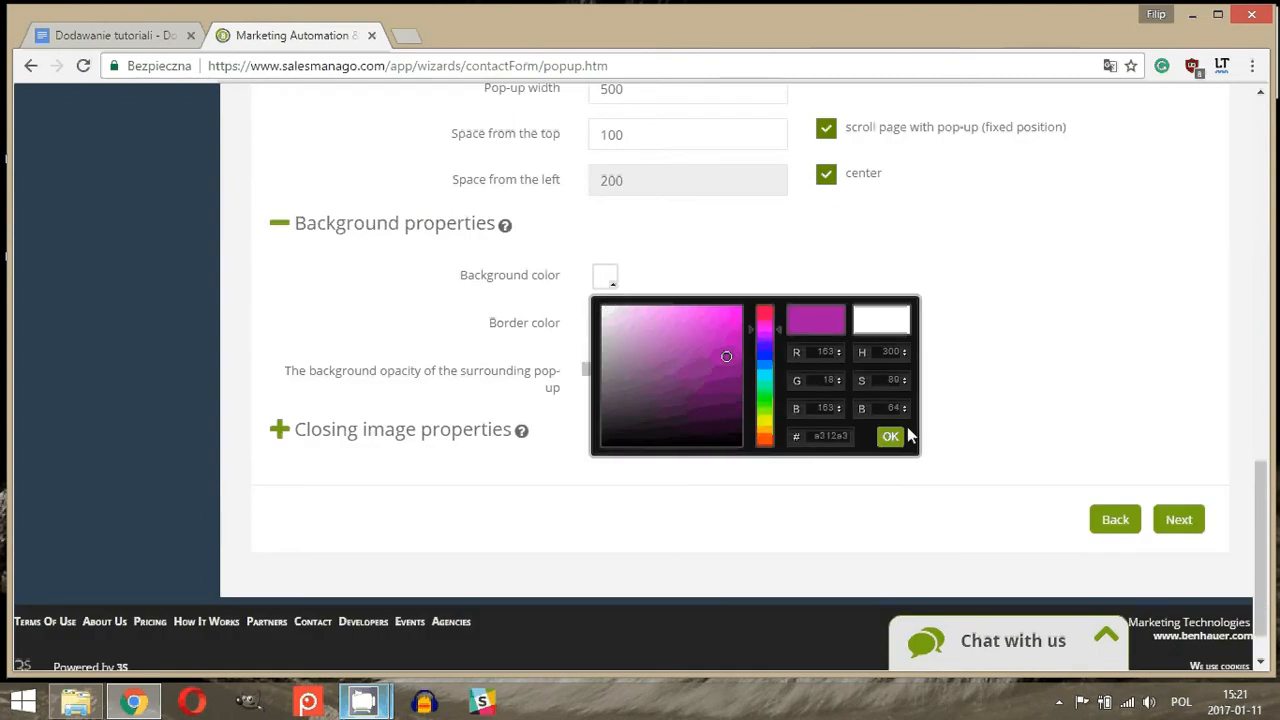
pyautogui.click(890, 436)
# - Set the pop-up's border color to dark teal and raise the surrounding background opacity to a little over a third of its range
pyautogui.click(614, 337)
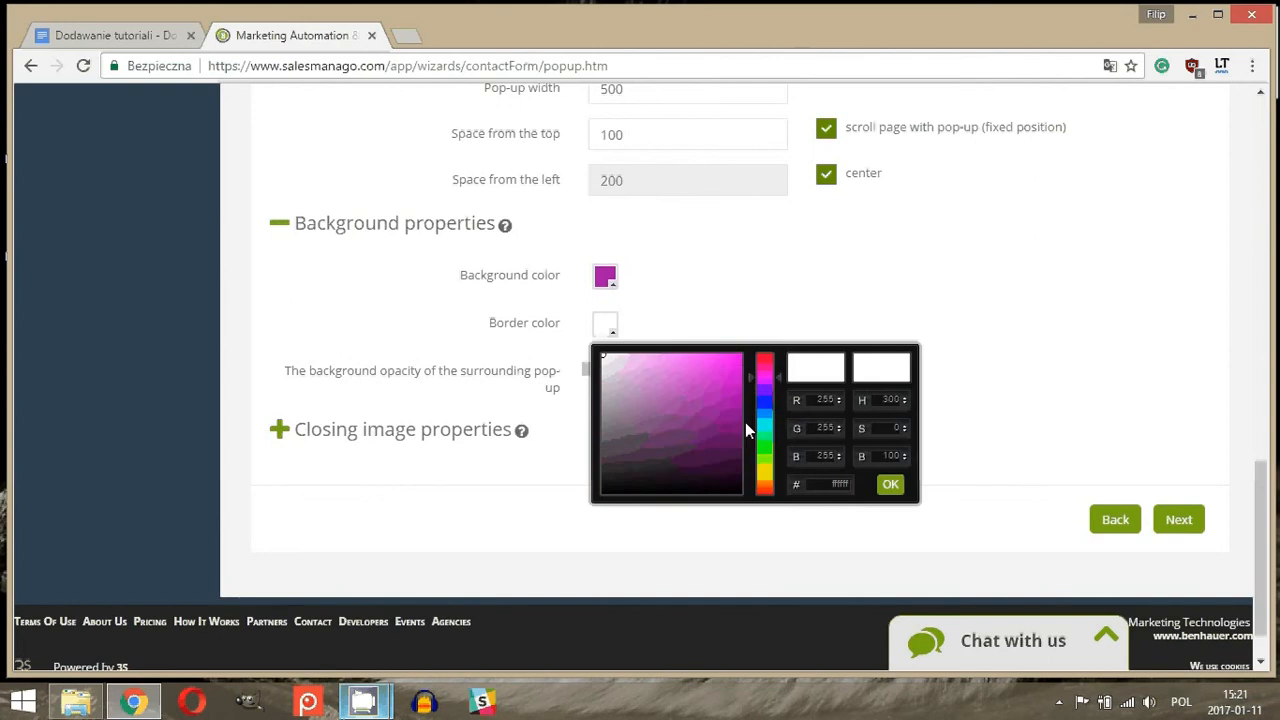
pyautogui.click(764, 418)
pyautogui.click(720, 432)
pyautogui.click(891, 485)
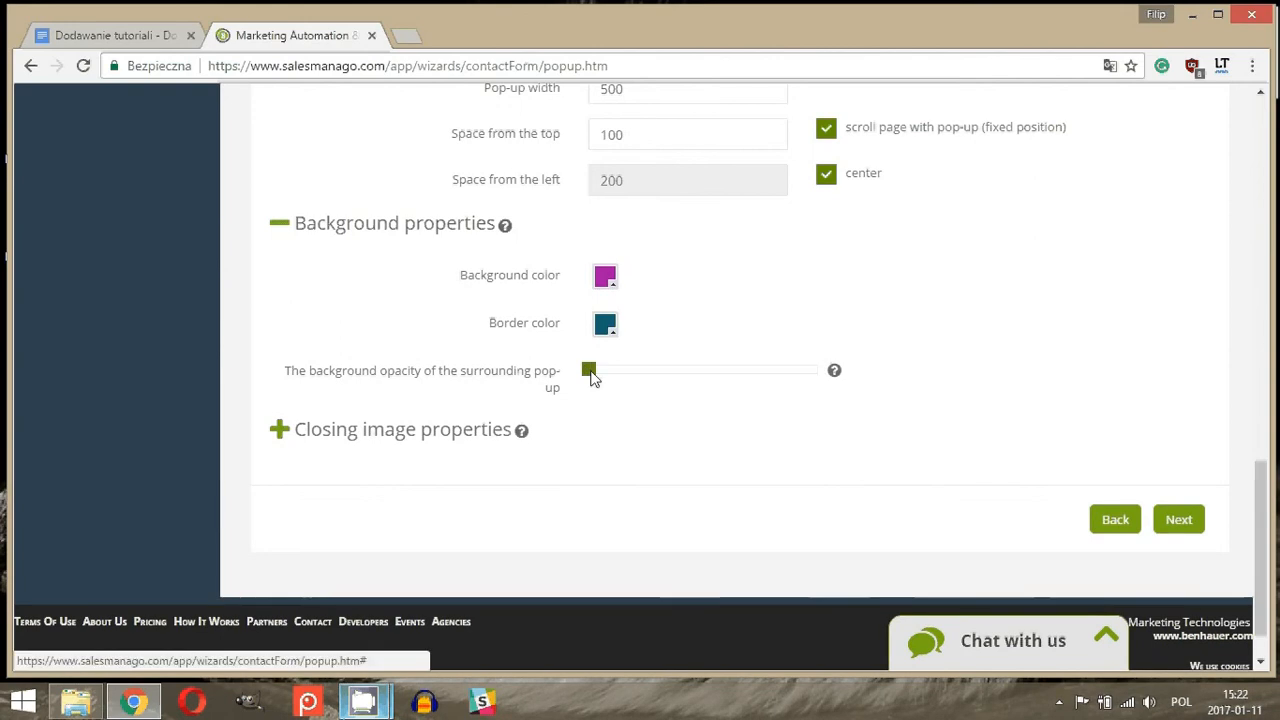
pyautogui.moveTo(591, 375); pyautogui.dragTo(690, 378)
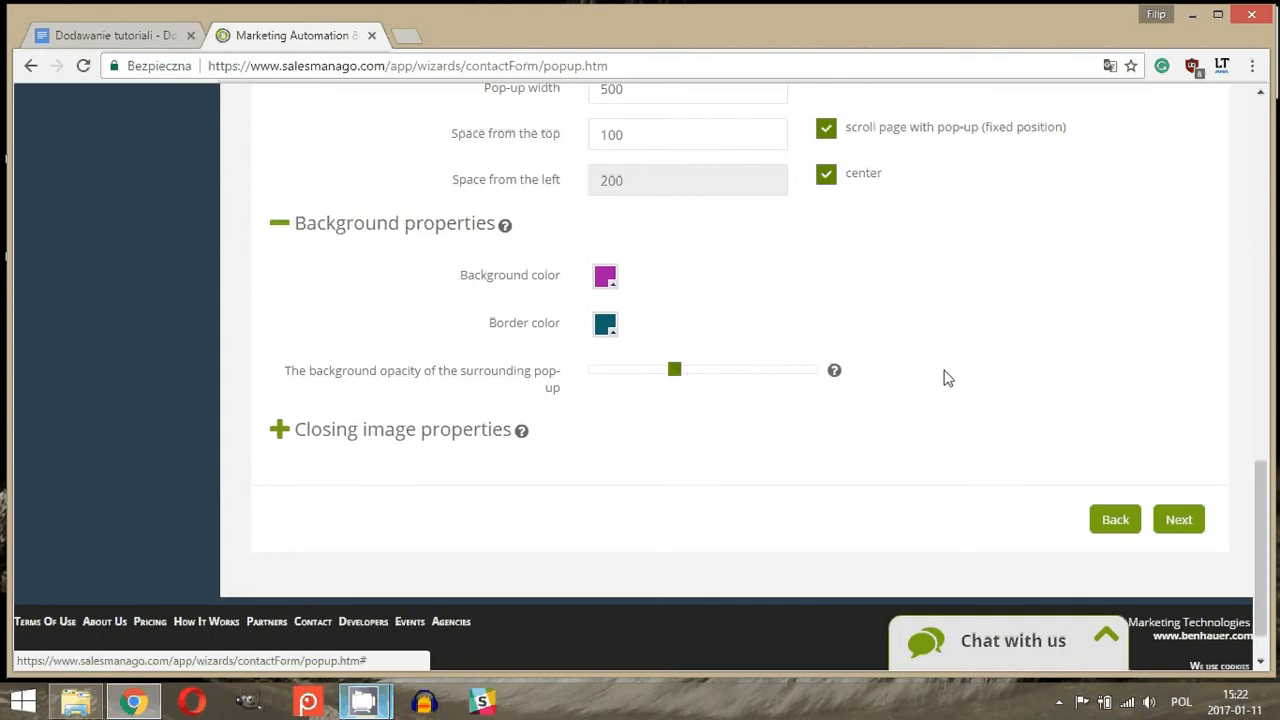
# - Review the closing image's URL, size and position settings, keep the defaults, and continue to the confirmation email stage
pyautogui.click(279, 430)
pyautogui.scroll(-2, 450, 455)
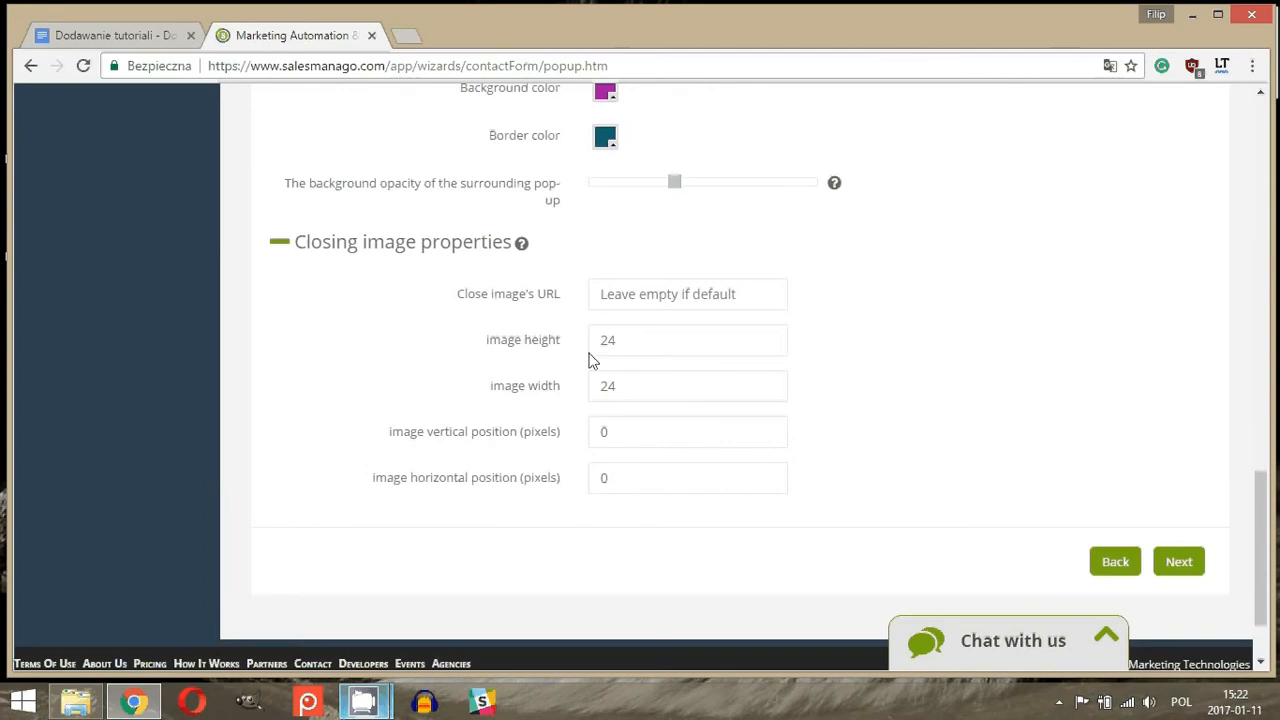
pyautogui.click(666, 296)
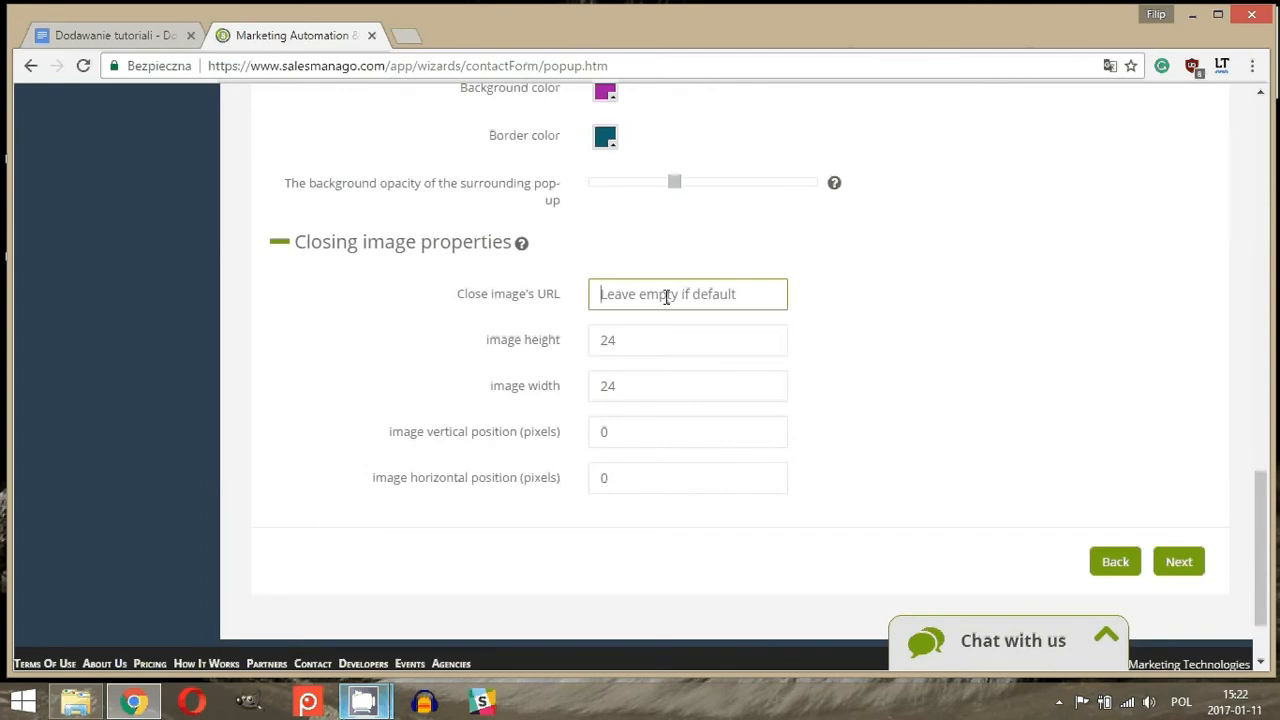
pyautogui.scroll(-1, 624, 277)
pyautogui.click(625, 255)
pyautogui.click(626, 290)
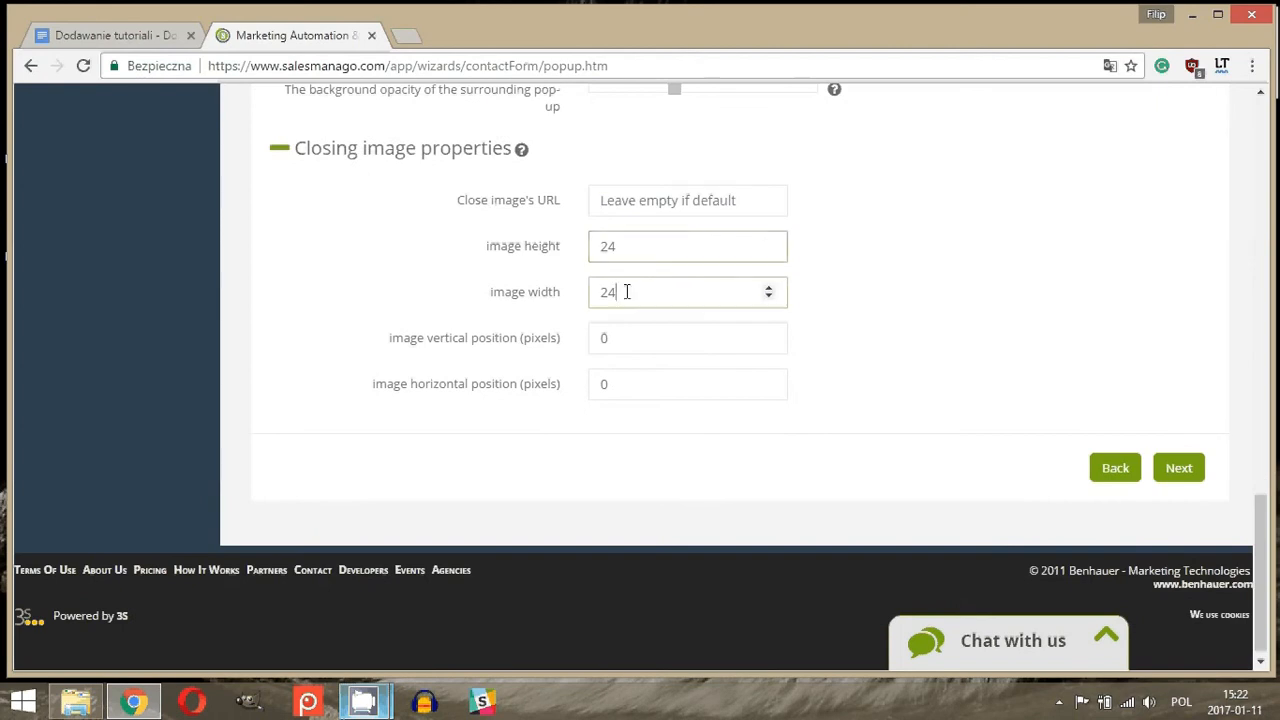
pyautogui.click(621, 337)
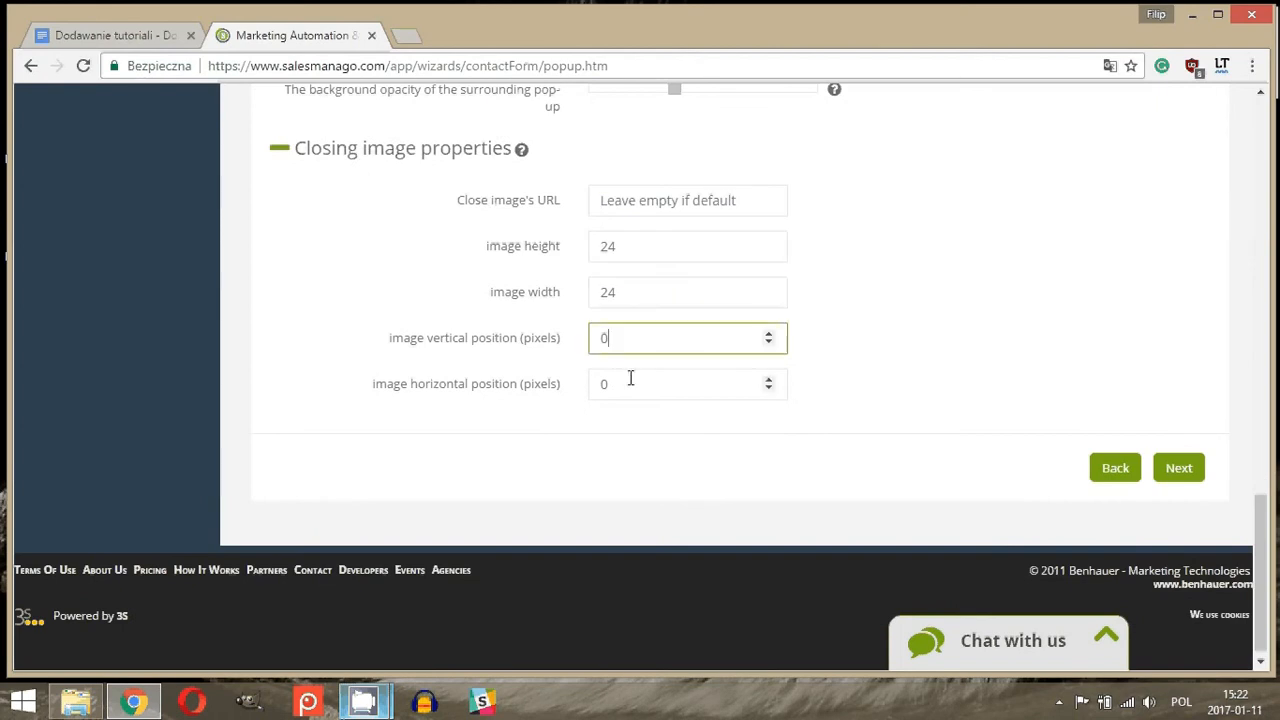
pyautogui.click(630, 380)
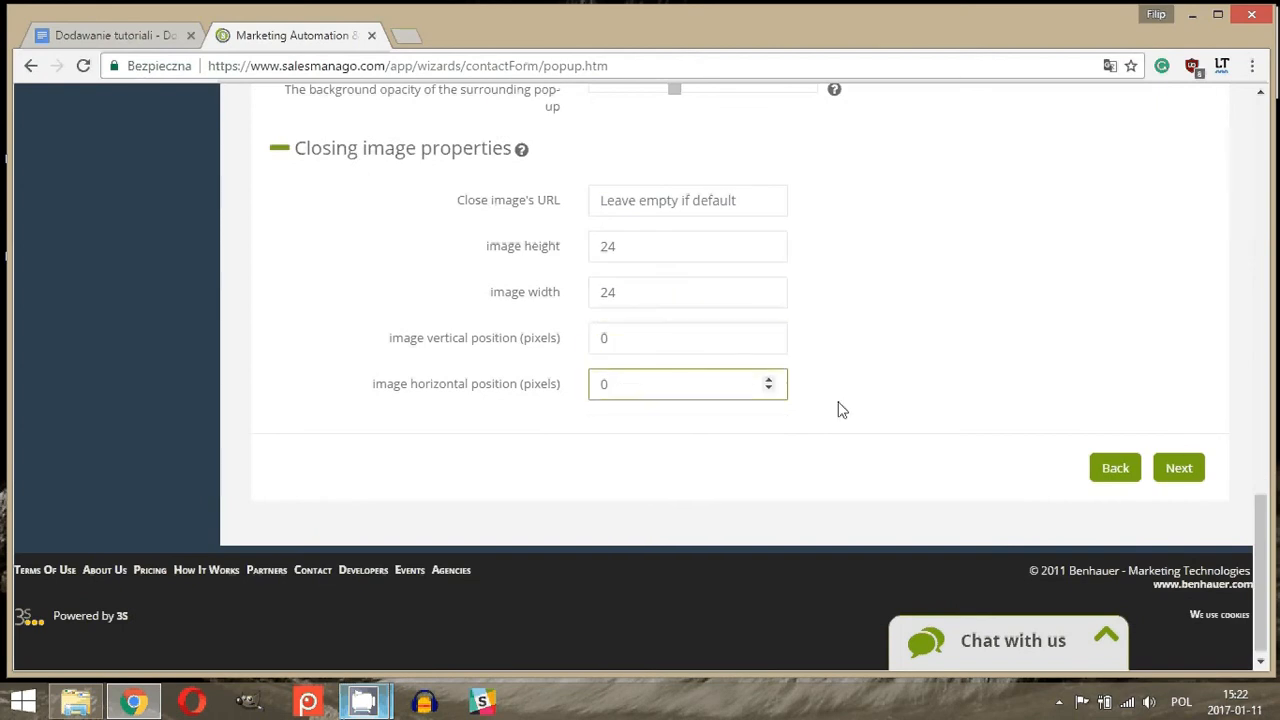
pyautogui.click(1180, 467)
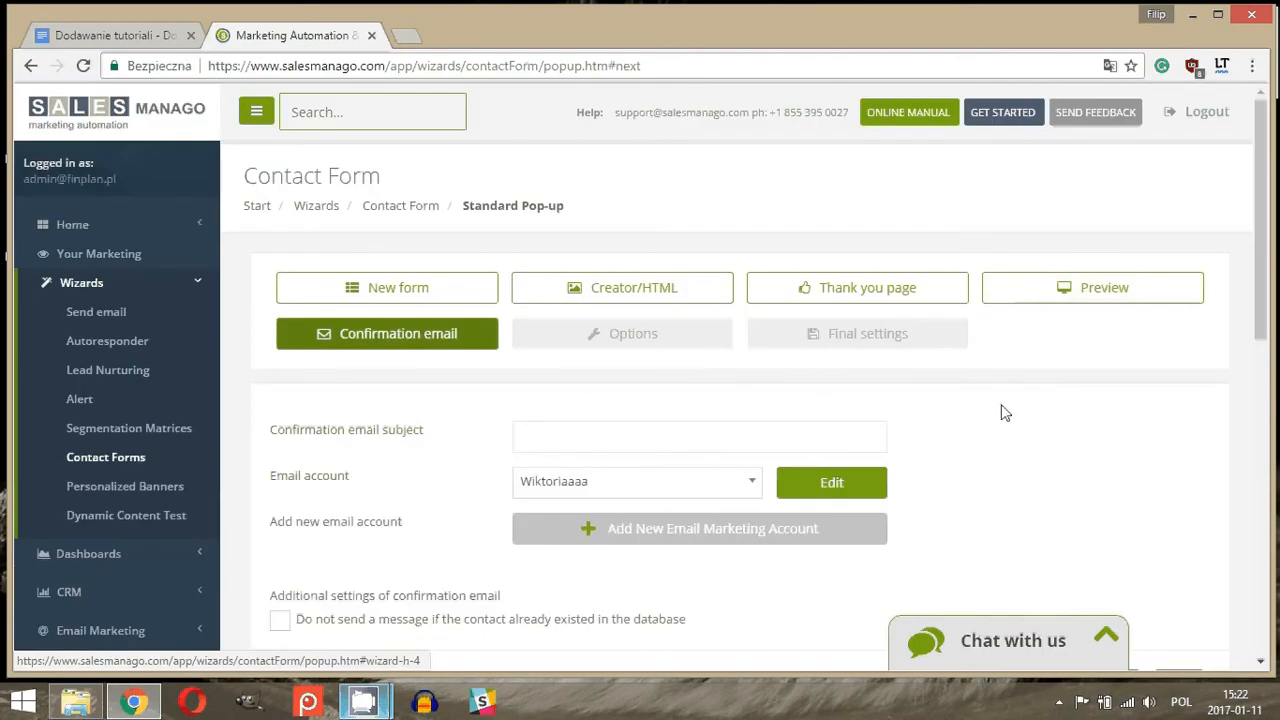
# - Enter "subject" as the confirmation email subject and select Test_sending as the email account
pyautogui.scroll(-1, 1262, 224)
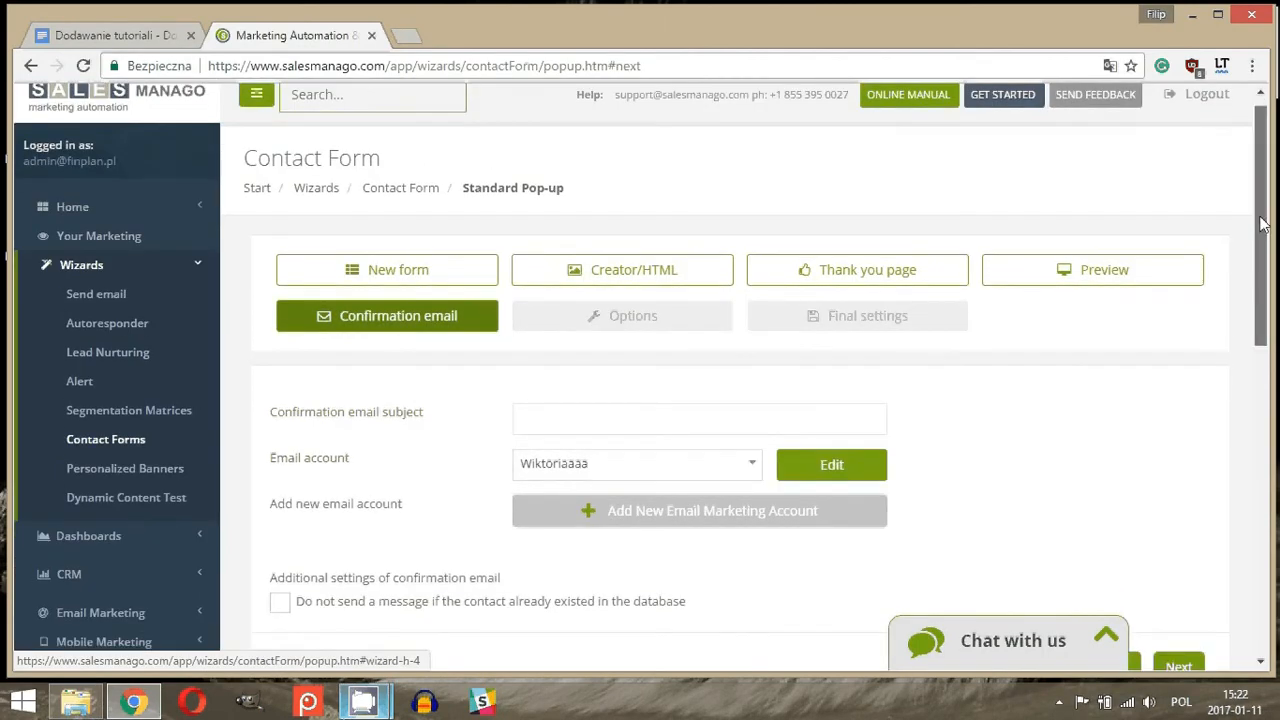
pyautogui.moveTo(1262, 224); pyautogui.dragTo(1262, 266)
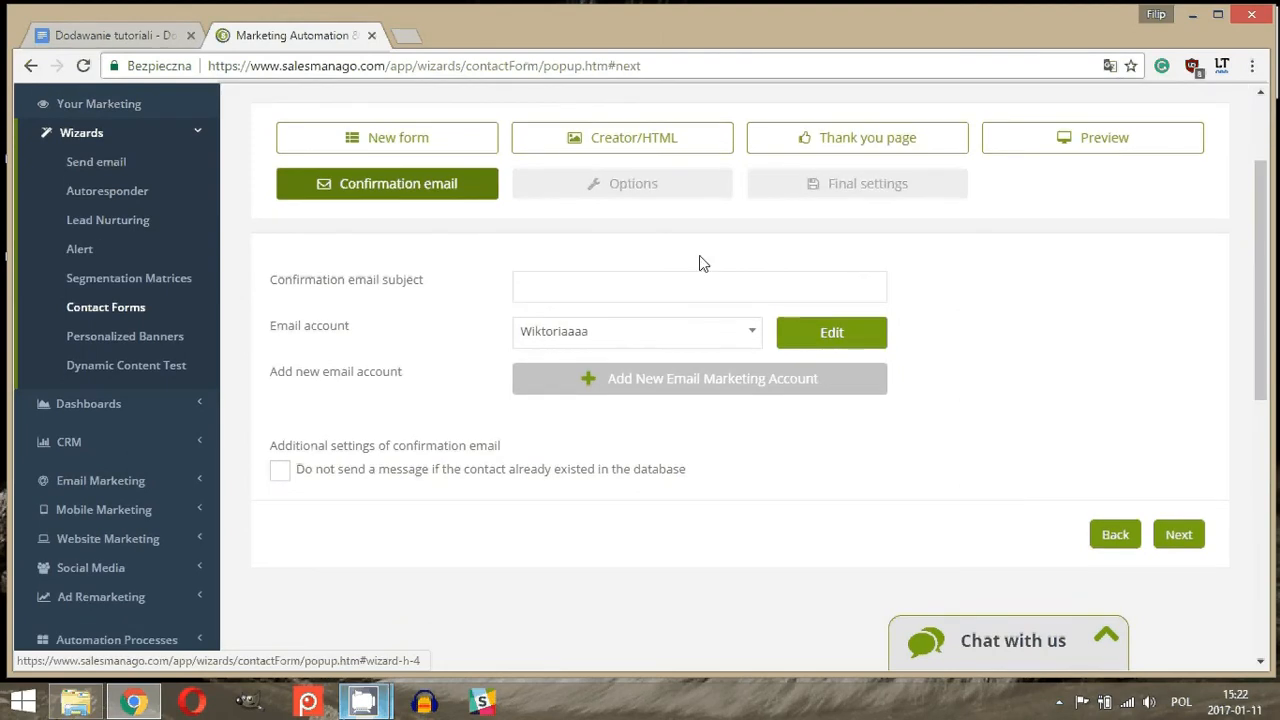
pyautogui.click(540, 286)
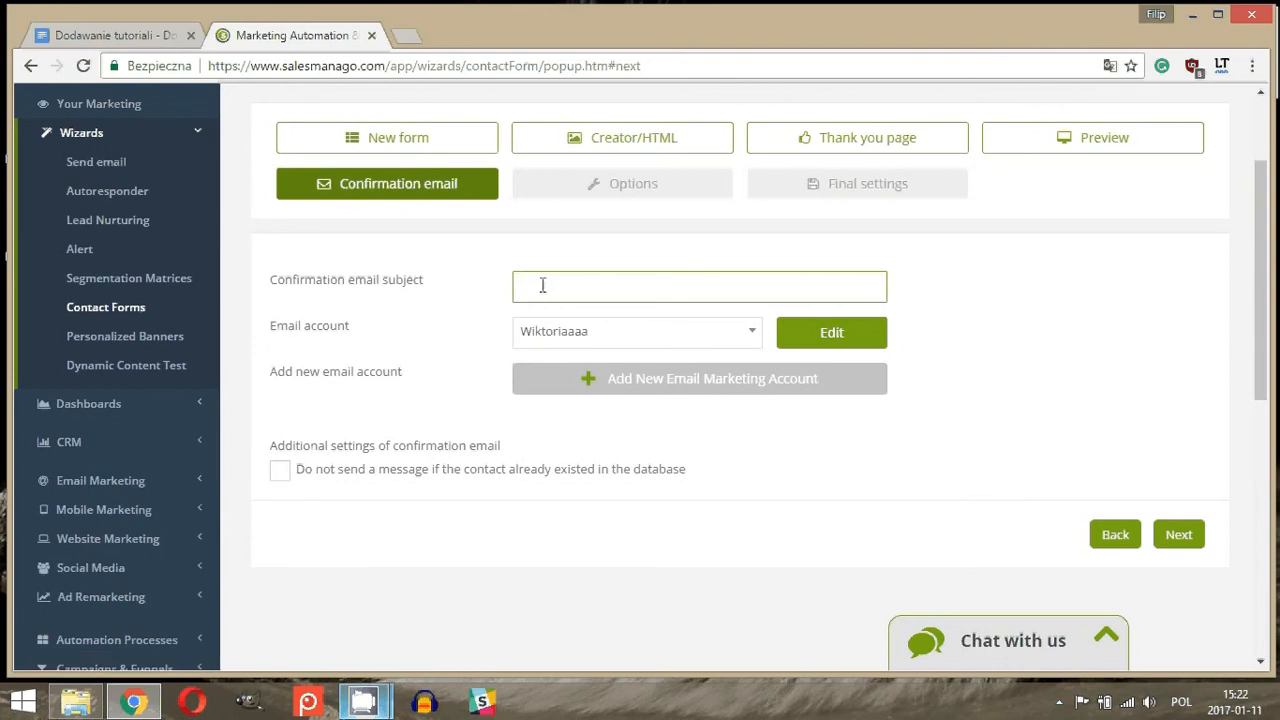
pyautogui.write('subject')
pyautogui.click(670, 342)
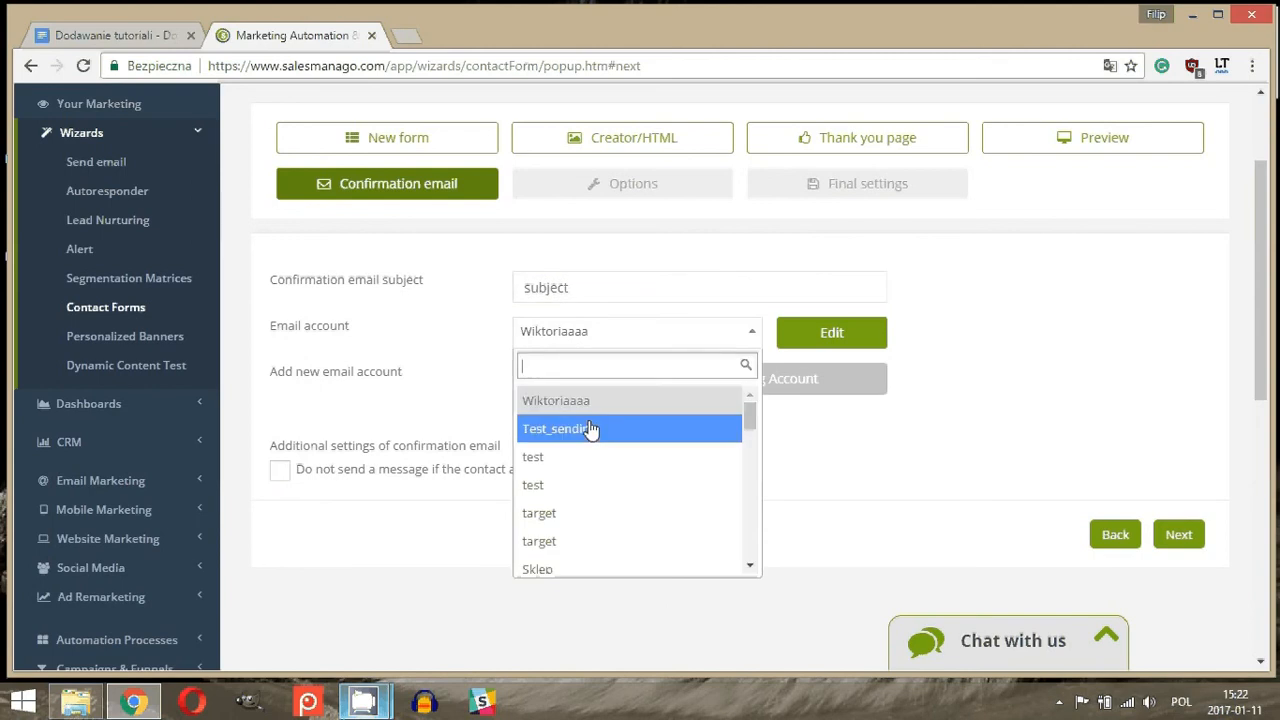
pyautogui.click(592, 430)
# - Exclude contacts already existing in the database from the confirmation message and continue to the email template selection
pyautogui.scroll(-1, 940, 366)
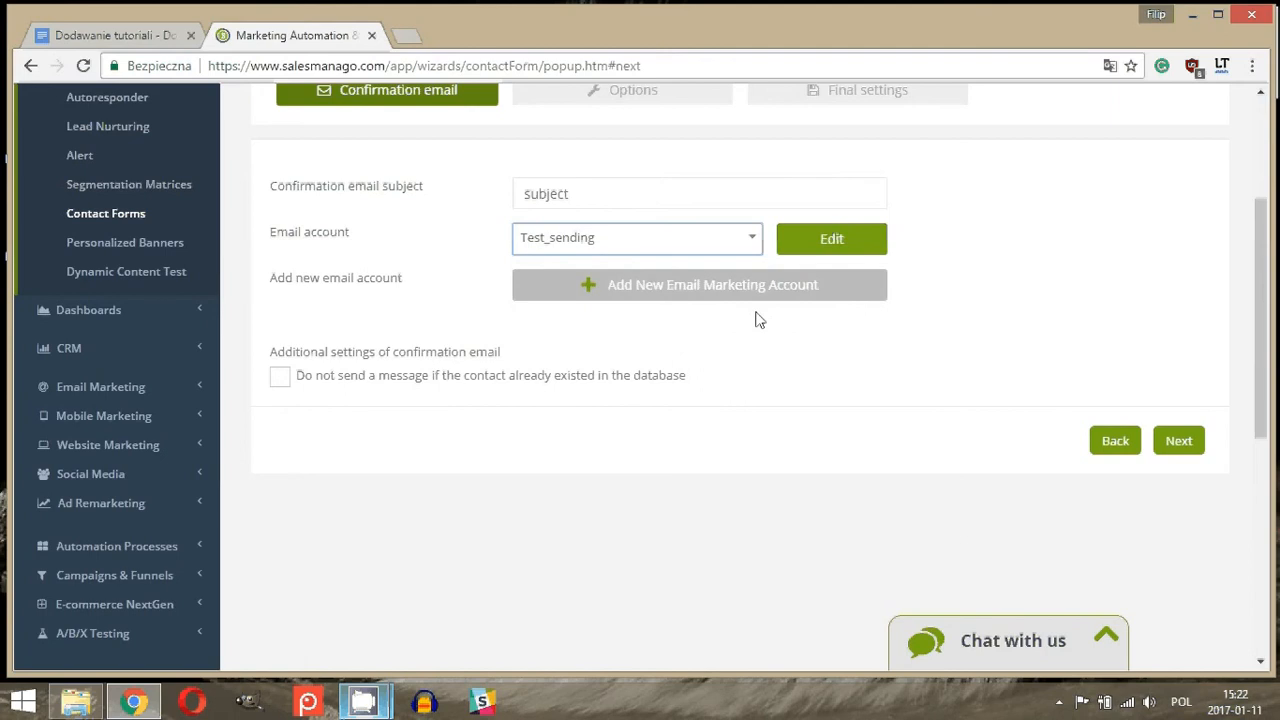
pyautogui.scroll(-1, 720, 355)
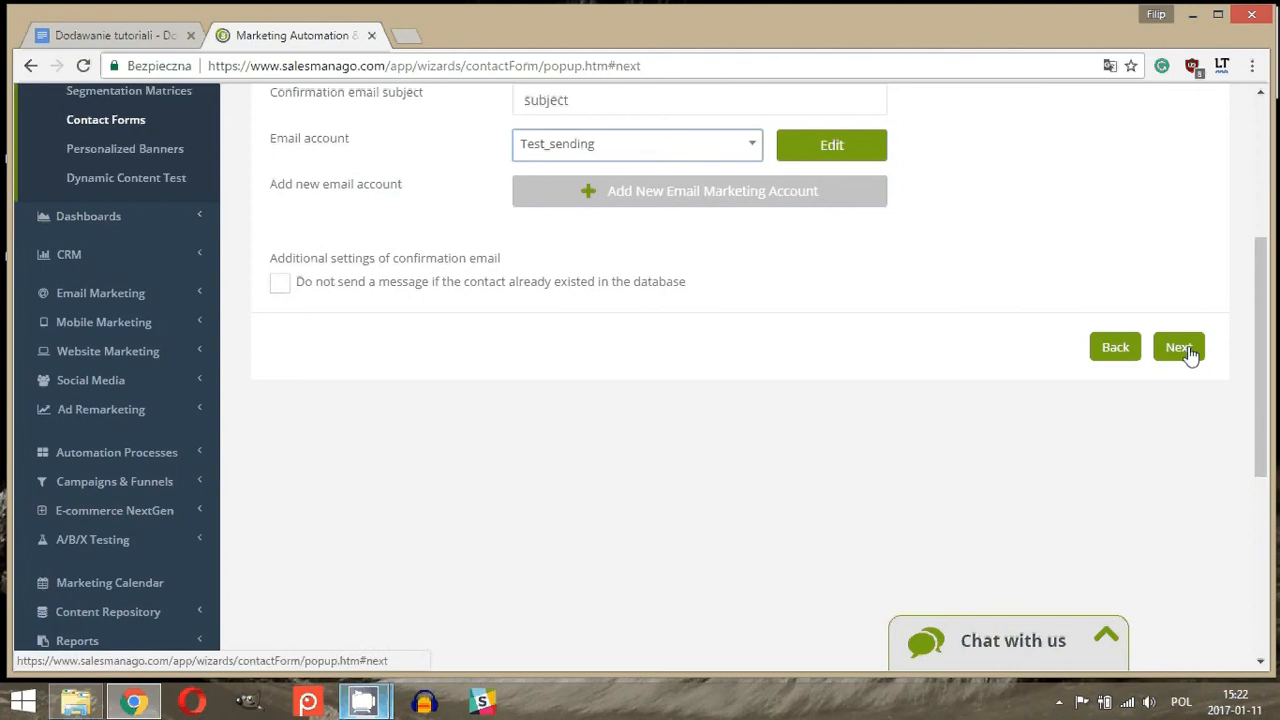
pyautogui.click(284, 282)
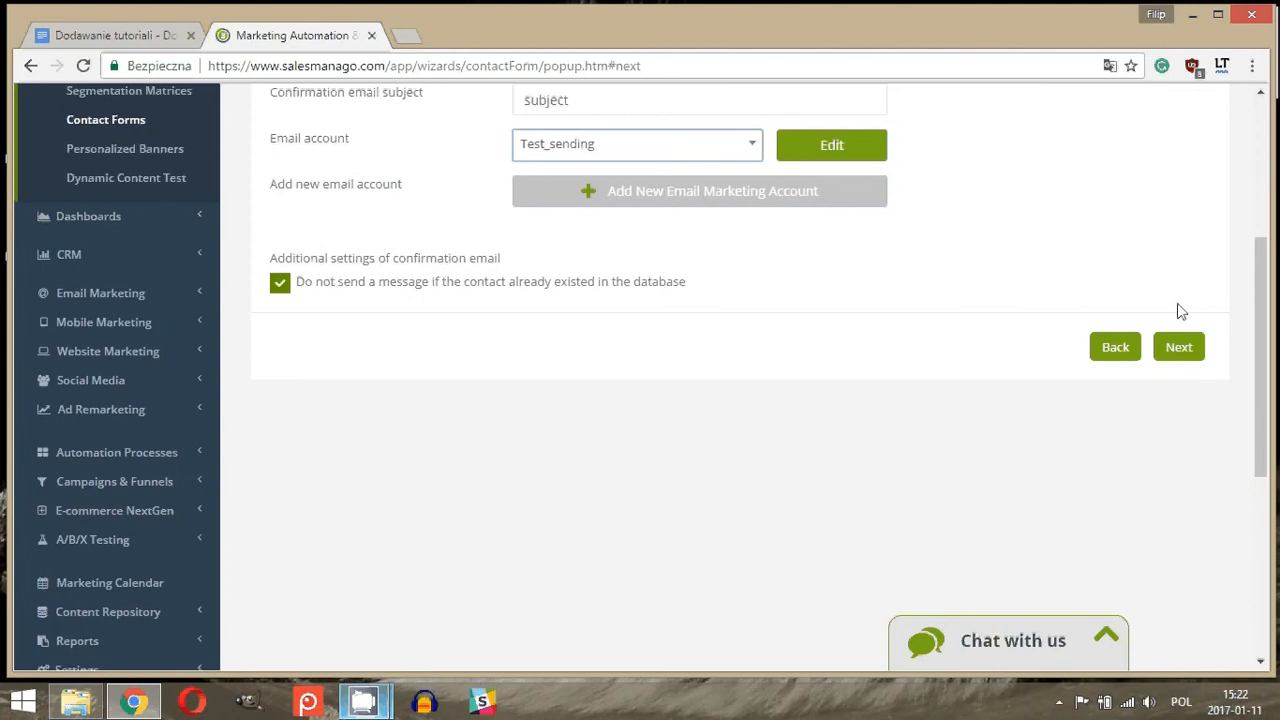
pyautogui.click(1196, 347)
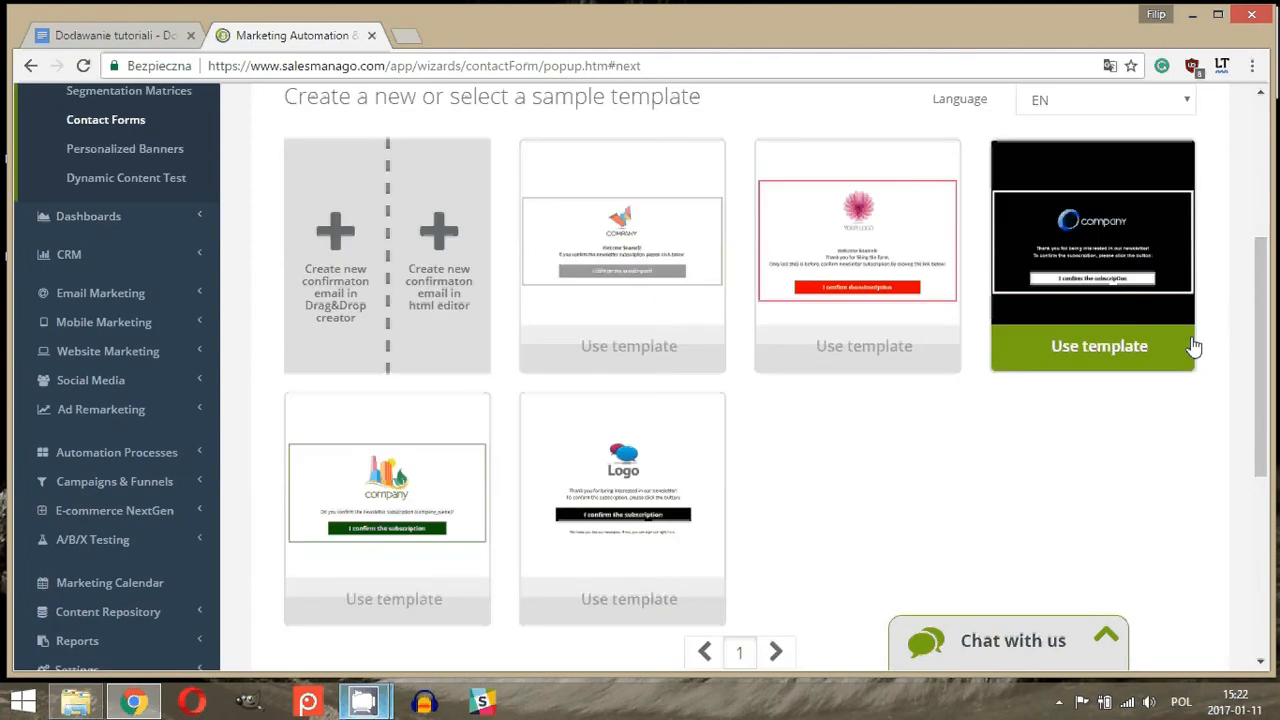
# - Create a new blank confirmation email in the Drag&Drop creator instead of using a sample template
pyautogui.scroll(2, 1080, 348)
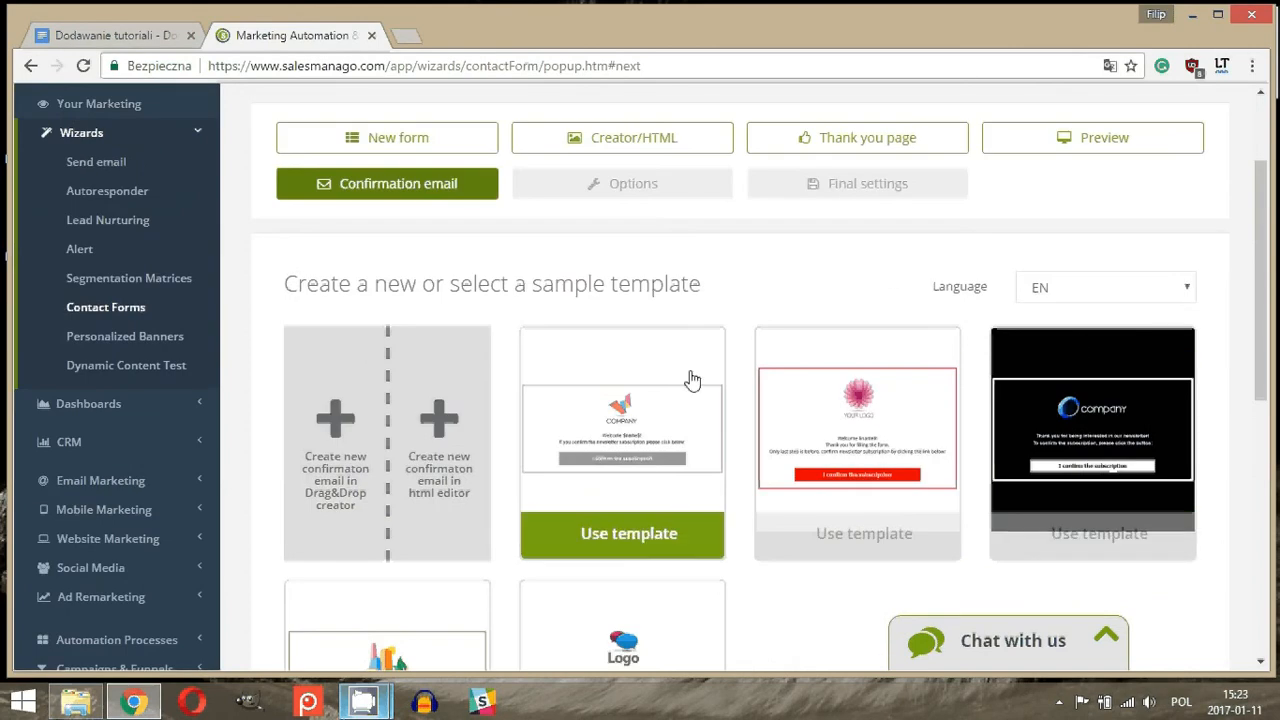
pyautogui.scroll(-1, 990, 420)
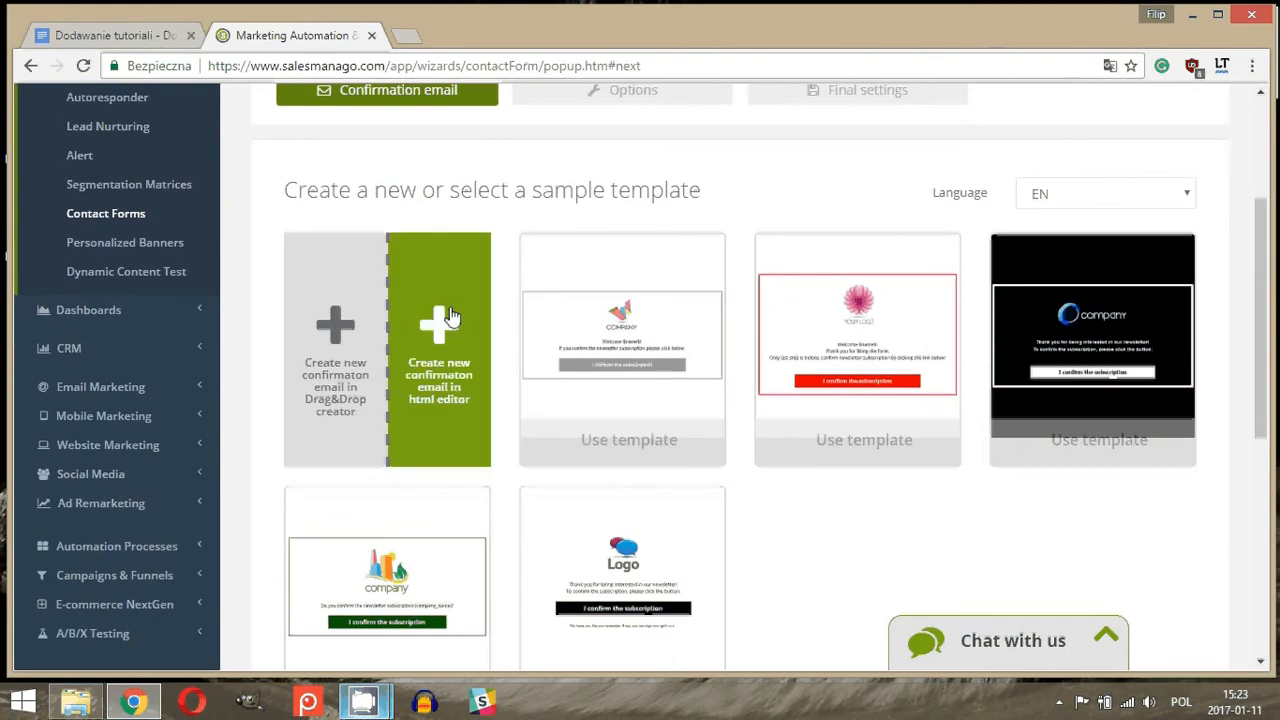
pyautogui.click(354, 318)
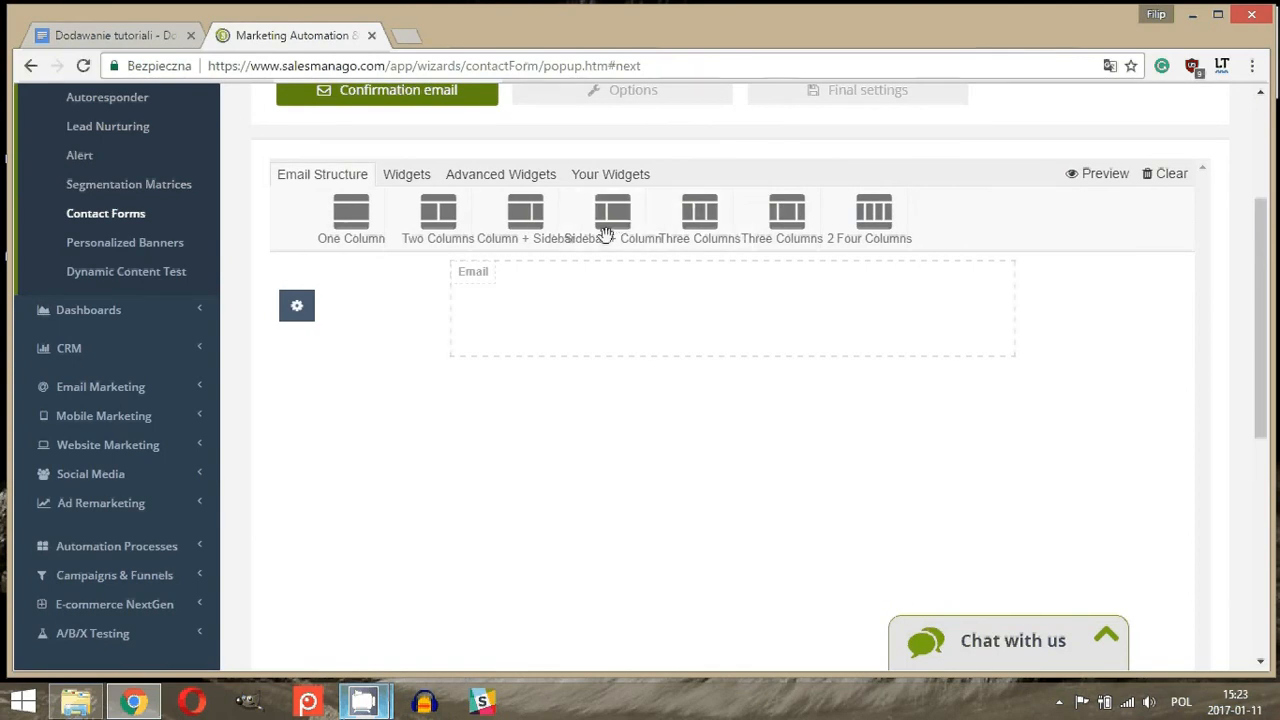
# - Add the Opt-in Link widget reading "To receive more feedback click Here." to the email and try to add an Opt-out Link widget
pyautogui.click(407, 177)
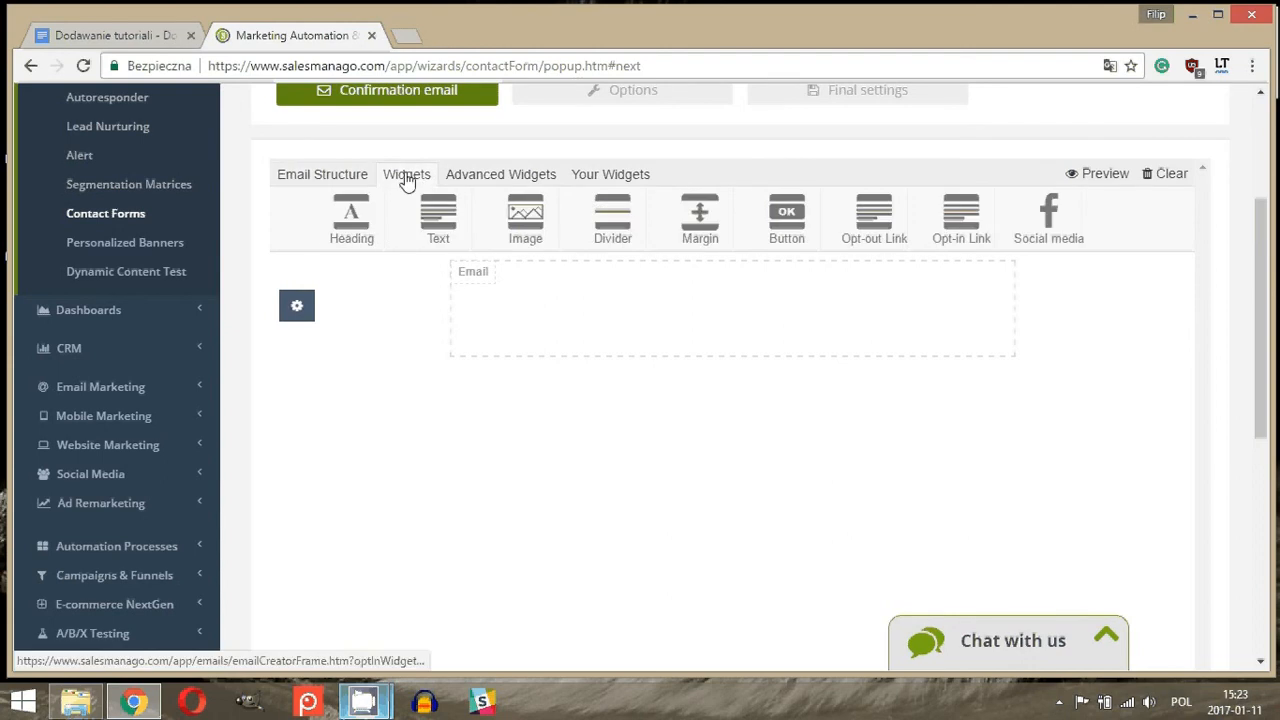
pyautogui.moveTo(877, 231); pyautogui.dragTo(871, 285)
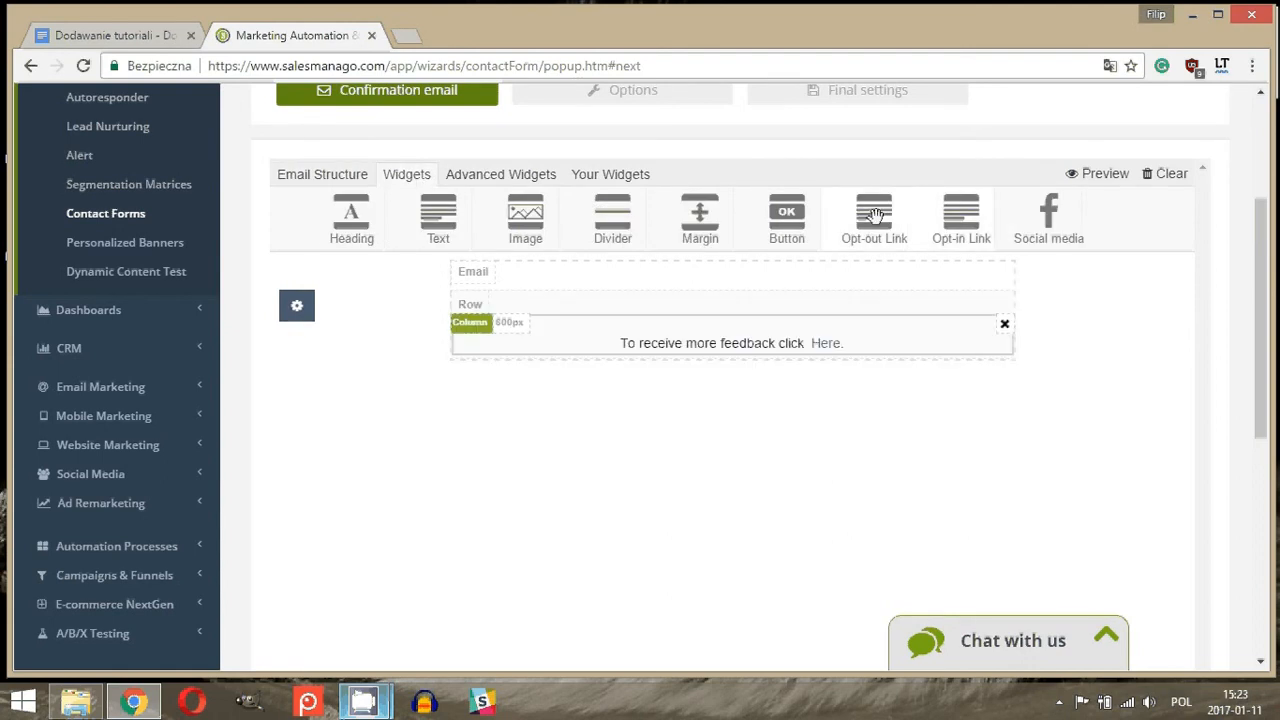
pyautogui.moveTo(875, 216); pyautogui.dragTo(690, 380)
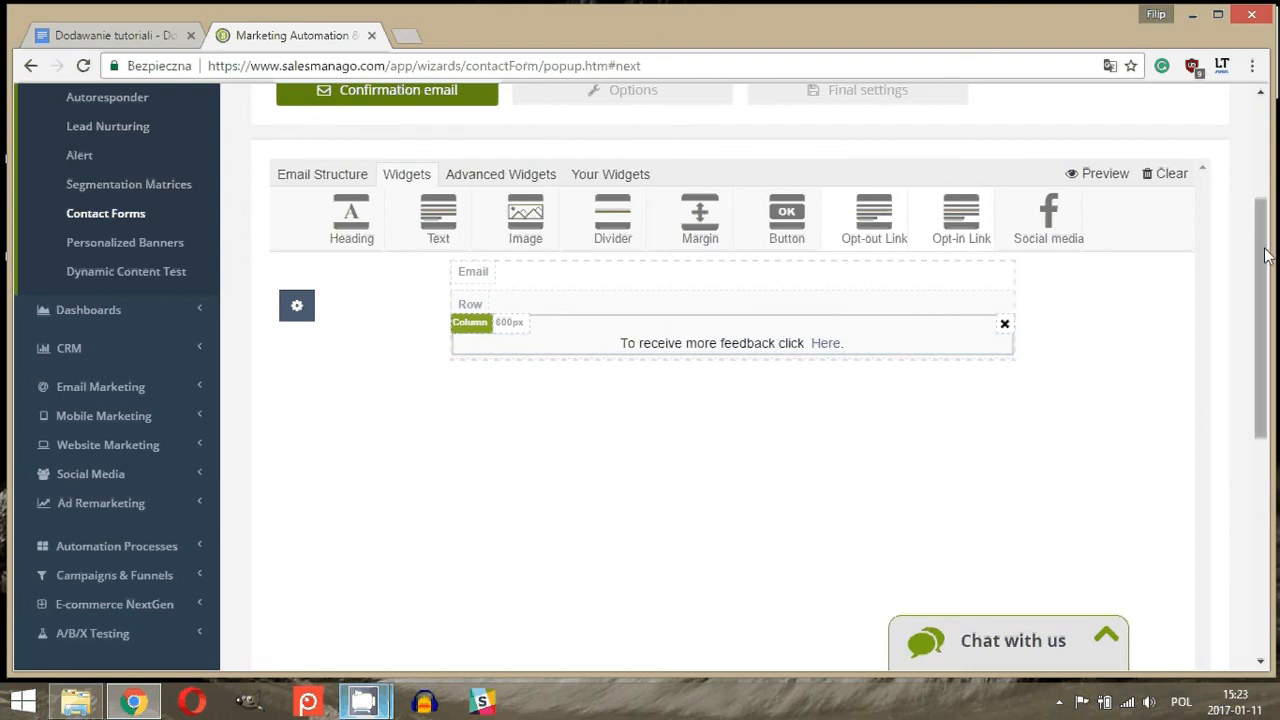
# - Save the confirmation email, continue to the form options and inspect the tag fields for submitted and confirmed contacts
pyautogui.moveTo(1265, 255); pyautogui.dragTo(1265, 384)
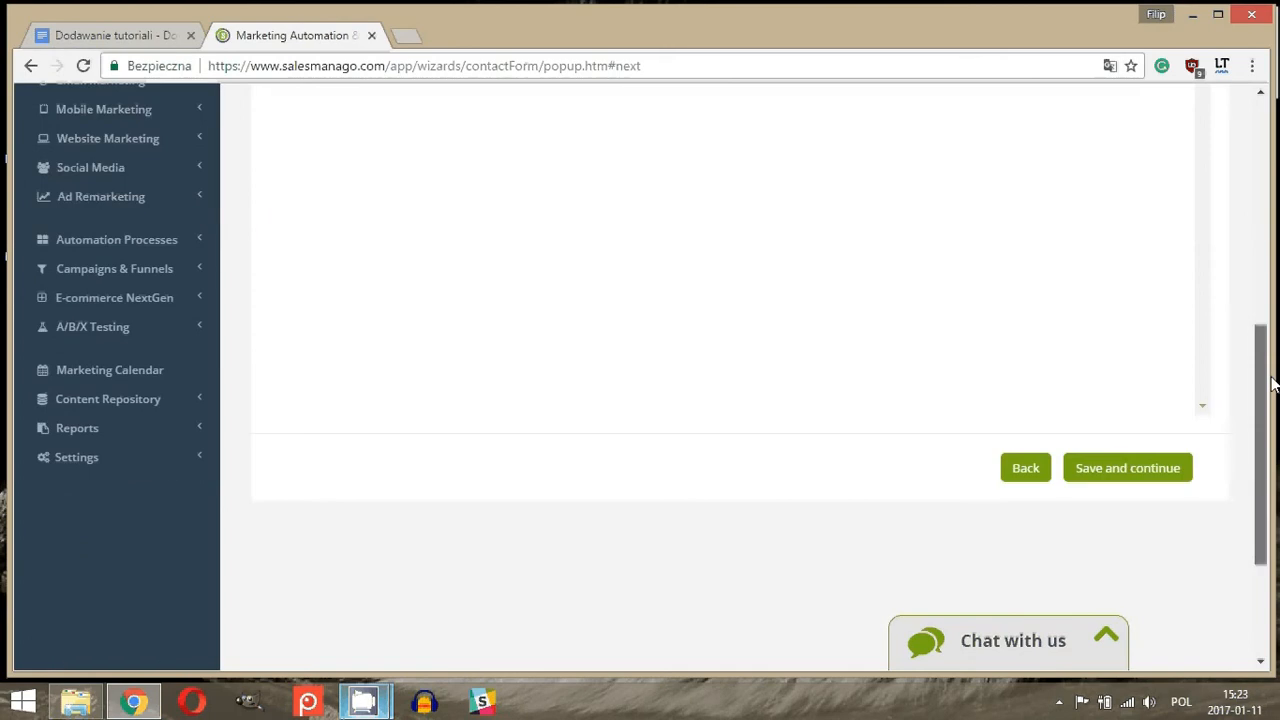
pyautogui.click(1138, 467)
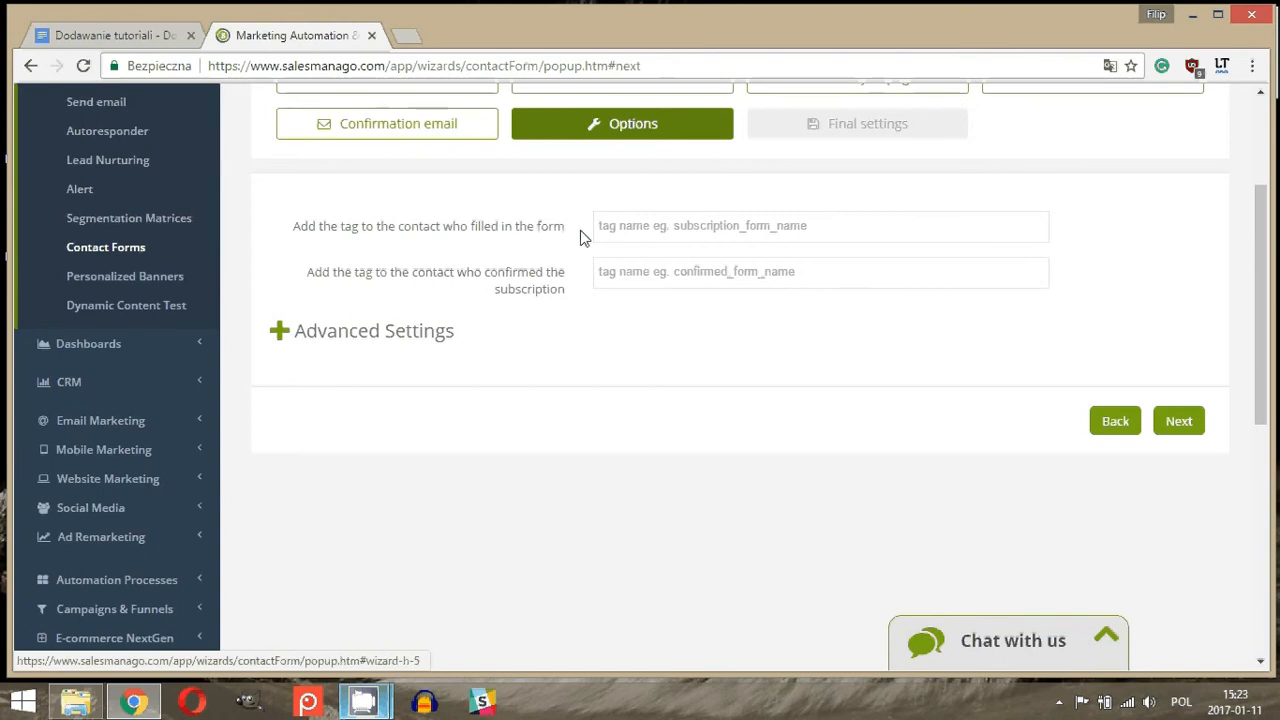
pyautogui.click(636, 225)
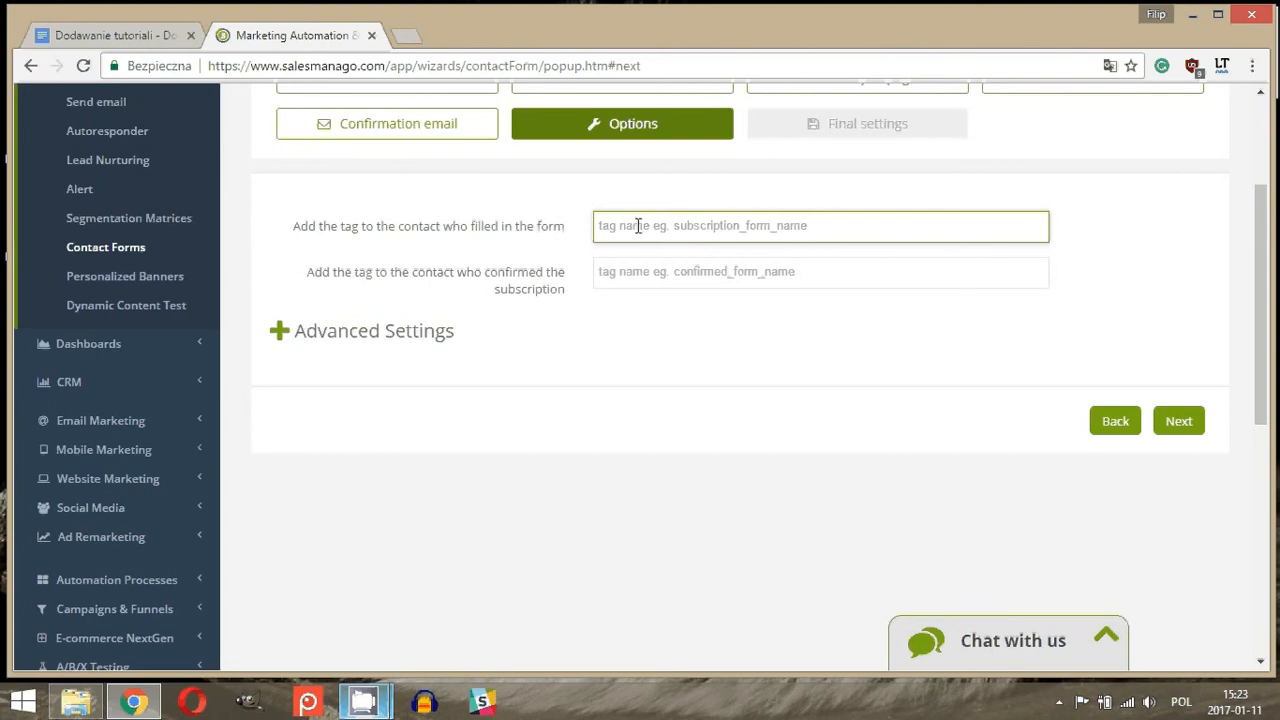
pyautogui.click(623, 274)
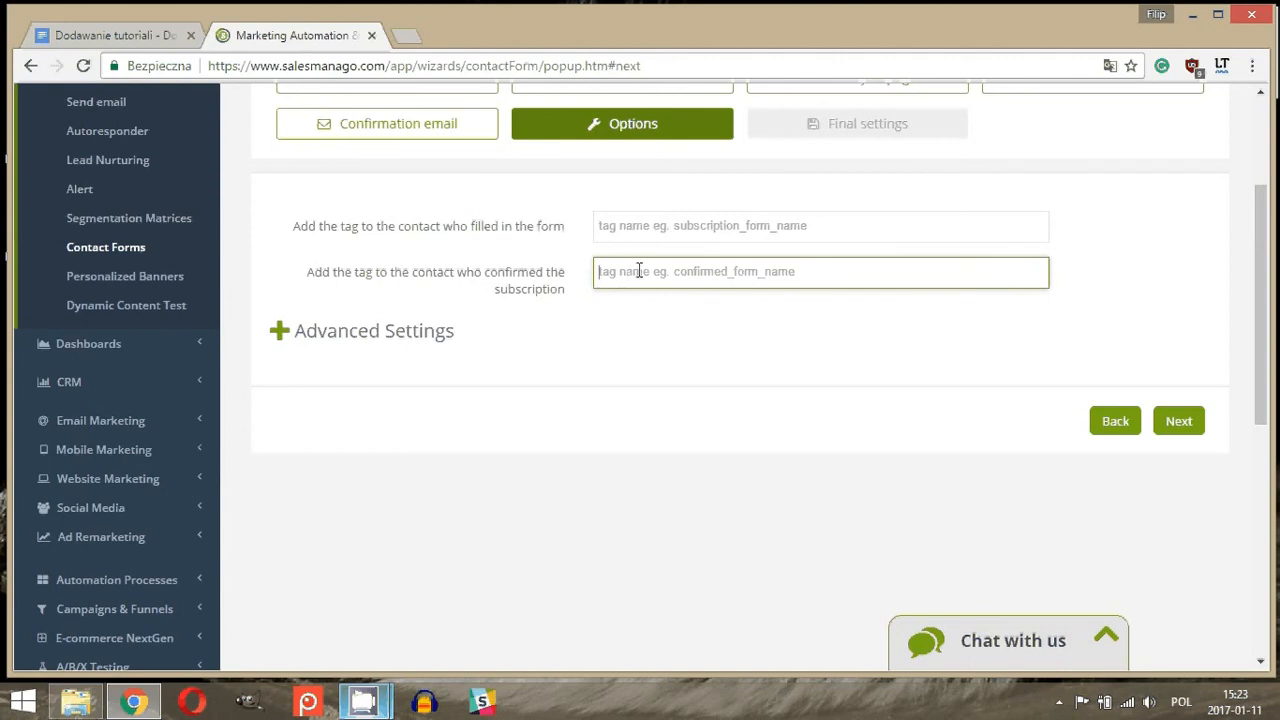
# - In the advanced settings, enable informing the contact owner of the submitted form and turn on notification CC emails
pyautogui.click(279, 331)
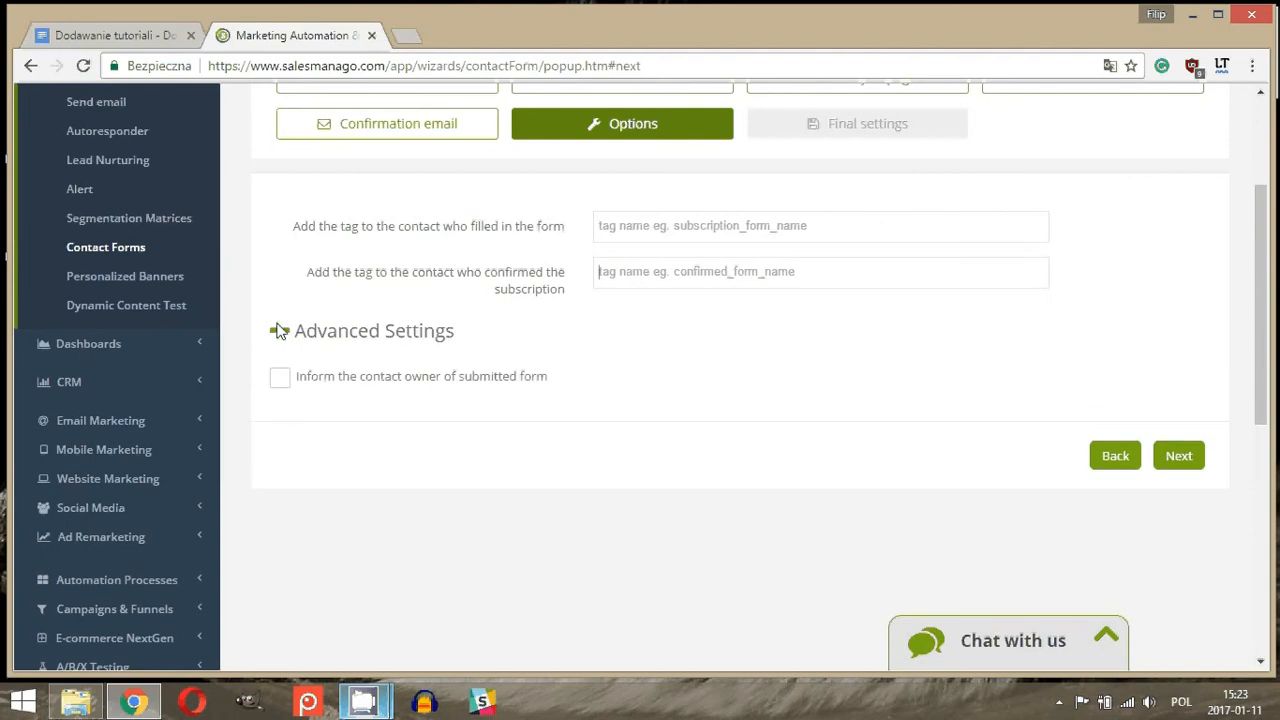
pyautogui.scroll(-2, 400, 300)
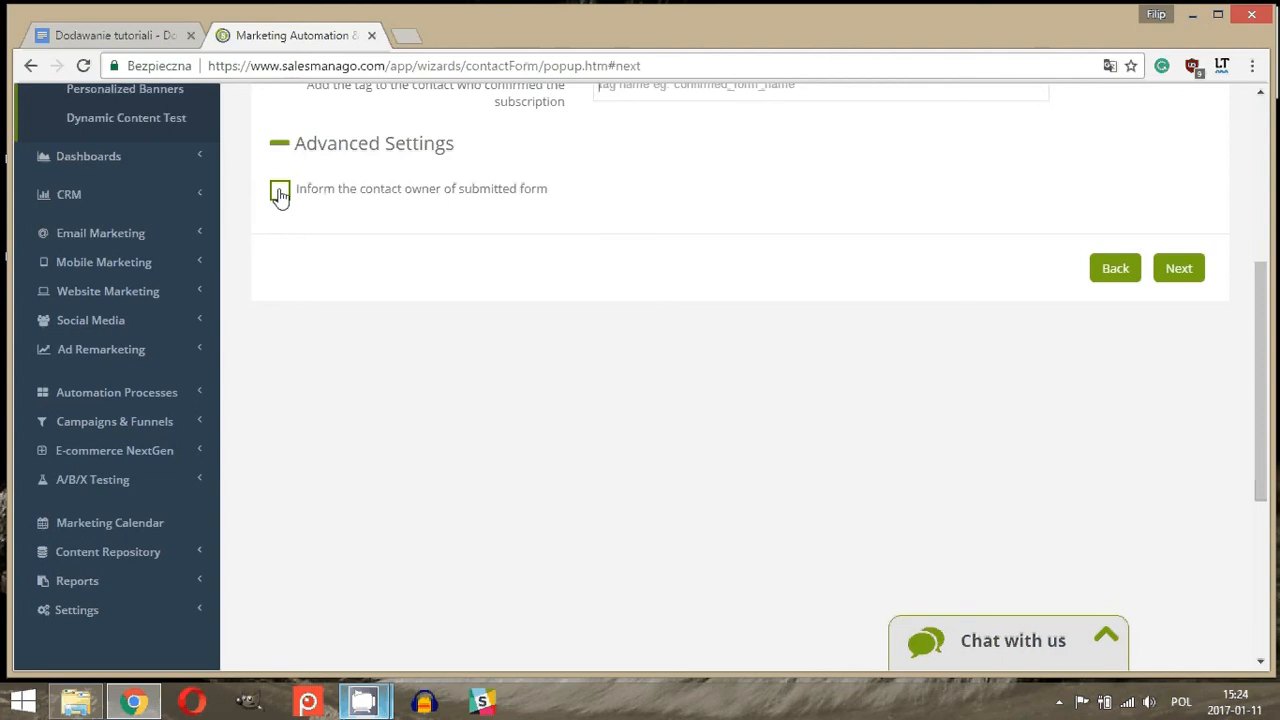
pyautogui.click(280, 192)
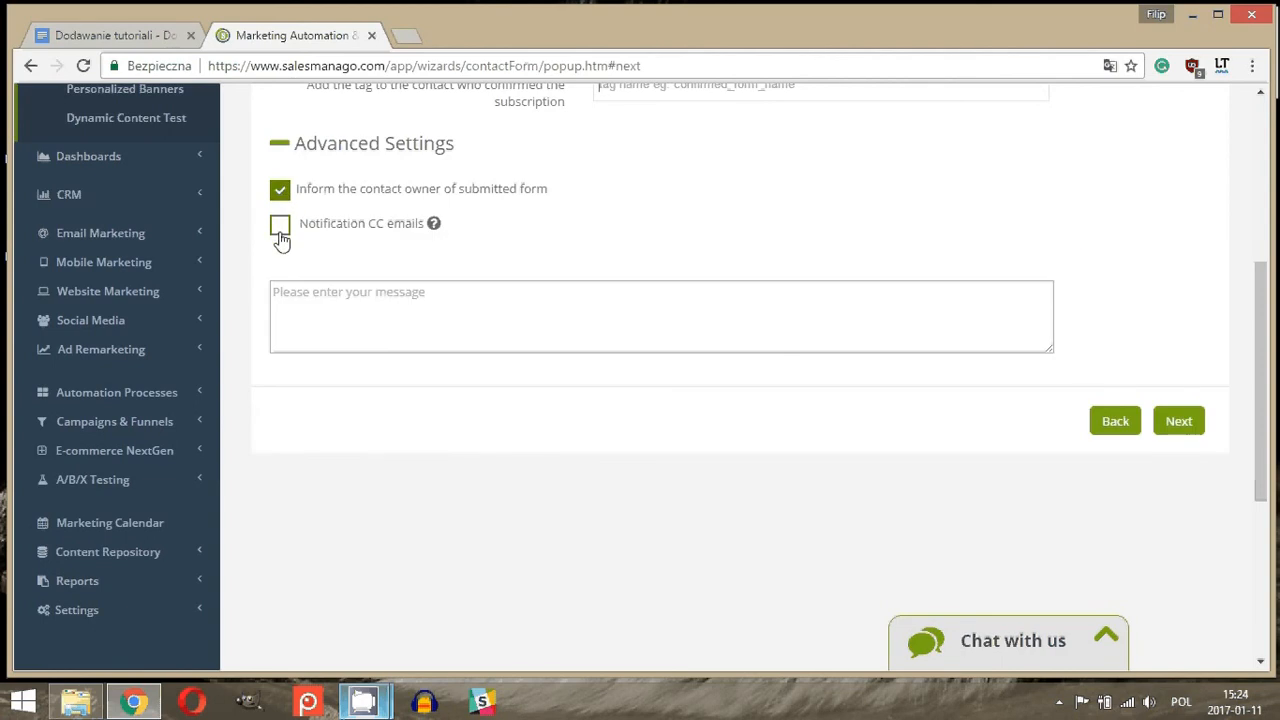
pyautogui.click(280, 227)
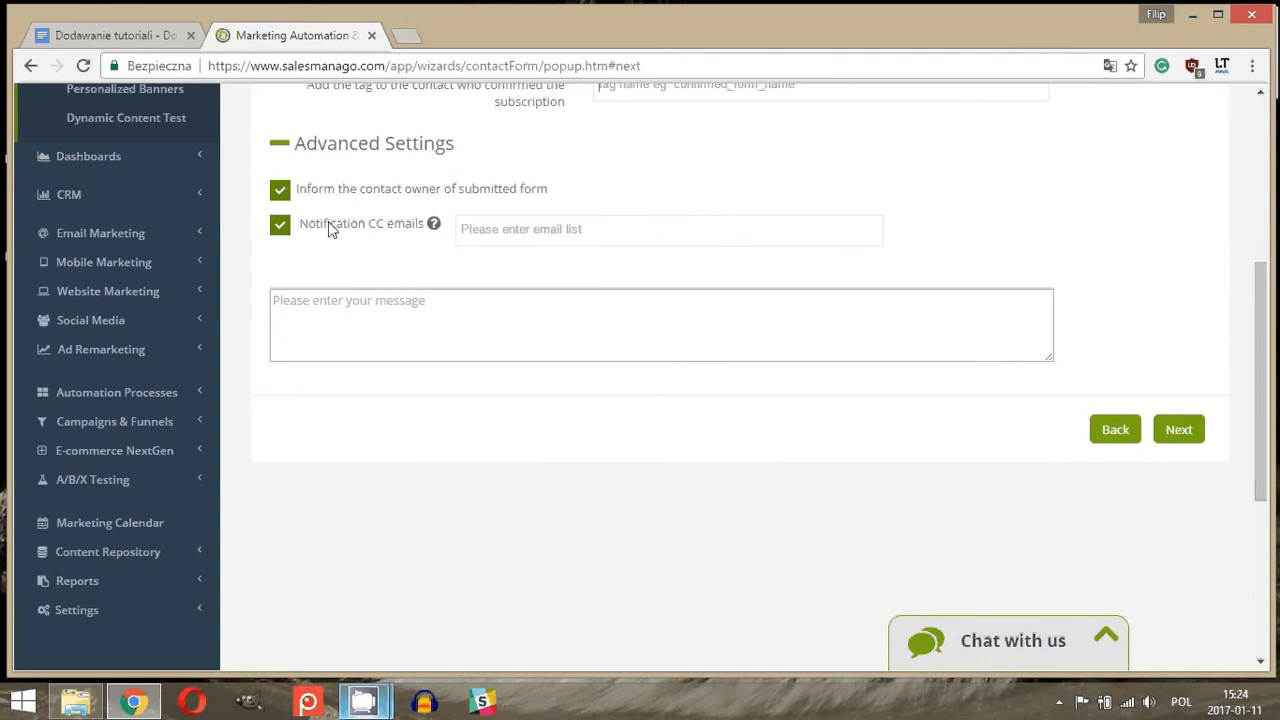
pyautogui.moveTo(433, 223)
pyautogui.click(535, 228)
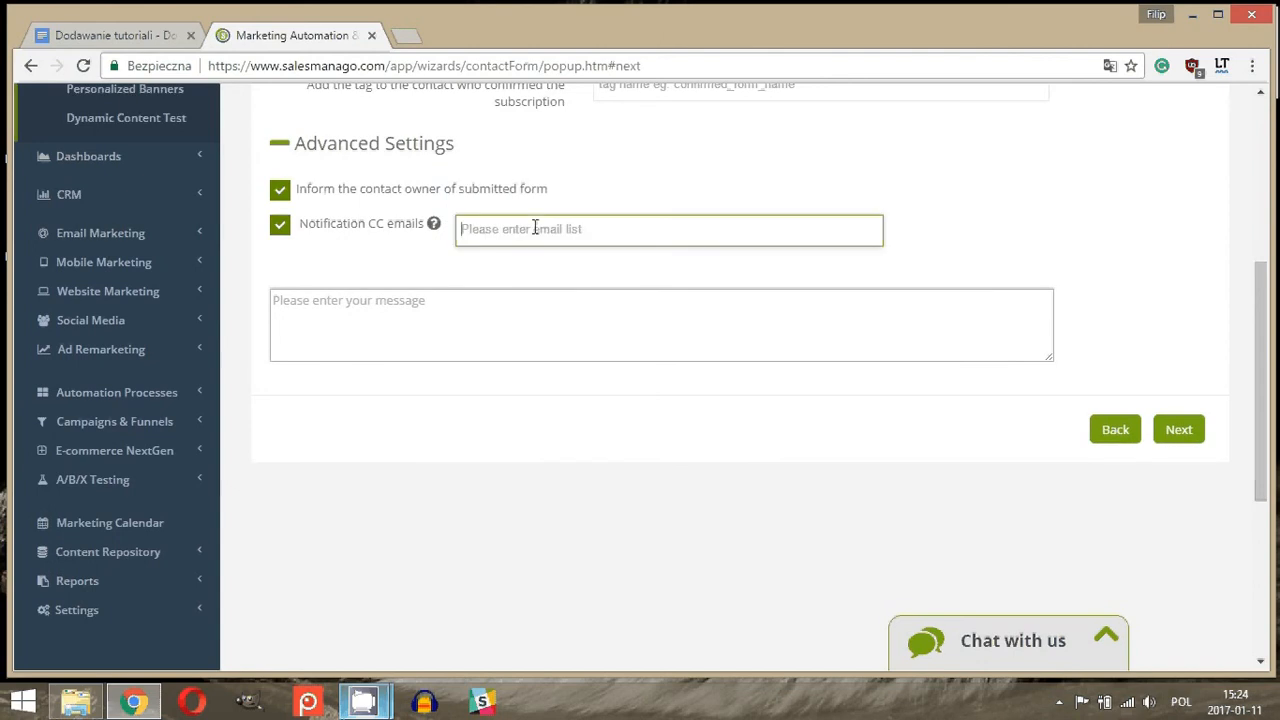
# - Enter "test" as the owner notification message and continue to the final settings
pyautogui.click(396, 322)
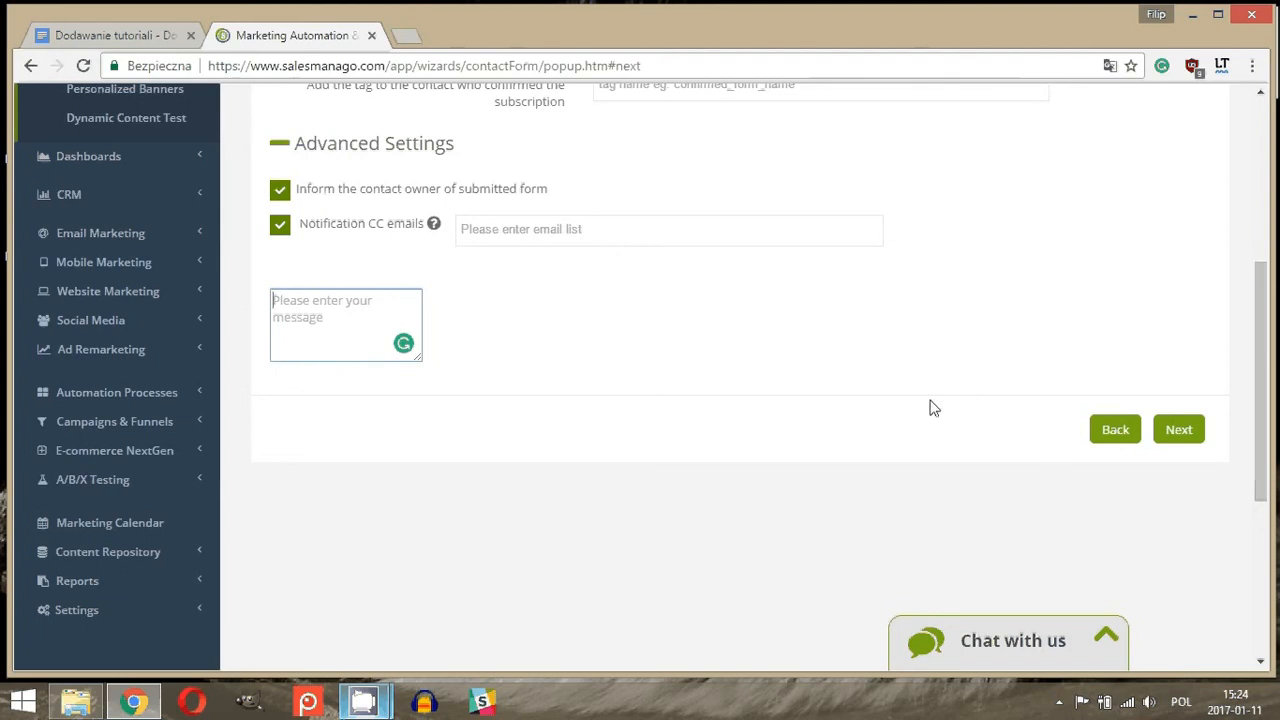
pyautogui.write('test')
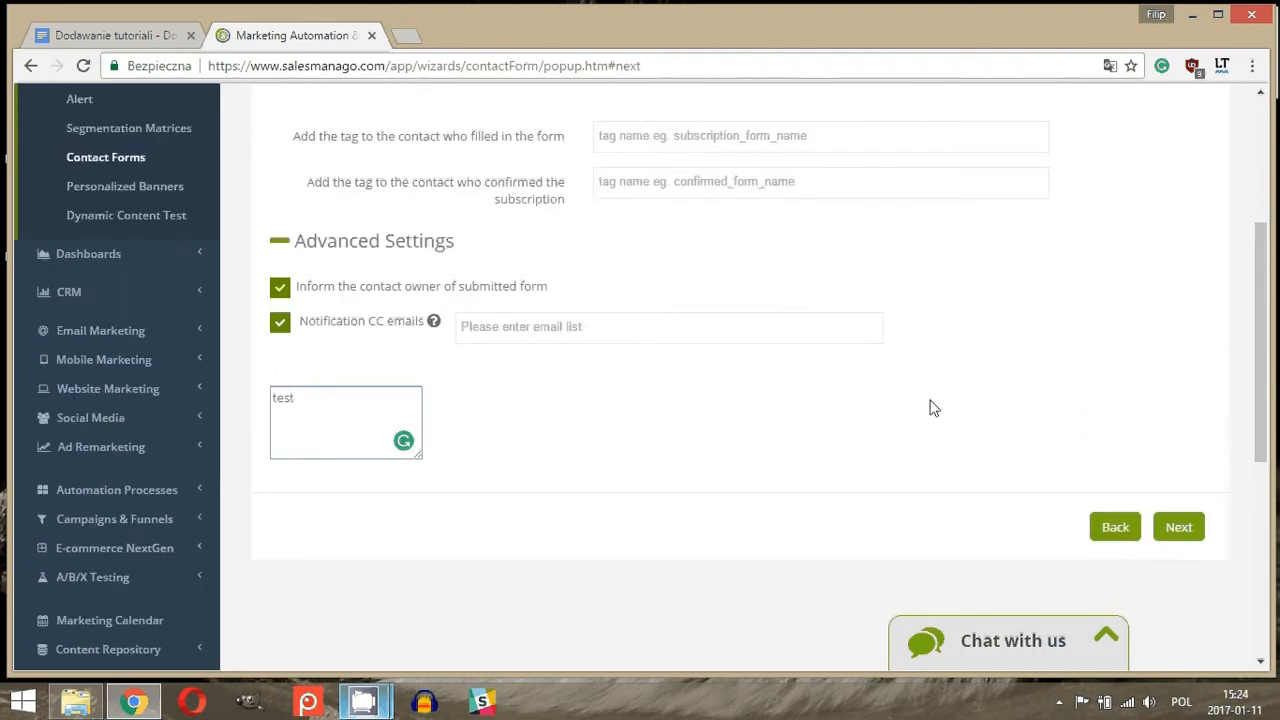
pyautogui.click(1178, 430)
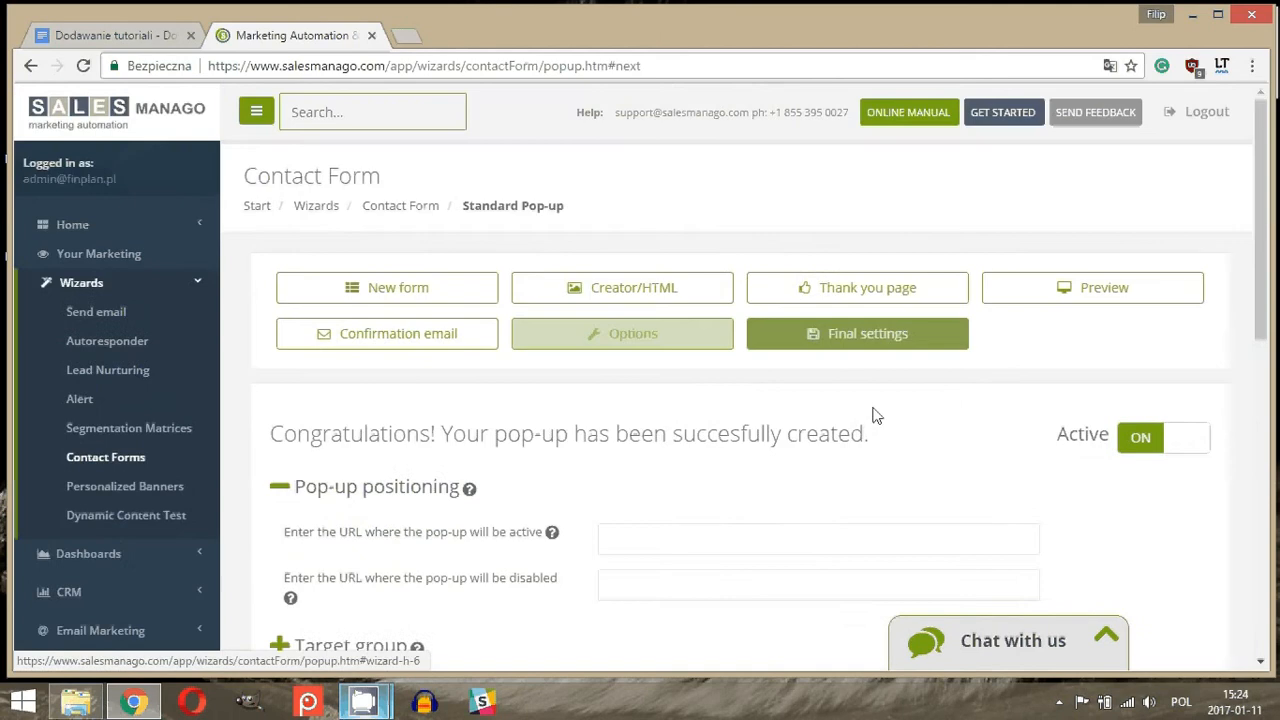
# - Examine the pop-up positioning fields for the URLs where the pop-up is active or disabled
pyautogui.scroll(-2, 872, 420)
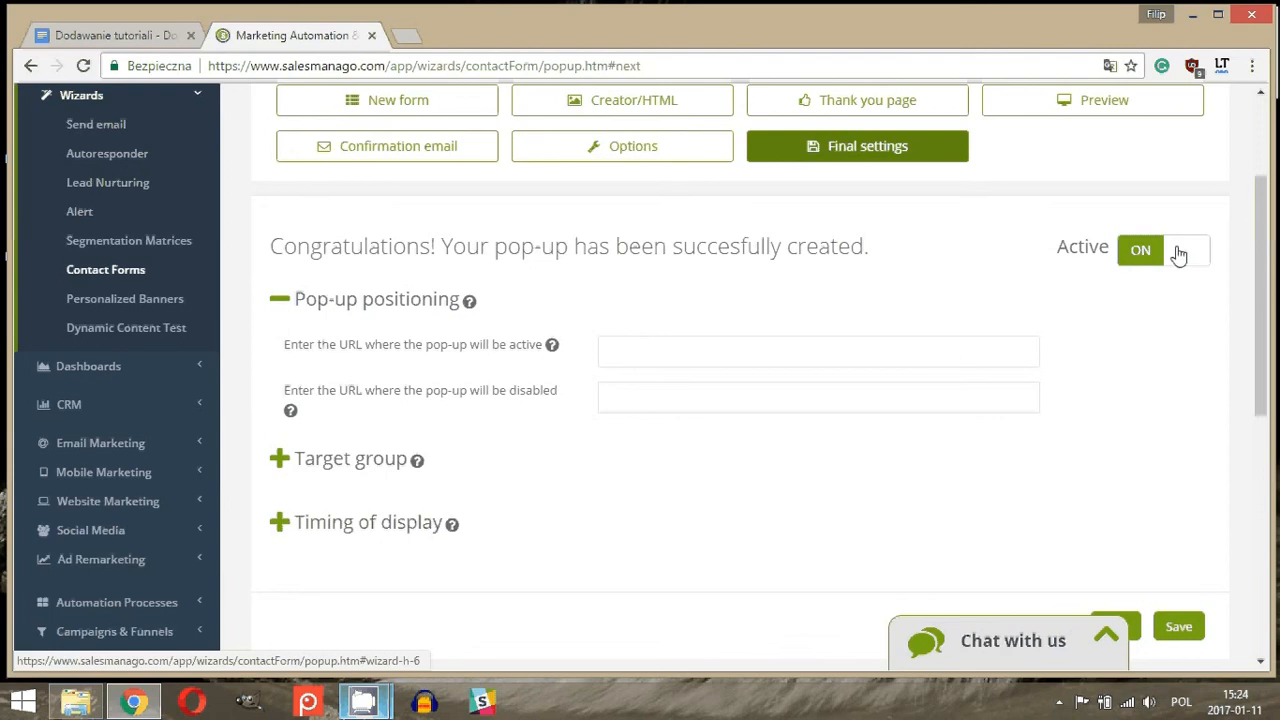
pyautogui.scroll(-1, 666, 303)
pyautogui.scroll(-1, 666, 303)
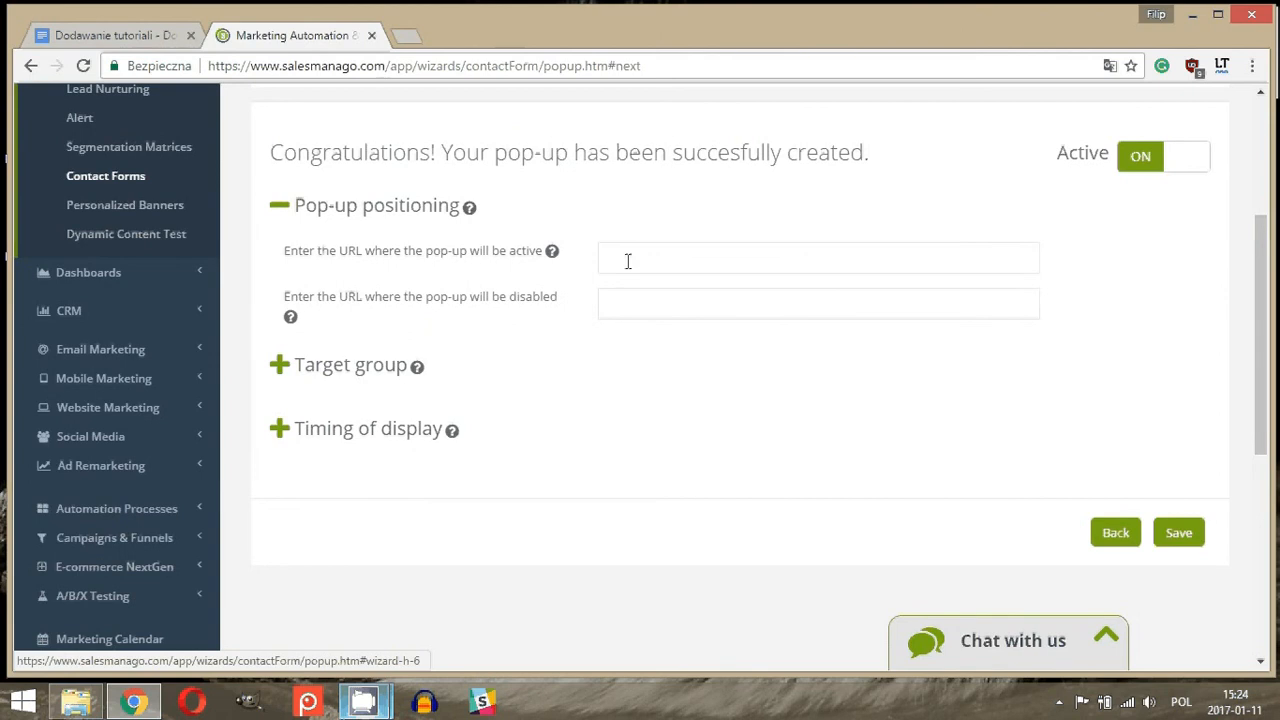
pyautogui.click(656, 260)
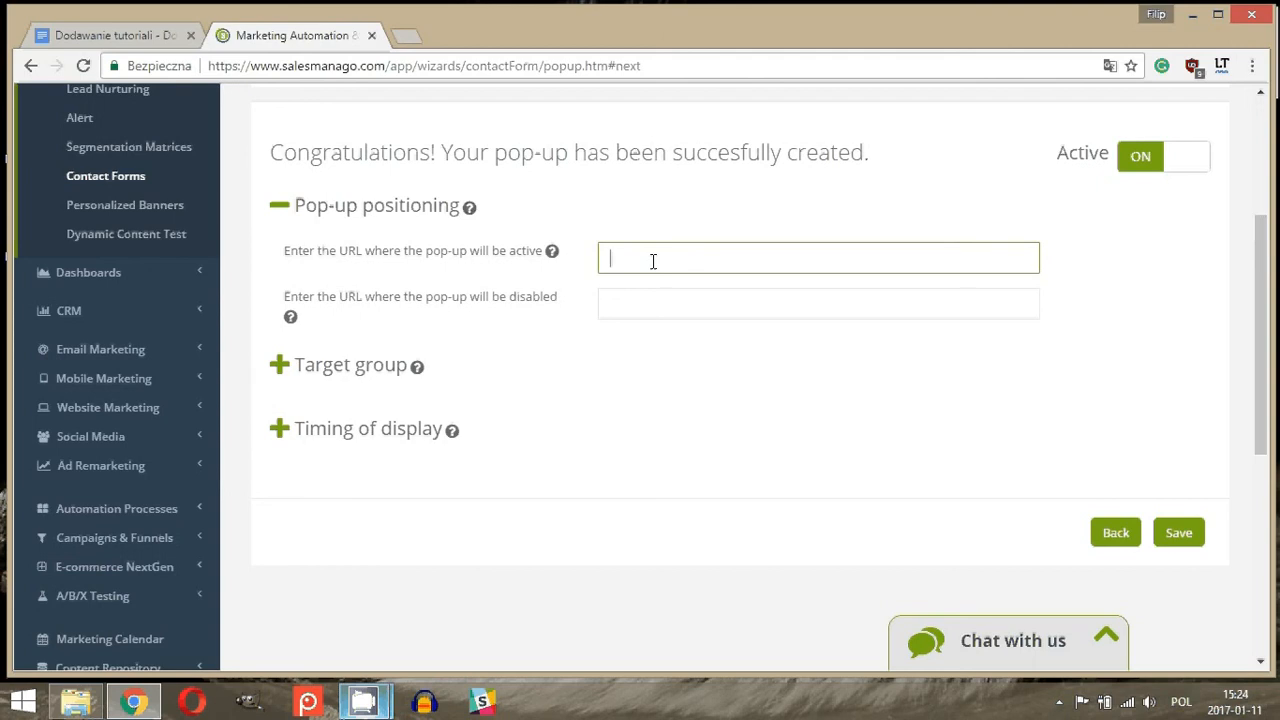
pyautogui.click(639, 311)
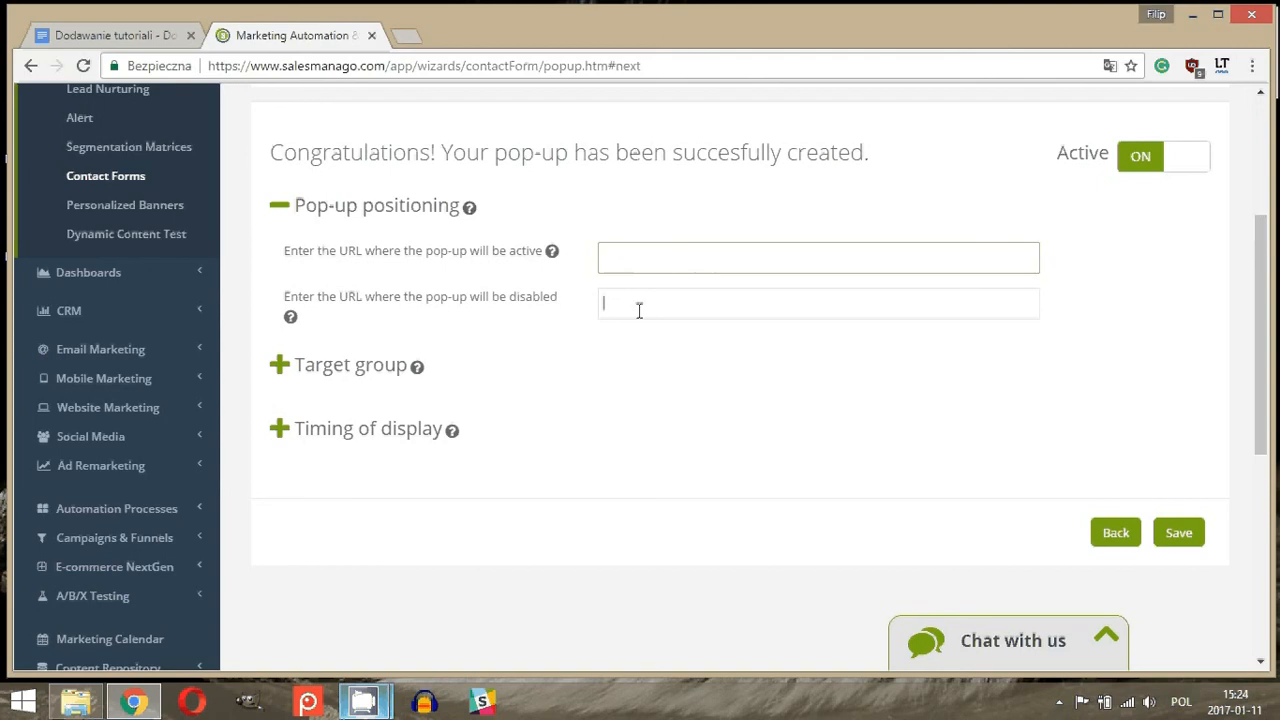
pyautogui.scroll(-1, 552, 306)
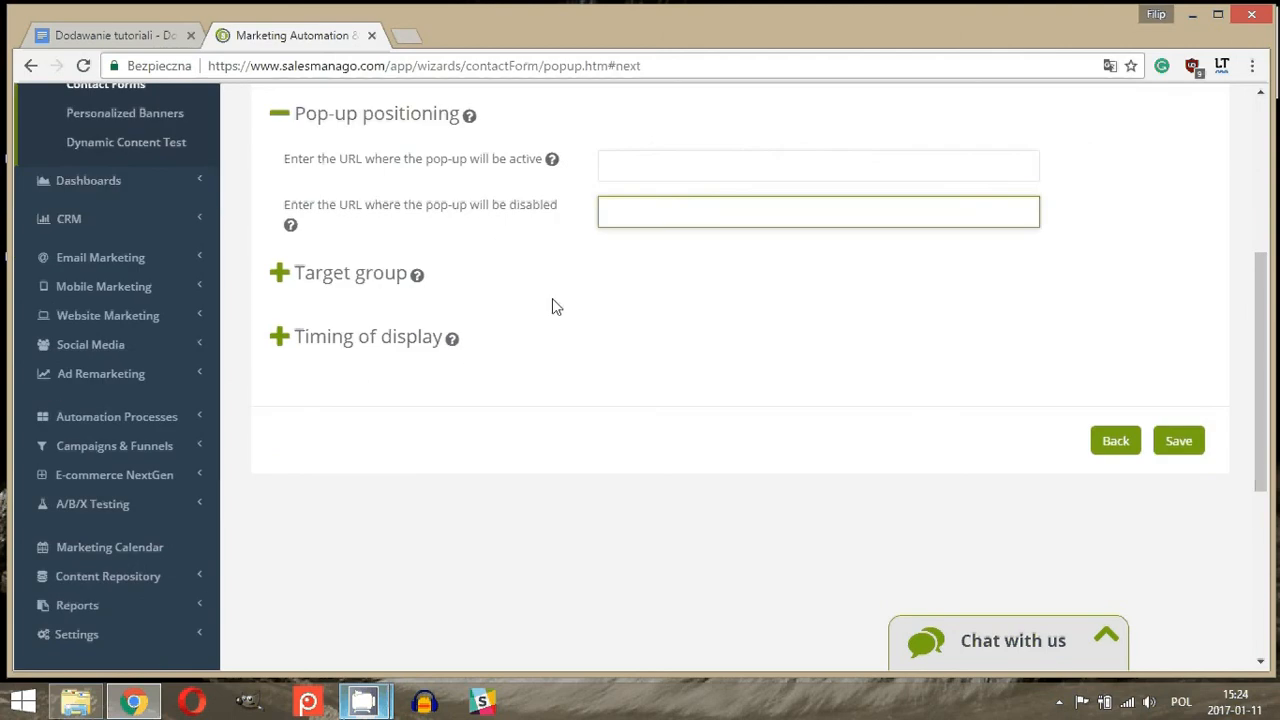
# - Set the target group so the pop-up displays automatically for identified contacts
pyautogui.click(279, 273)
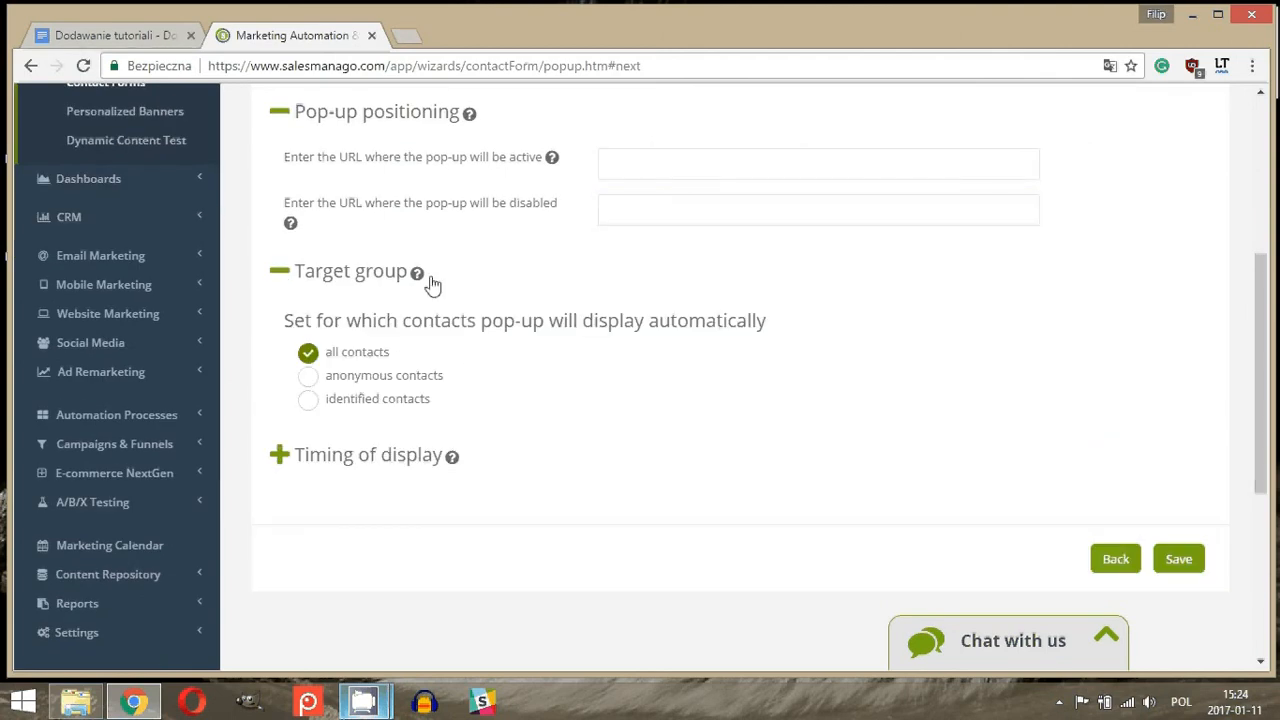
pyautogui.scroll(-1, 447, 300)
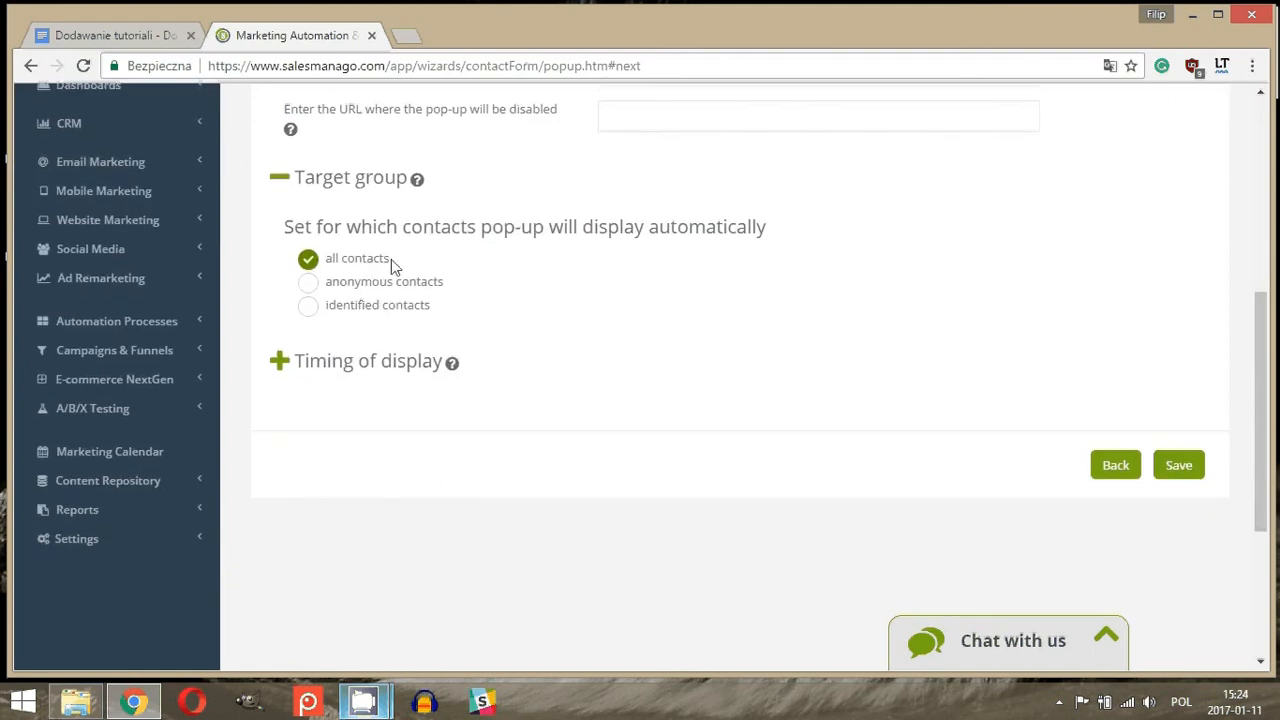
pyautogui.click(308, 284)
pyautogui.click(325, 306)
# - In the display timing settings, enable the pop-up appearance interval and set it to a number of views of 1
pyautogui.click(280, 362)
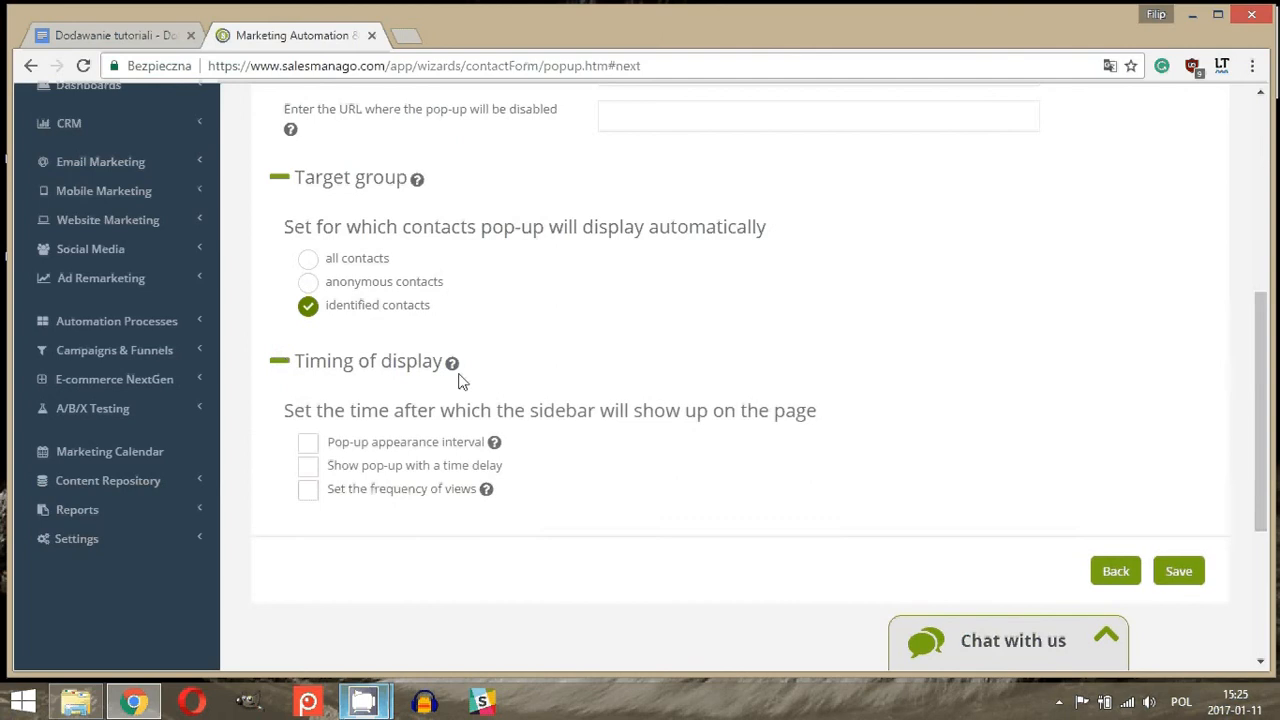
pyautogui.scroll(-3, 471, 383)
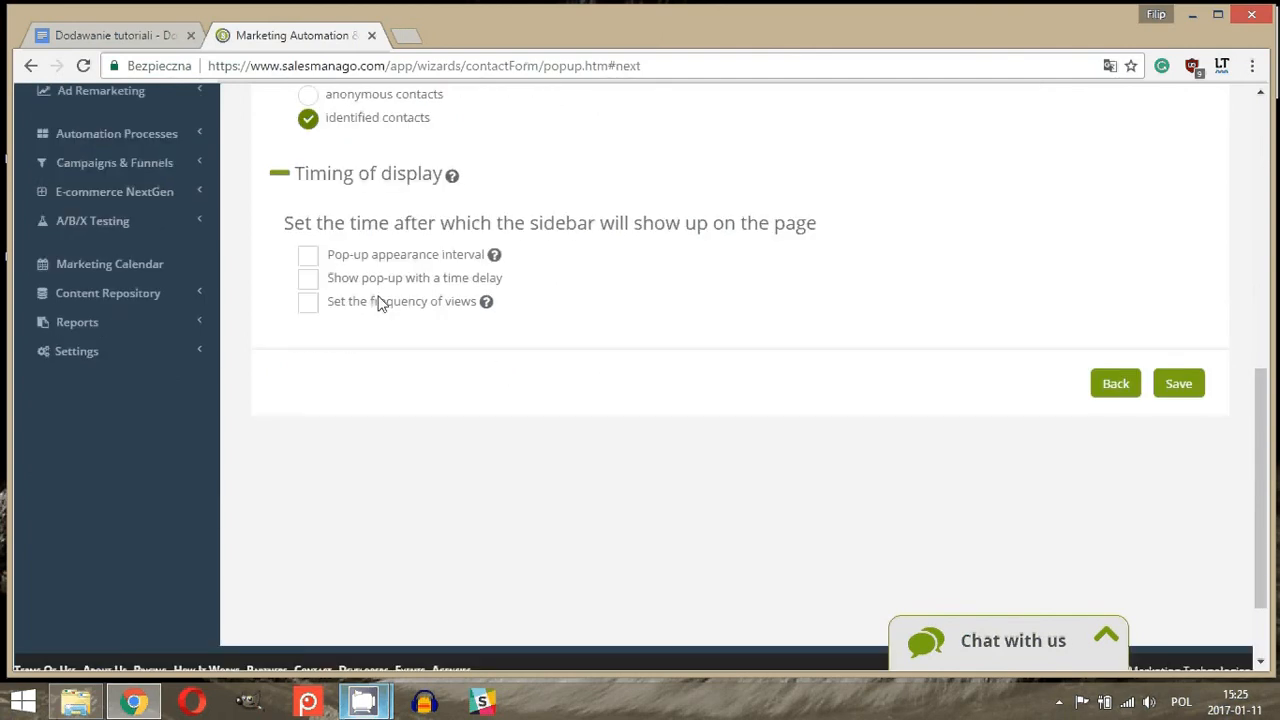
pyautogui.click(309, 257)
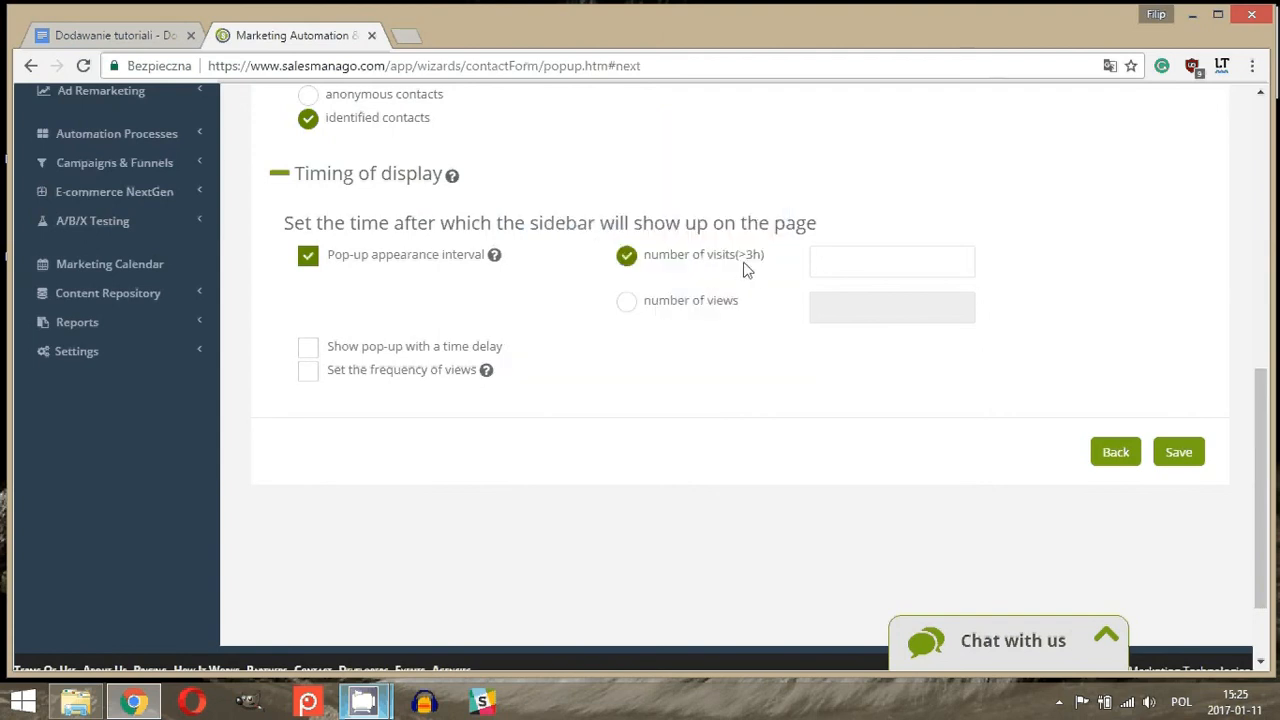
pyautogui.scroll(-1, 743, 268)
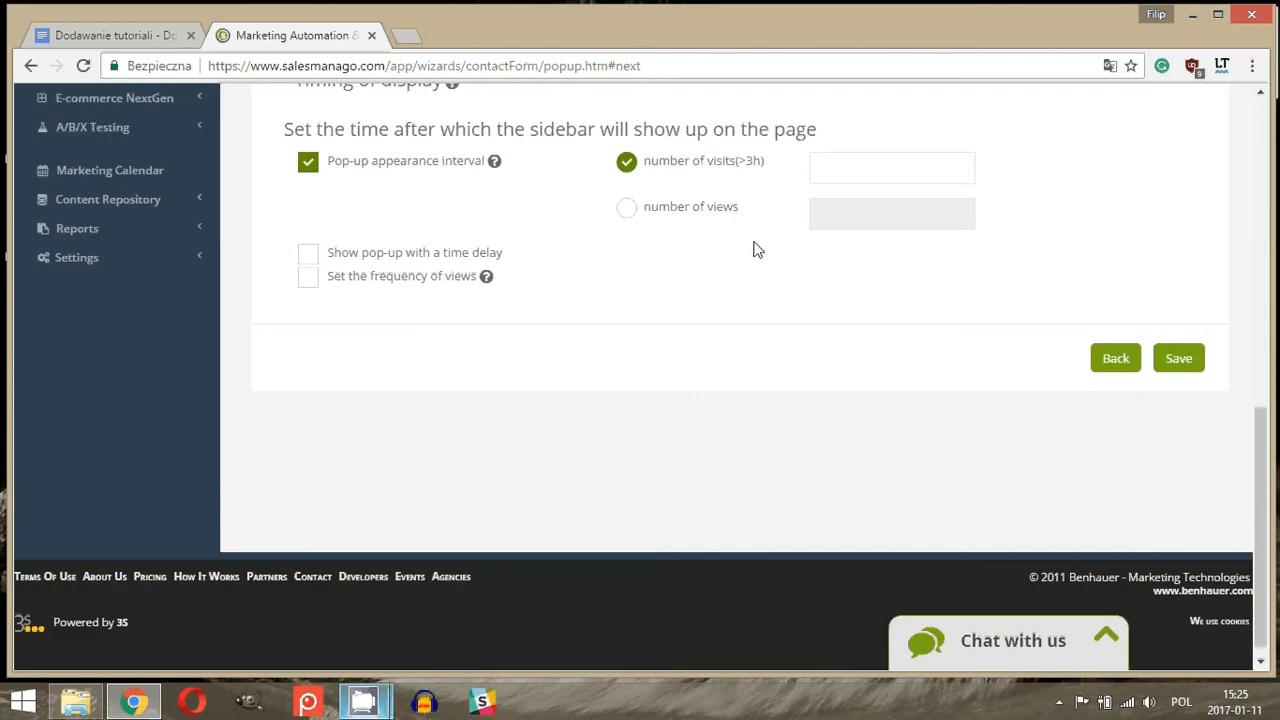
pyautogui.click(627, 209)
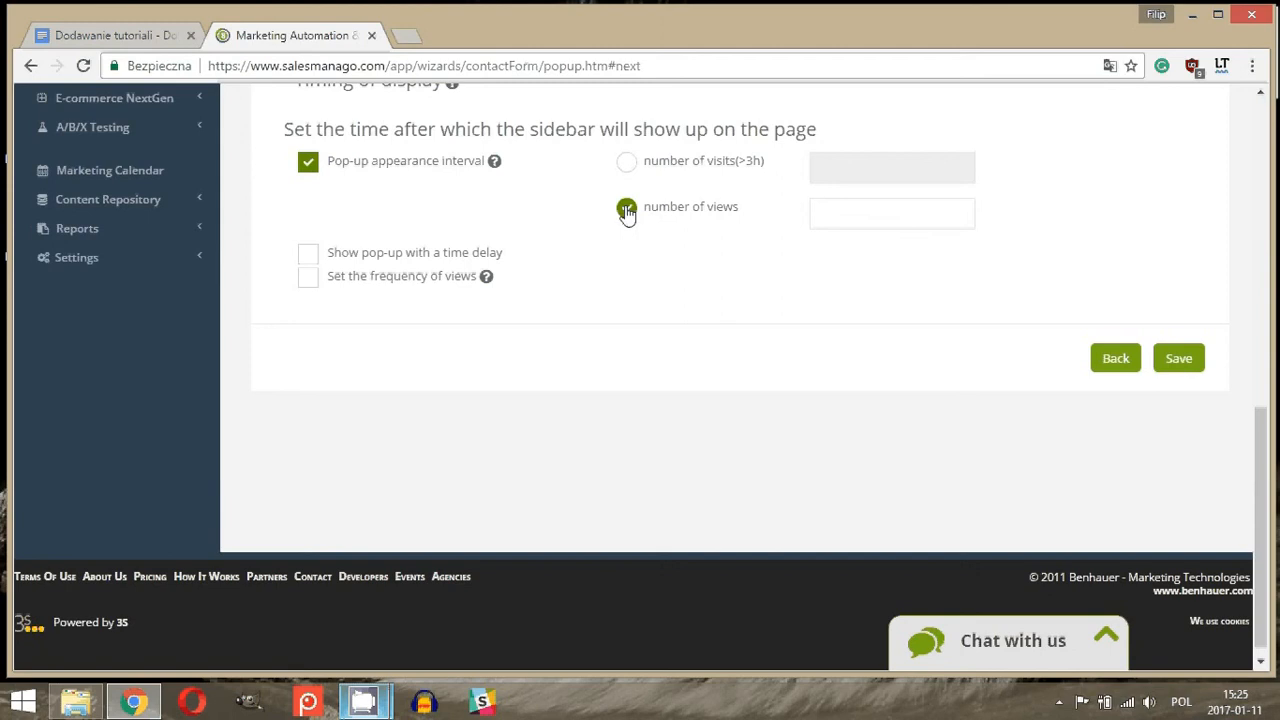
pyautogui.click(888, 204)
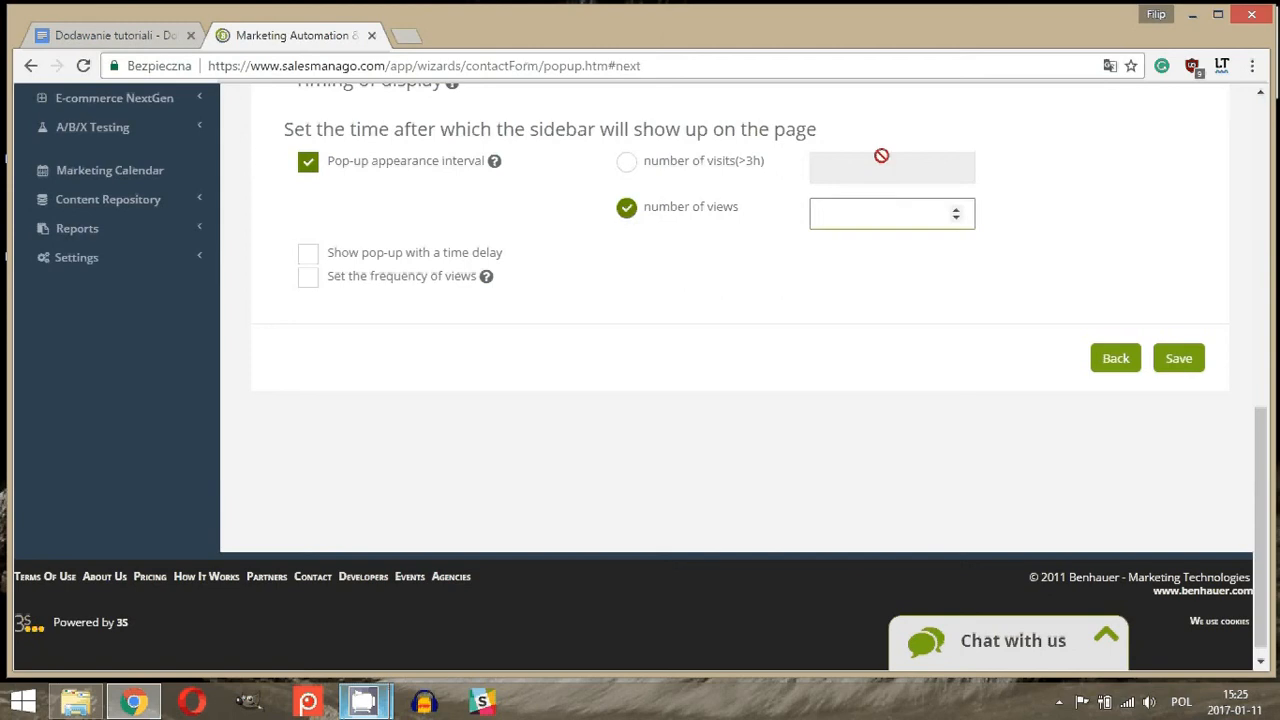
pyautogui.write('1')
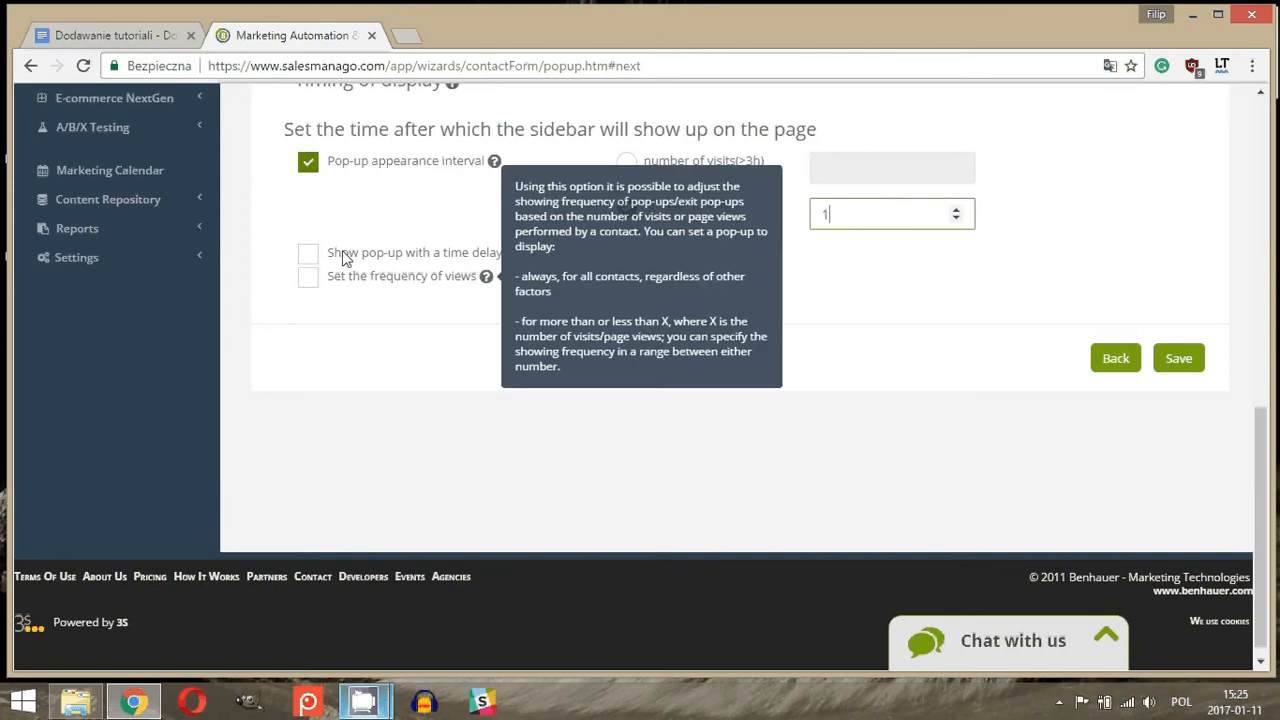
# - Enable showing the pop-up with a time delay and set the delay to 15 seconds
pyautogui.click(308, 254)
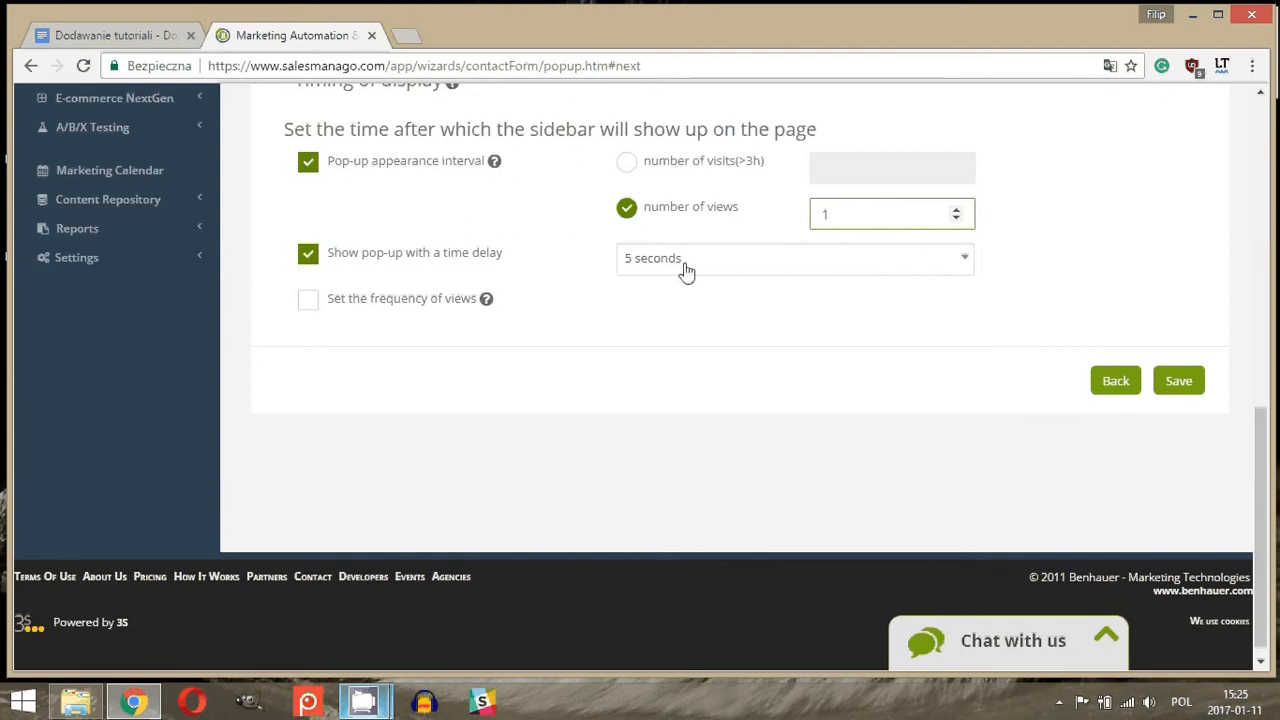
pyautogui.click(876, 270)
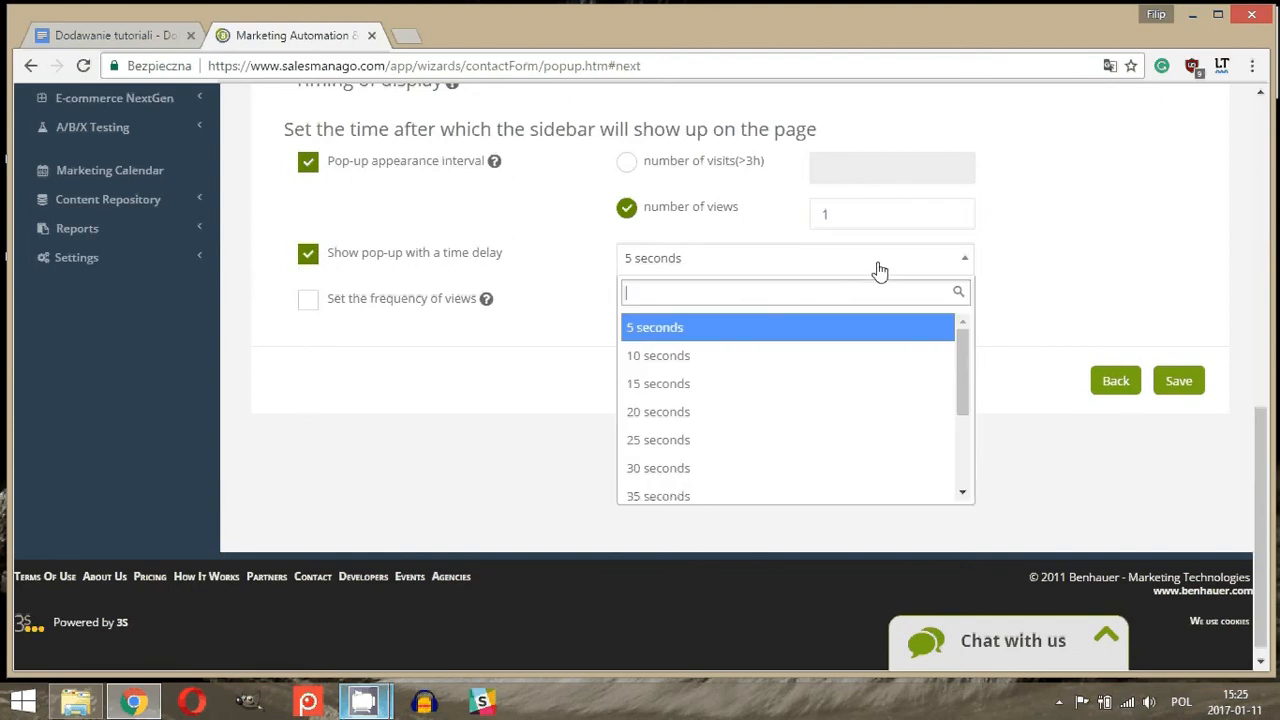
pyautogui.click(777, 385)
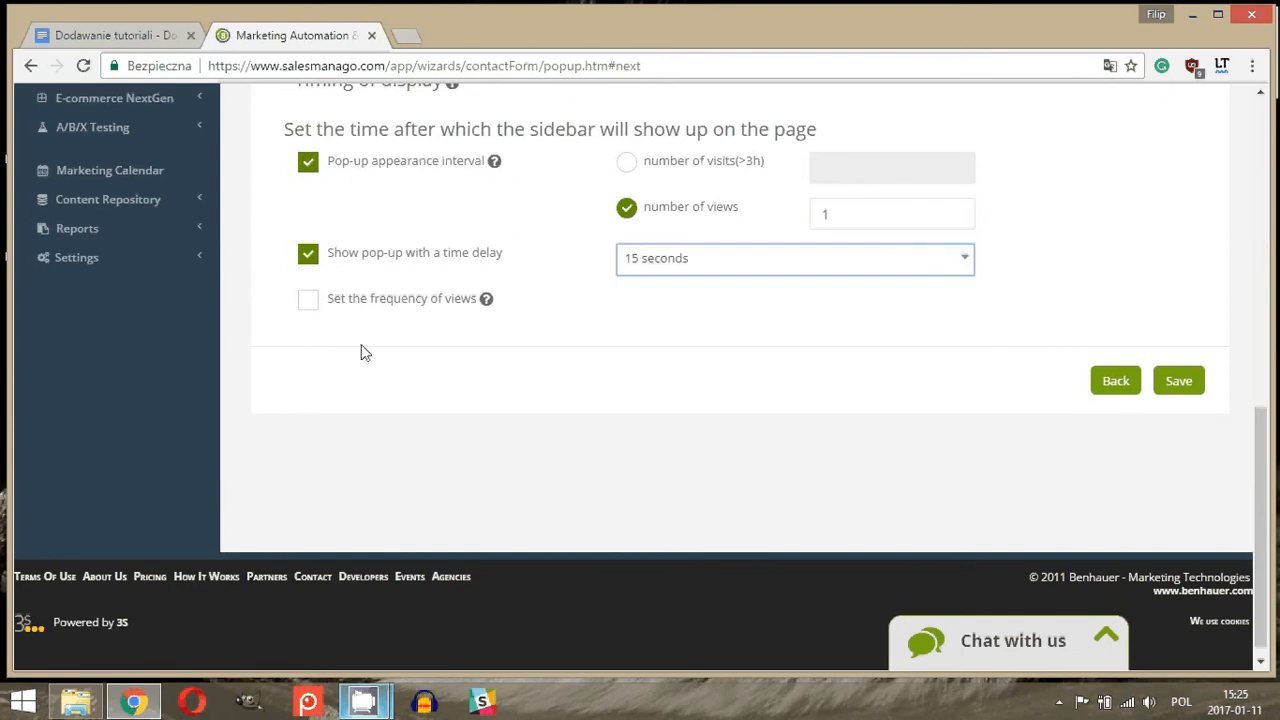
# - Enable the frequency of views and limit it to more than 1 and less than 2 visits(>3h)
pyautogui.click(309, 302)
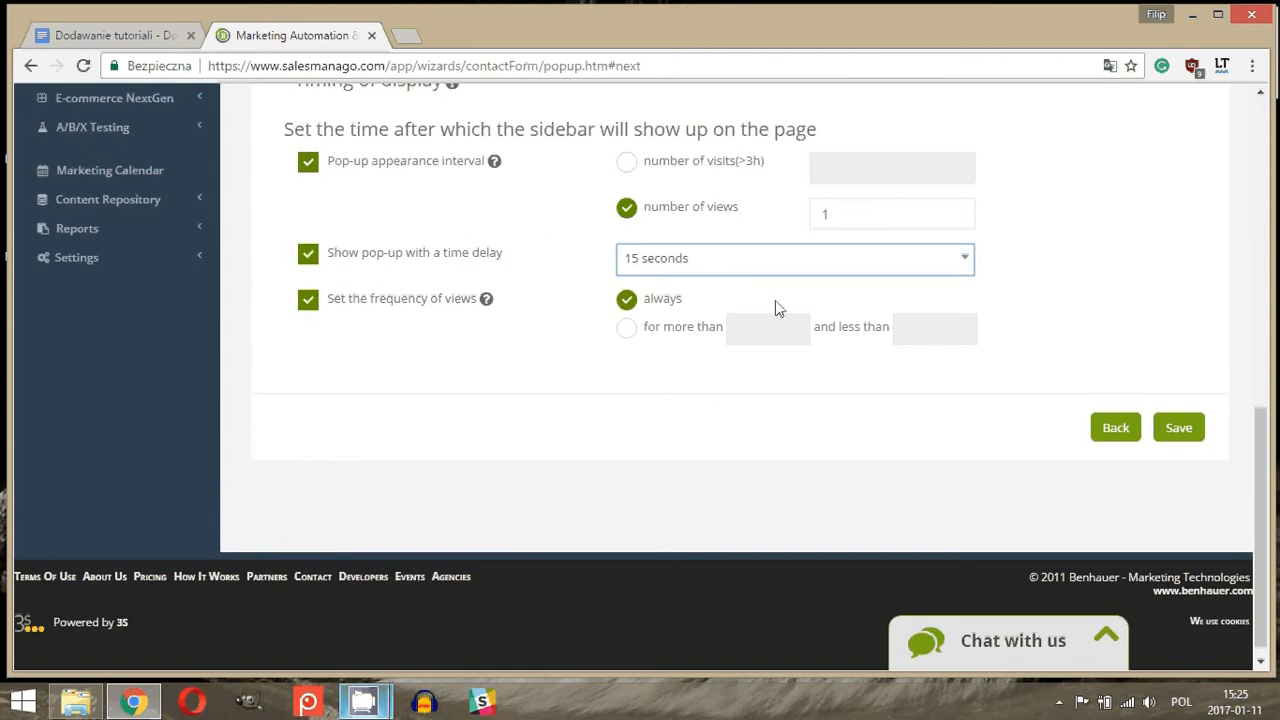
pyautogui.click(627, 328)
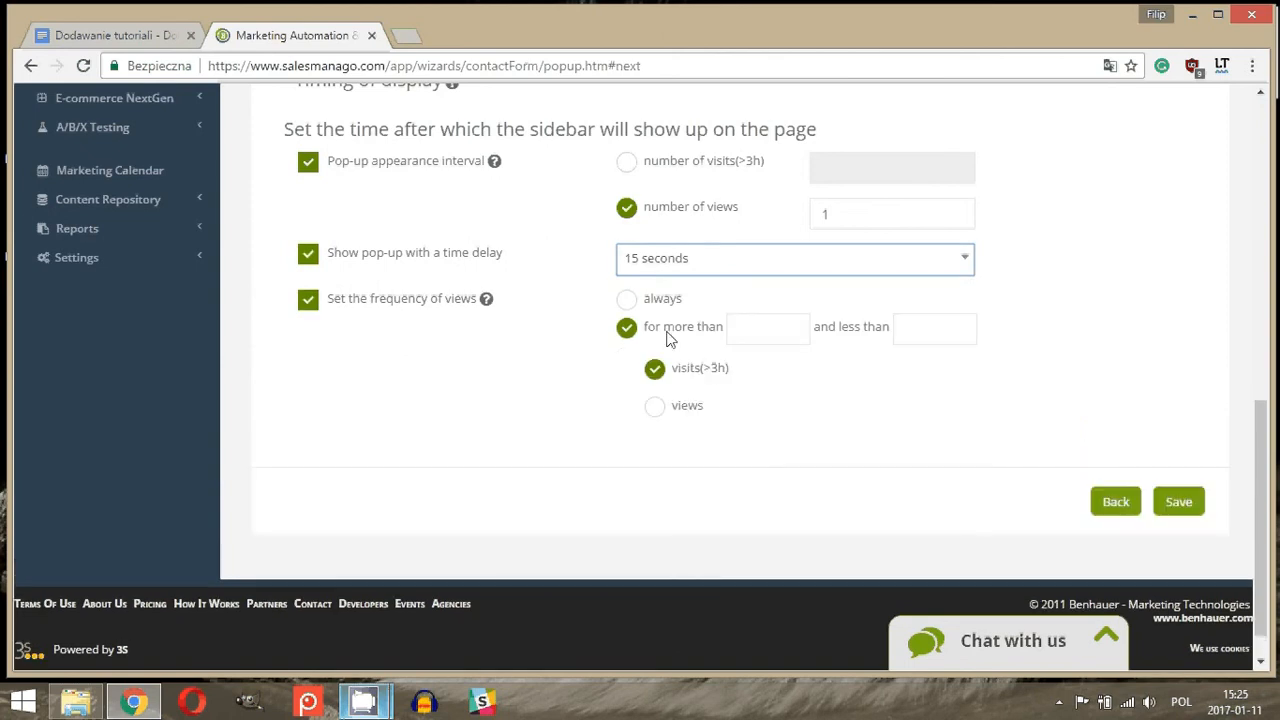
pyautogui.click(768, 329)
pyautogui.write('1')
pyautogui.click(958, 331)
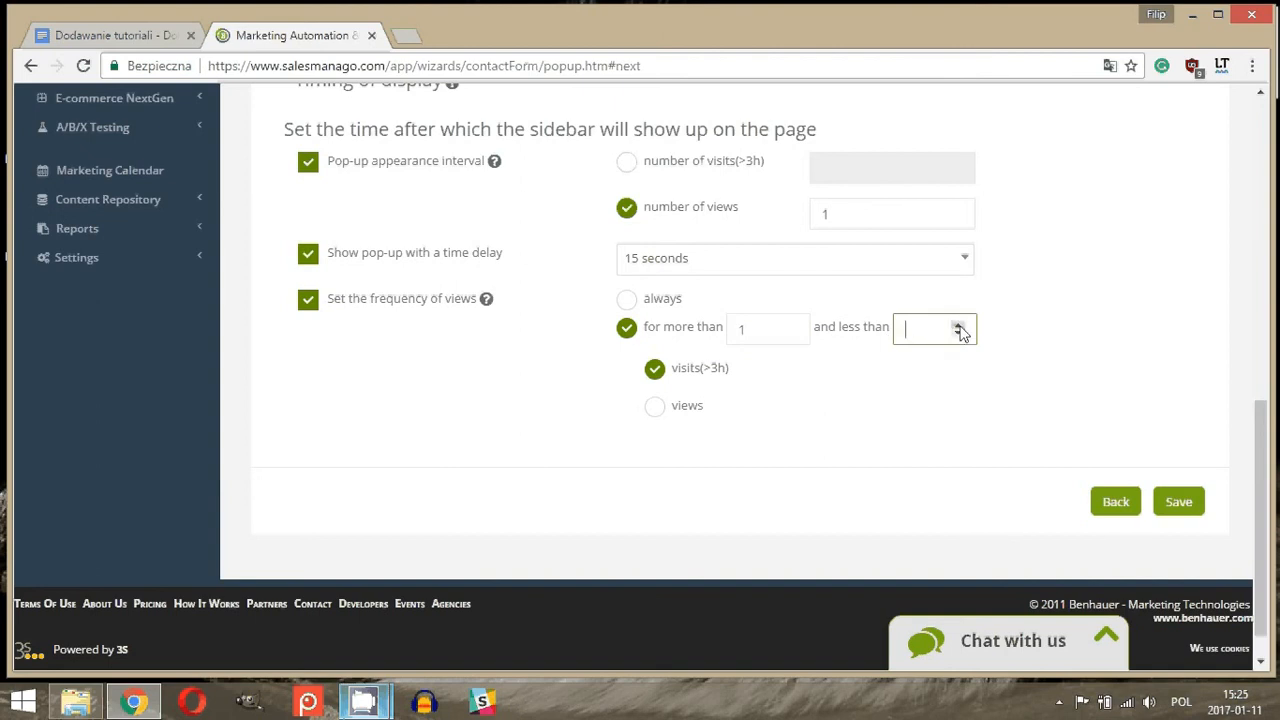
pyautogui.write('2')
# - Save the finished pop-up and go to the contact form dashboard
pyautogui.click(1176, 506)
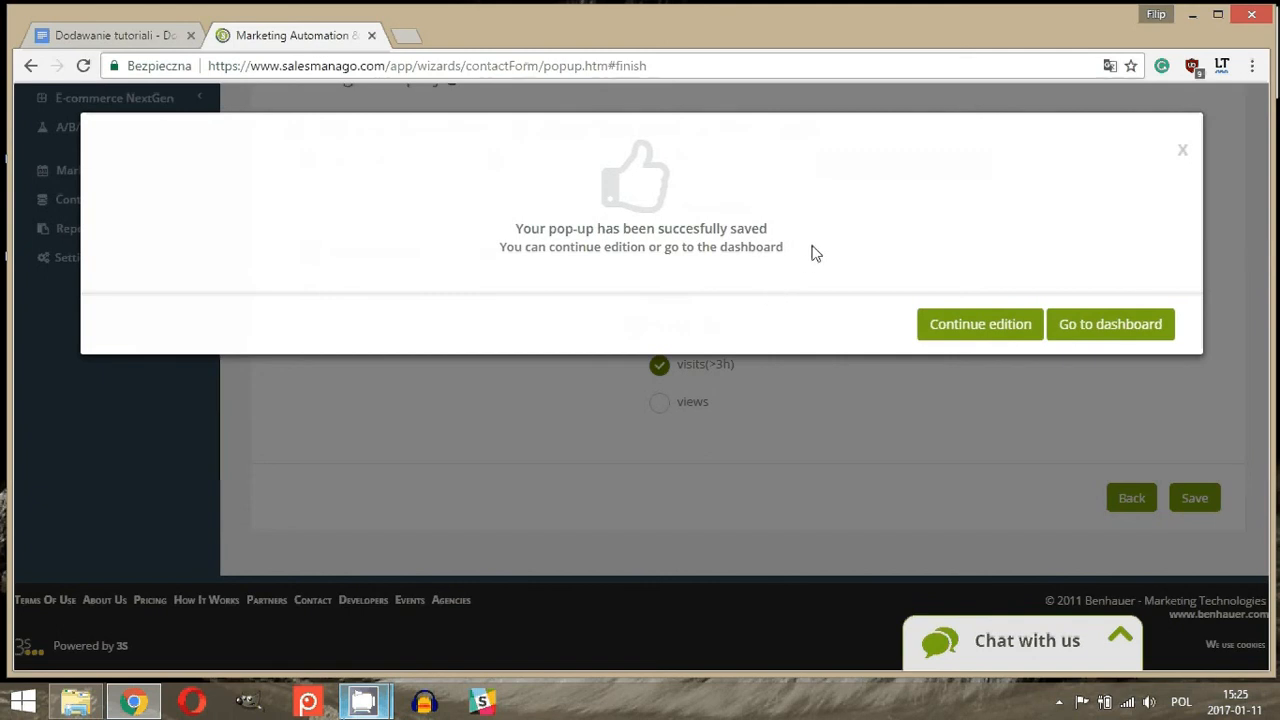
pyautogui.click(1066, 326)
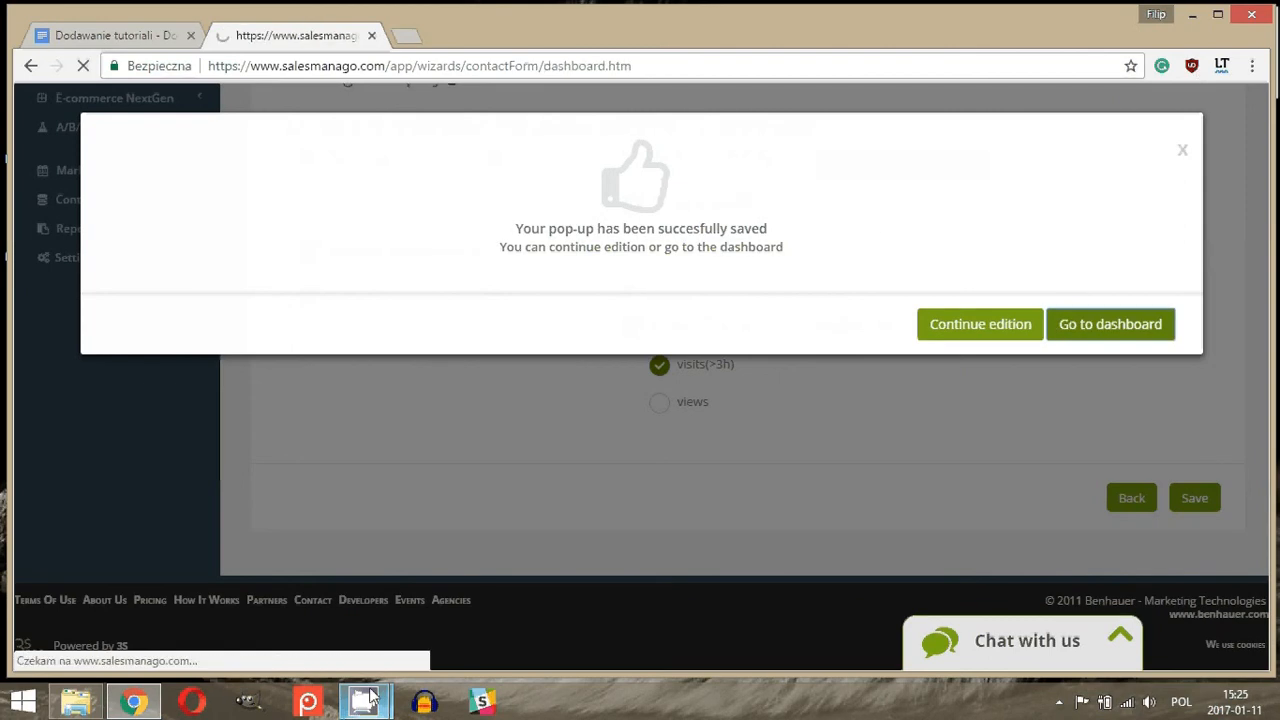